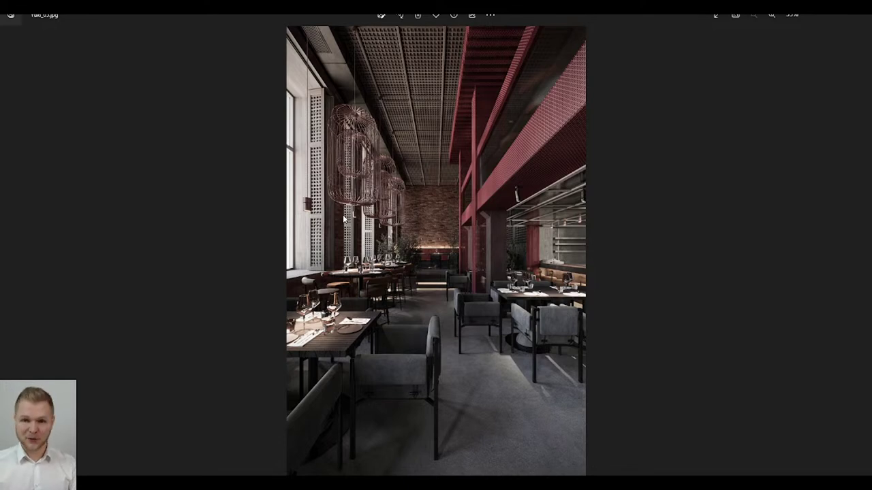
Step: Examine the restaurant render up close, including the red woven-mesh beams, perforated ceiling panels, wire pendant lamps and brick wall
{"action": "mouse_move", "coordinate": [192, 485]}
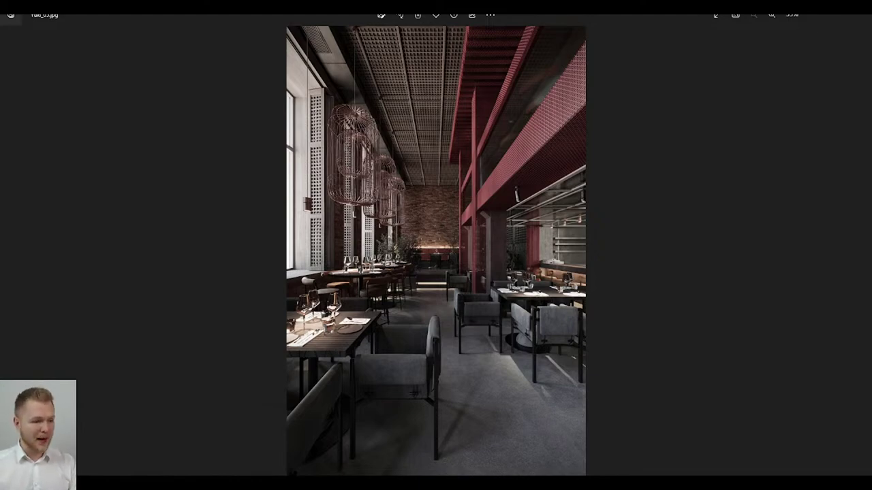
{"action": "left_click", "coordinate": [857, 8]}
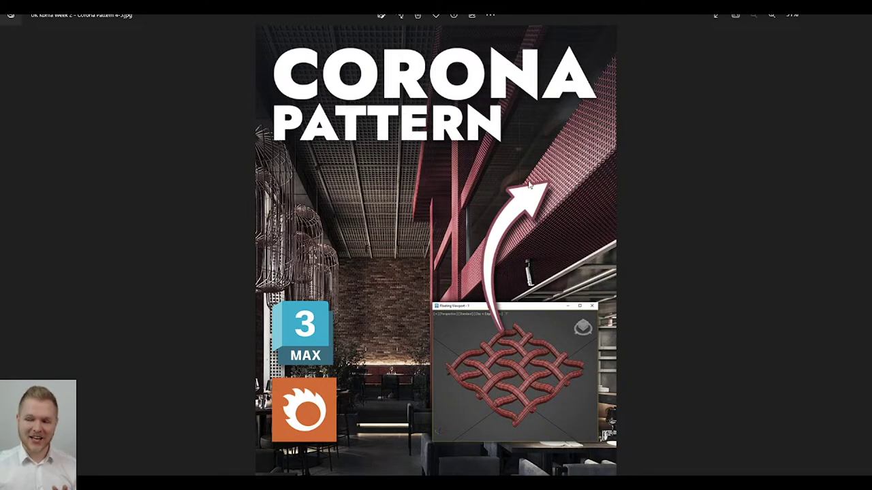
{"action": "key", "text": "Right"}
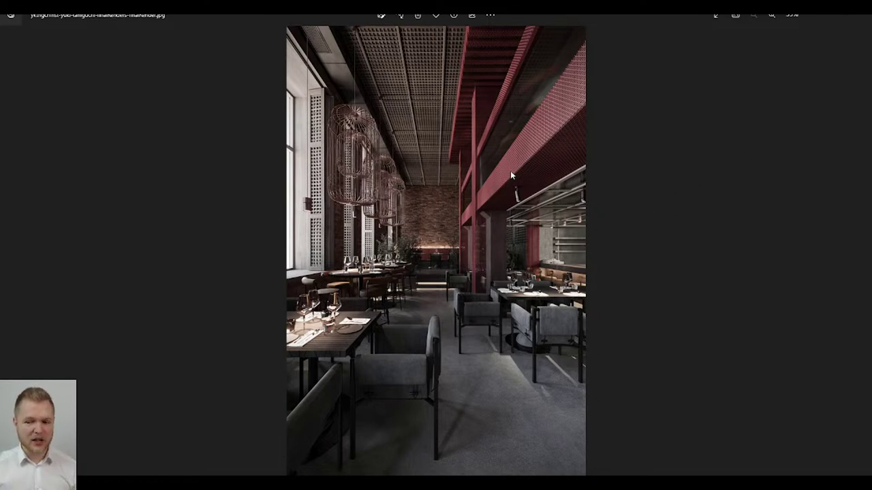
{"action": "scroll", "coordinate": [518, 160], "scroll_direction": "up", "scroll_amount": 5}
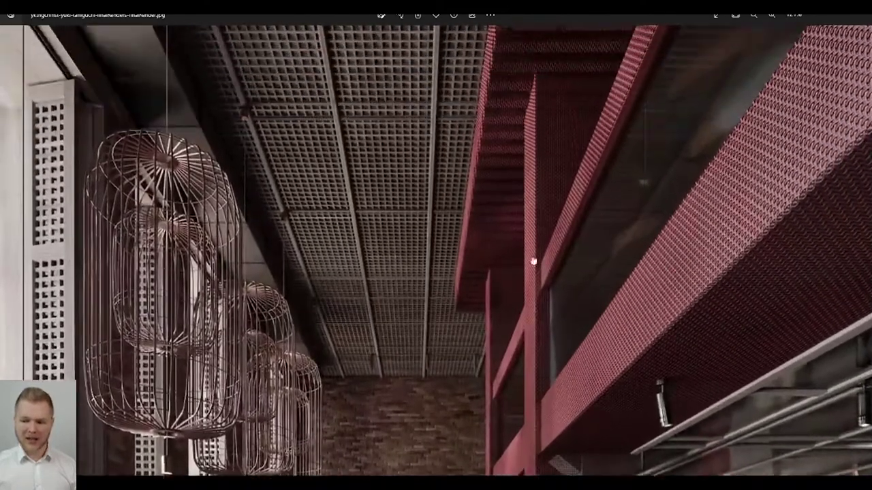
{"action": "left_click_drag", "start_coordinate": [533, 261], "coordinate": [504, 301]}
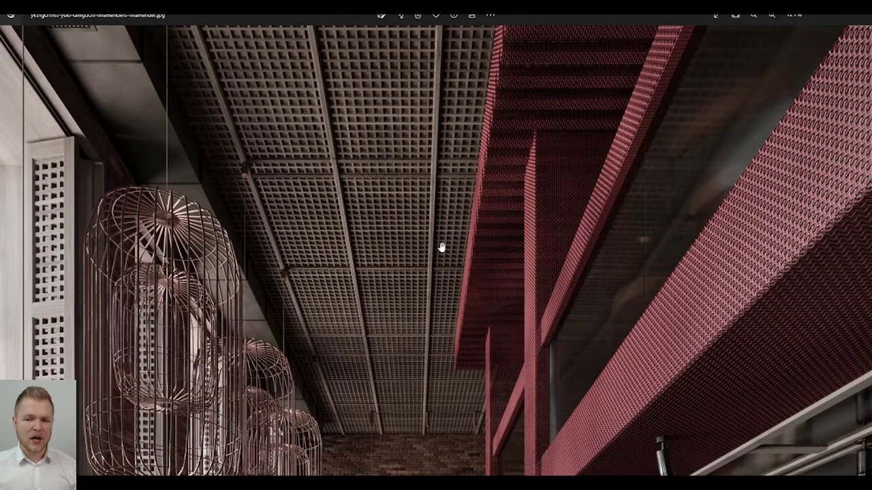
{"action": "left_click_drag", "start_coordinate": [314, 125], "coordinate": [269, 203]}
{"action": "scroll", "coordinate": [374, 99], "scroll_direction": "down", "scroll_amount": 5}
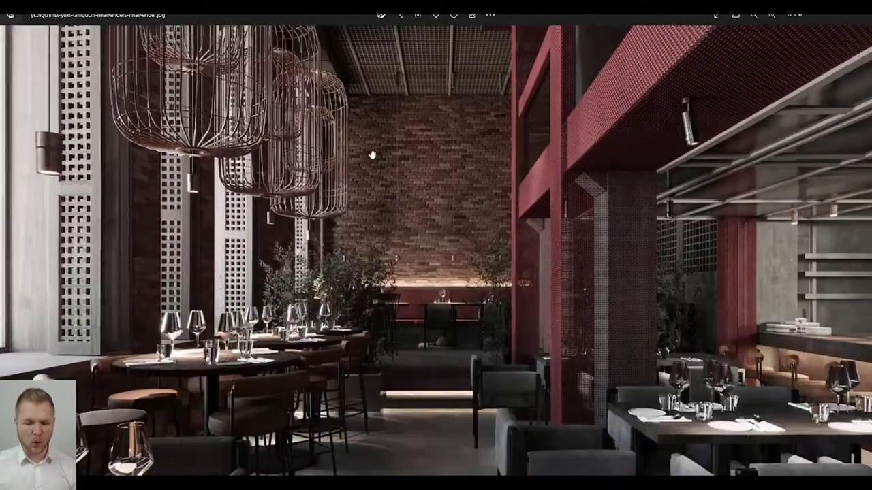
{"action": "left_click_drag", "start_coordinate": [372, 155], "coordinate": [375, 161]}
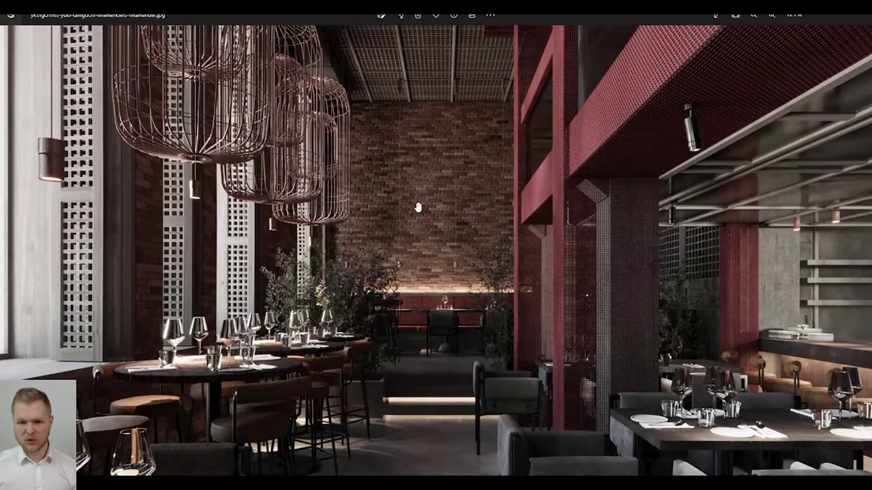
{"action": "scroll", "coordinate": [418, 207], "scroll_direction": "down", "scroll_amount": 5}
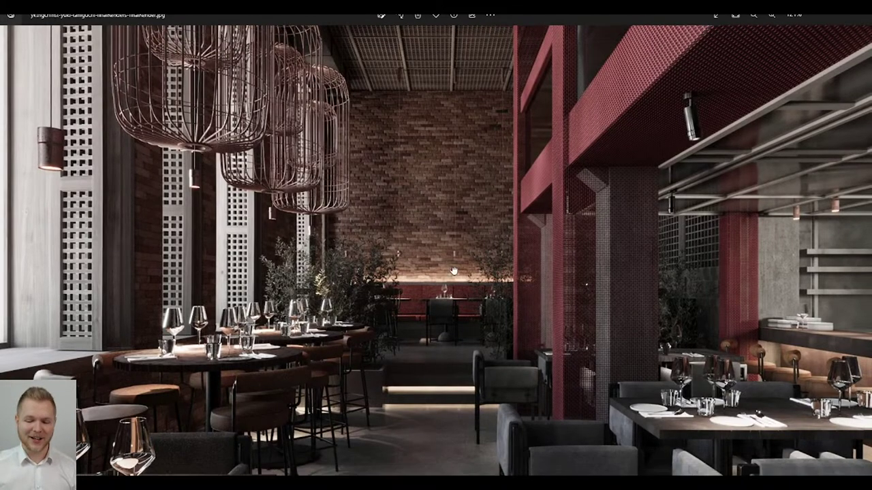
{"action": "scroll", "coordinate": [552, 381], "scroll_direction": "down", "scroll_amount": 8, "text": "ctrl"}
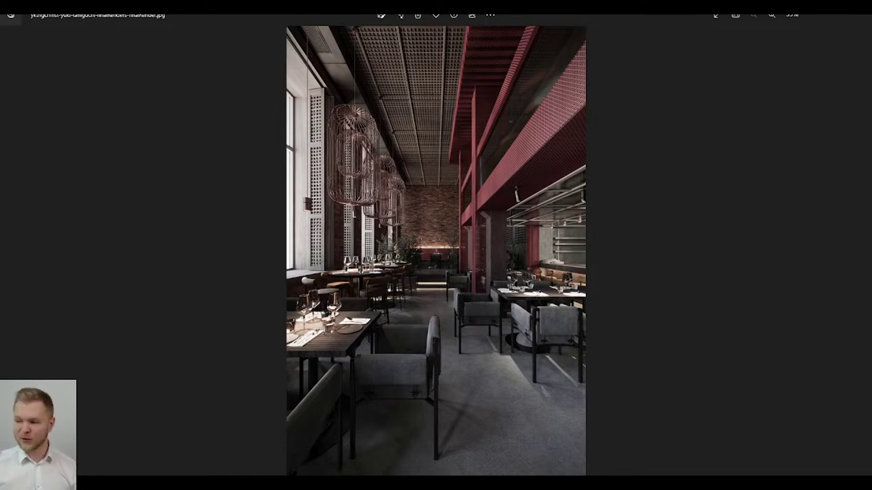
Step: Browse the student renders of interiors and houses with their clay and viewport versions, and close the image viewer
{"action": "scroll", "coordinate": [463, 276], "scroll_direction": "down", "scroll_amount": 1}
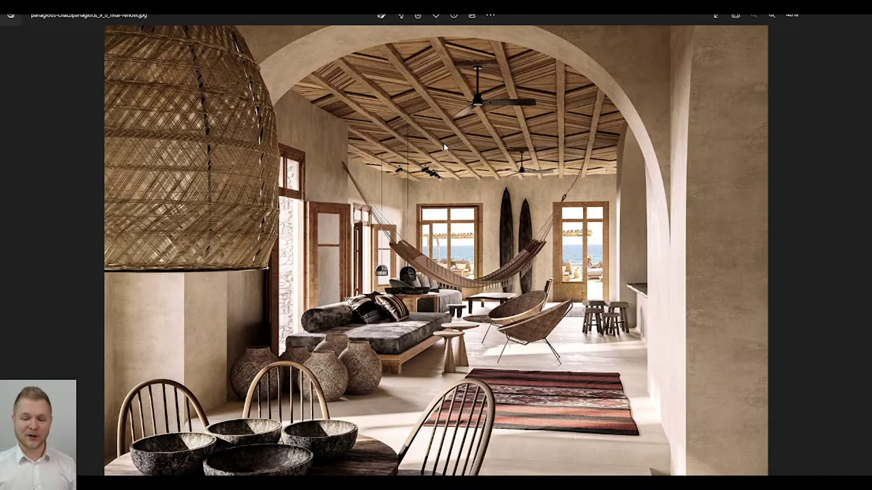
{"action": "key", "text": "Right"}
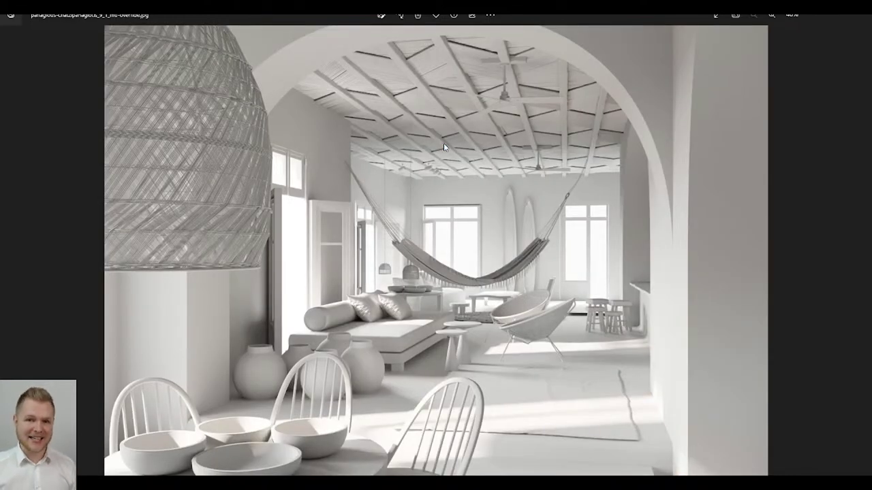
{"action": "key", "text": "Right"}
{"action": "key", "text": "Right"}
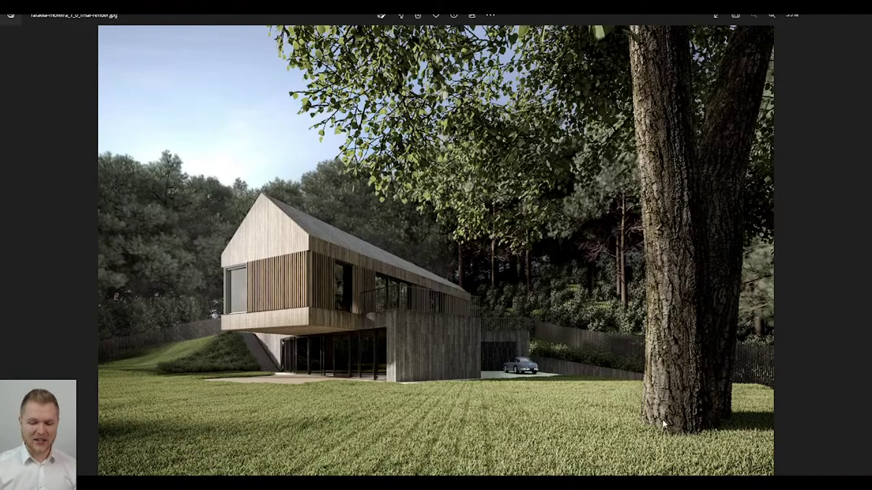
{"action": "key", "text": "Right"}
{"action": "key", "text": "Right"}
{"action": "key", "text": "Right"}
{"action": "key", "text": "Right"}
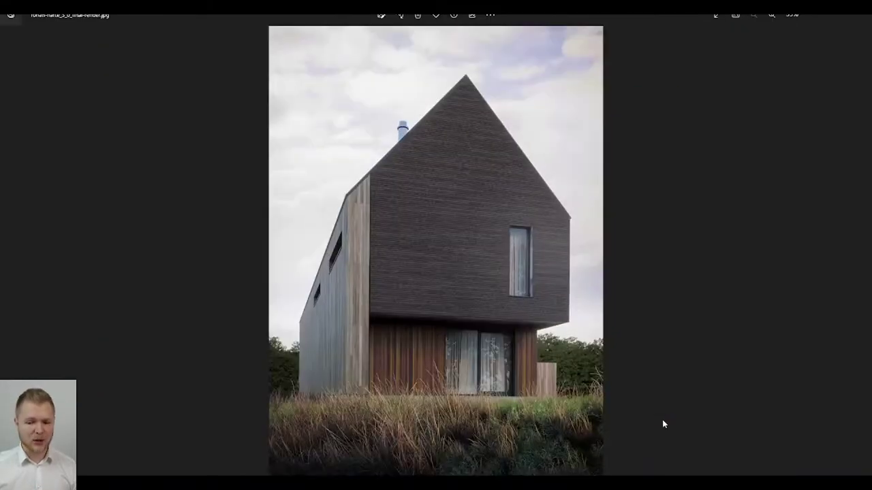
{"action": "key", "text": "Right"}
{"action": "key", "text": "Right"}
{"action": "key", "text": "Right"}
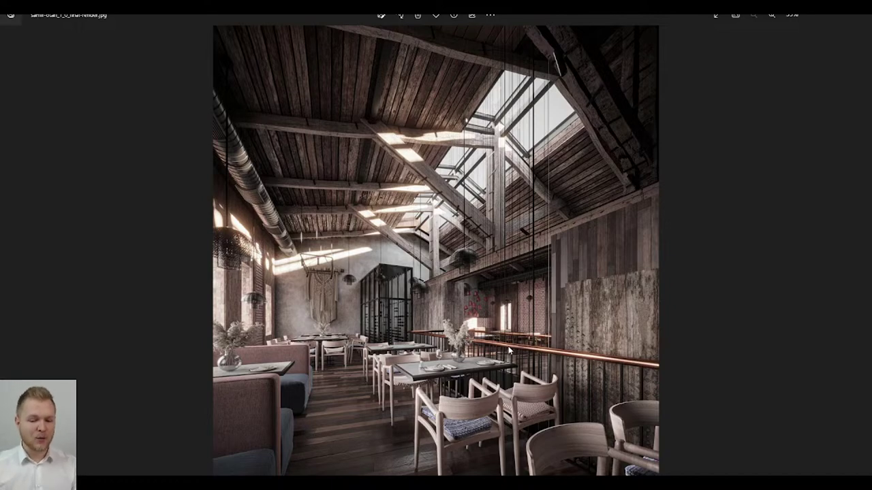
{"action": "scroll", "coordinate": [222, 235], "scroll_direction": "up", "scroll_amount": 3}
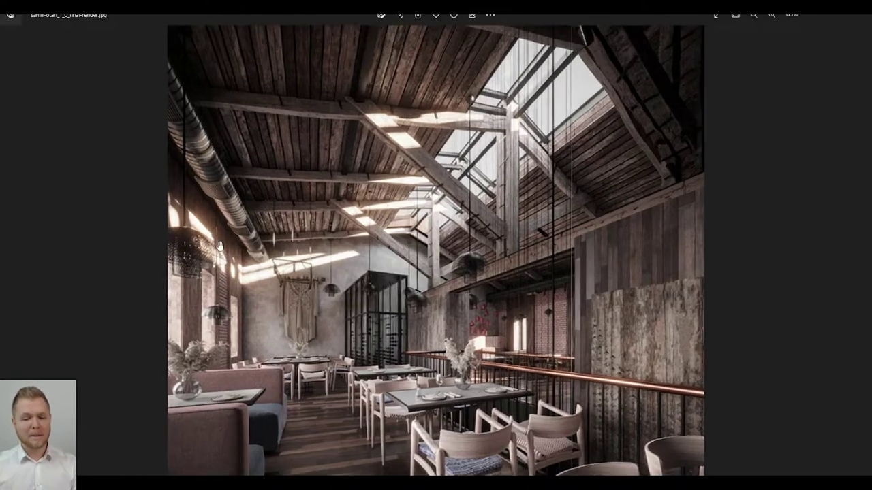
{"action": "key", "text": "Left"}
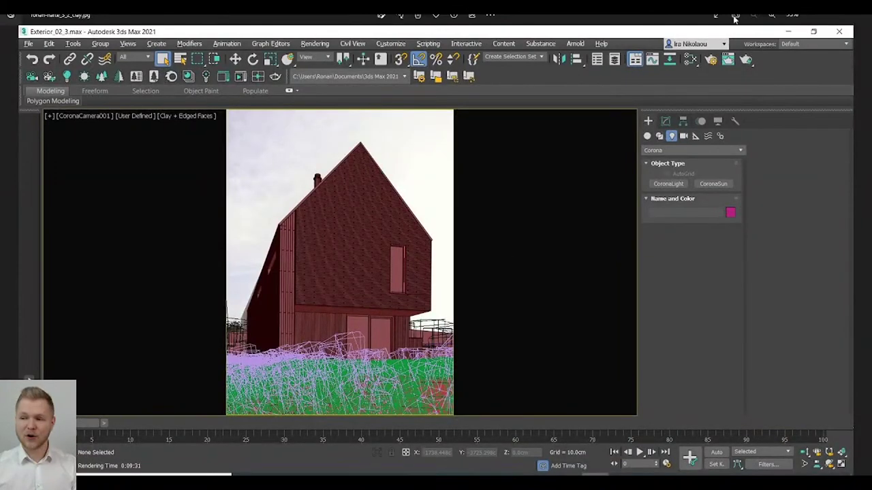
{"action": "key", "text": "Right"}
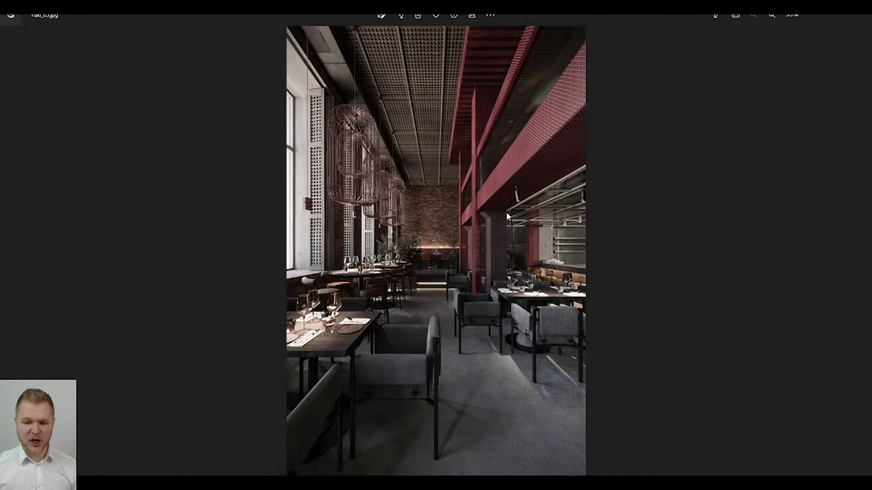
{"action": "left_click", "coordinate": [864, 15]}
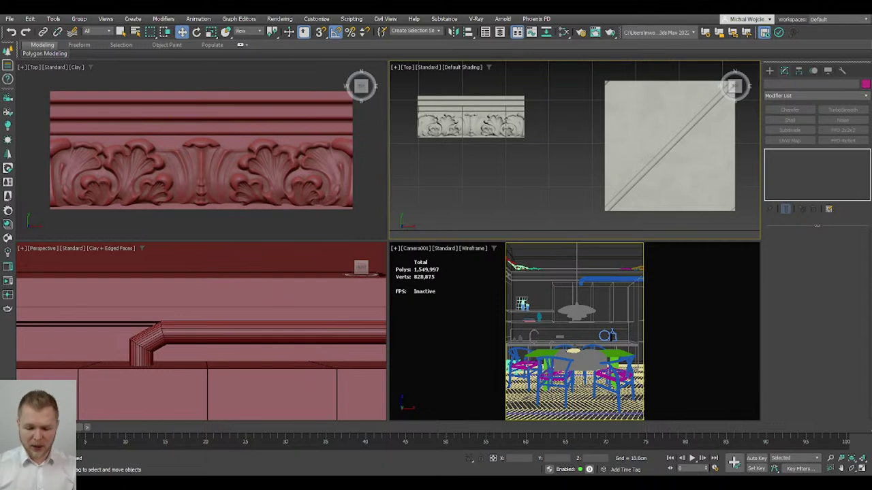
Step: Switch to the browser and read the ArchViz online course section on the VizAcademy home page
{"action": "mouse_move", "coordinate": [378, 484]}
{"action": "left_click", "coordinate": [372, 449]}
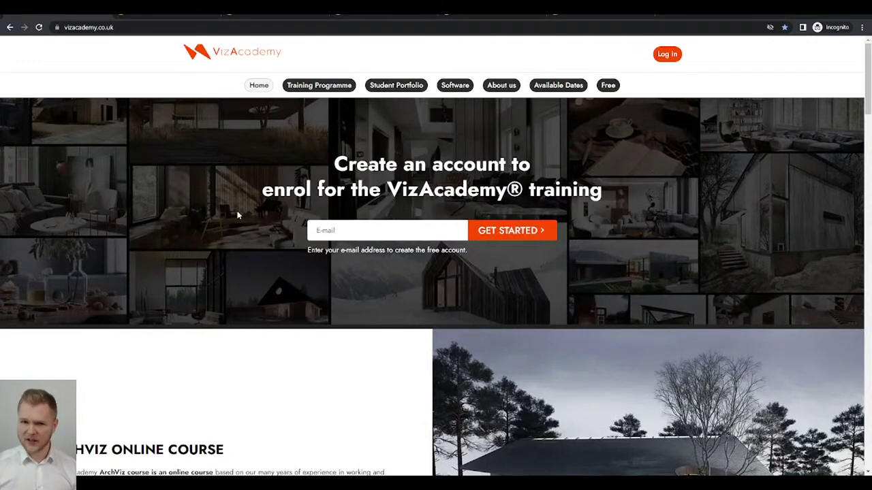
{"action": "scroll", "coordinate": [238, 216], "scroll_direction": "down", "scroll_amount": 3}
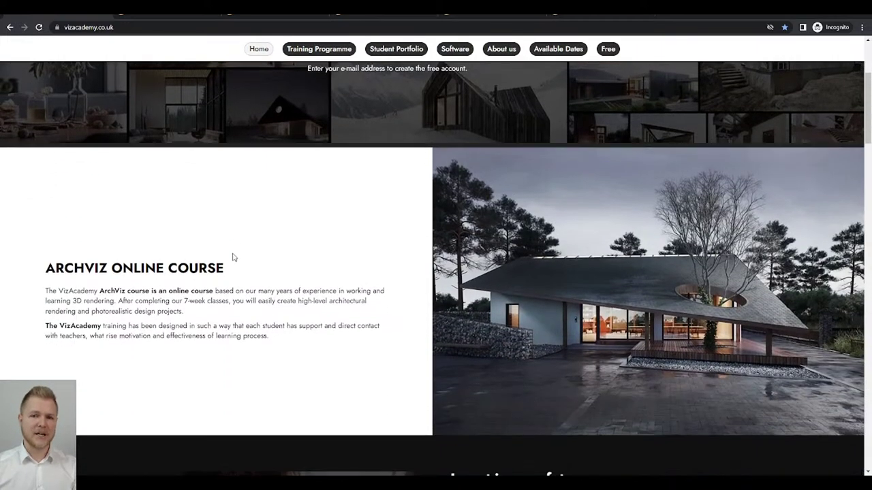
{"action": "scroll", "coordinate": [232, 257], "scroll_direction": "down", "scroll_amount": 1}
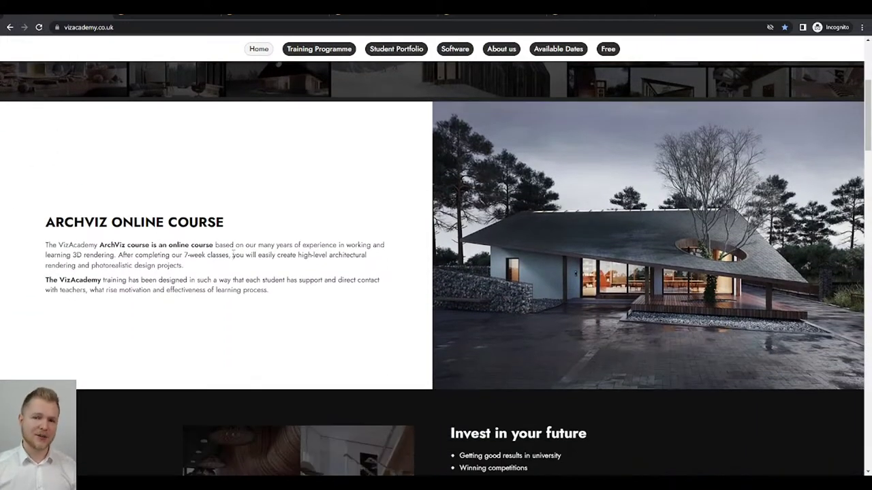
{"action": "scroll", "coordinate": [295, 214], "scroll_direction": "down", "scroll_amount": 1}
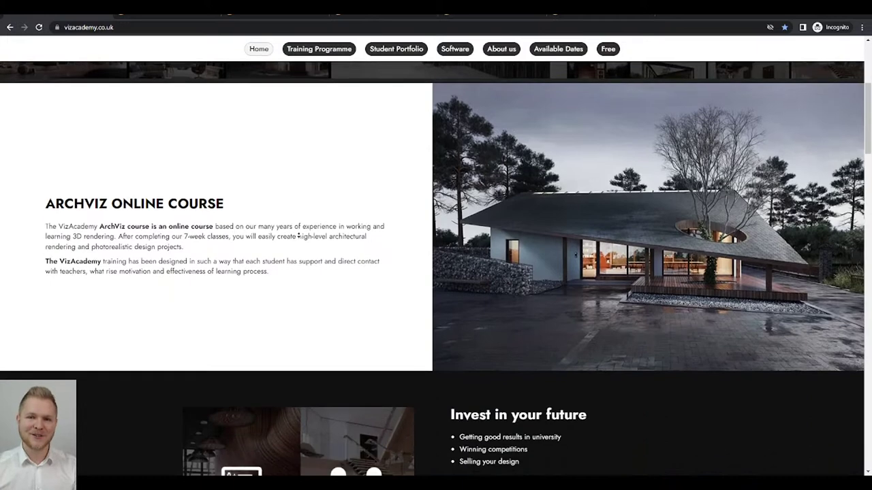
{"action": "scroll", "coordinate": [293, 248], "scroll_direction": "up", "scroll_amount": 2}
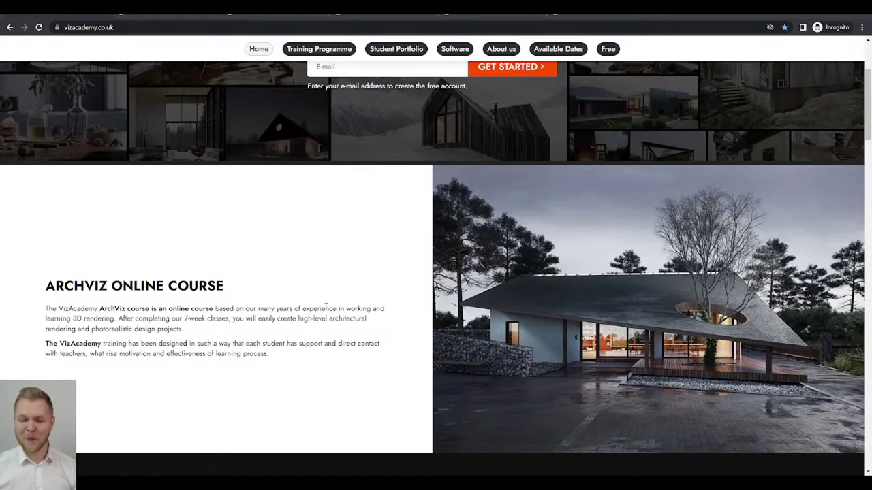
{"action": "scroll", "coordinate": [384, 299], "scroll_direction": "down", "scroll_amount": 1}
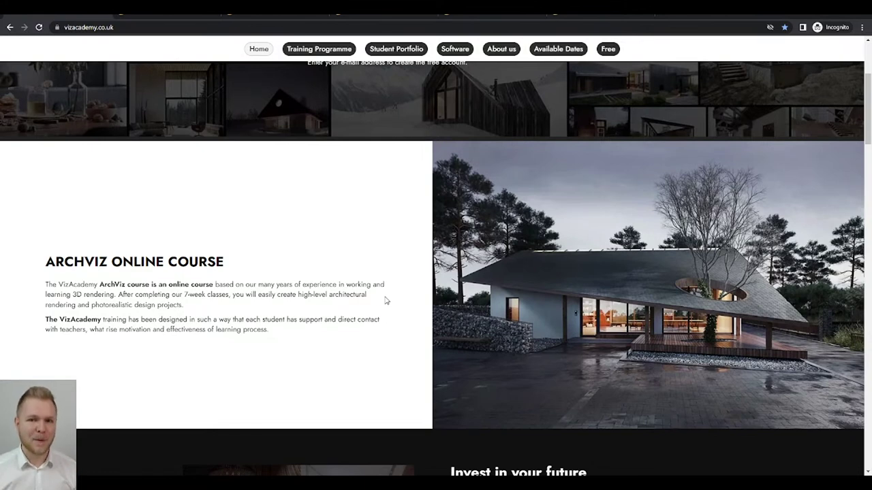
{"action": "scroll", "coordinate": [340, 297], "scroll_direction": "up", "scroll_amount": 3}
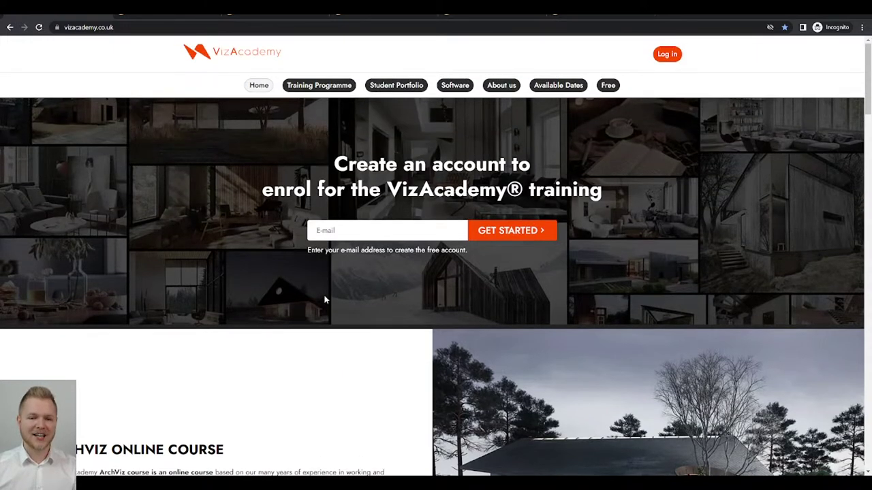
Step: Look through the VizAcademy Instagram profile and its opened posts of student interior renders, dismissing the login banner
{"action": "key", "text": "ctrl+Tab"}
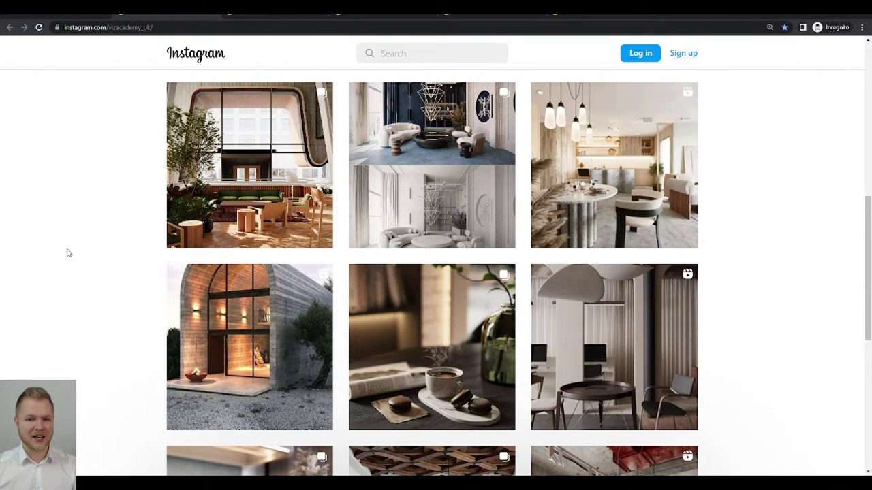
{"action": "scroll", "coordinate": [62, 252], "scroll_direction": "up", "scroll_amount": 1}
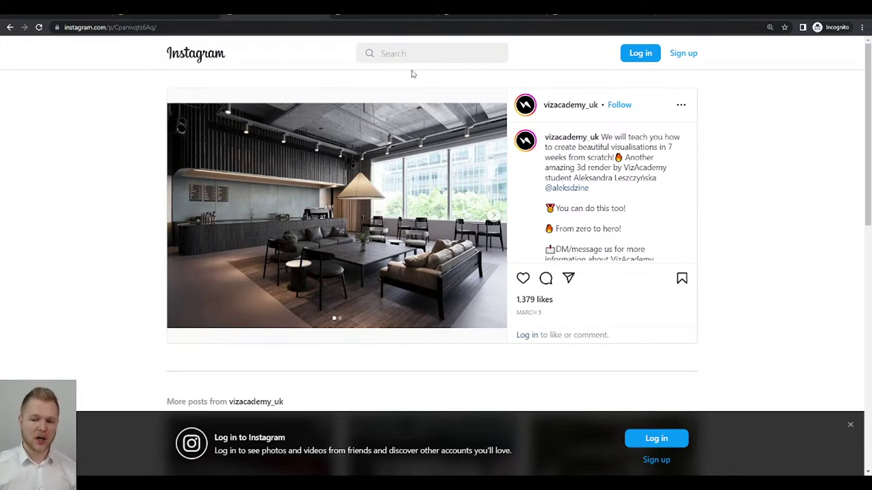
{"action": "left_click", "coordinate": [384, 14]}
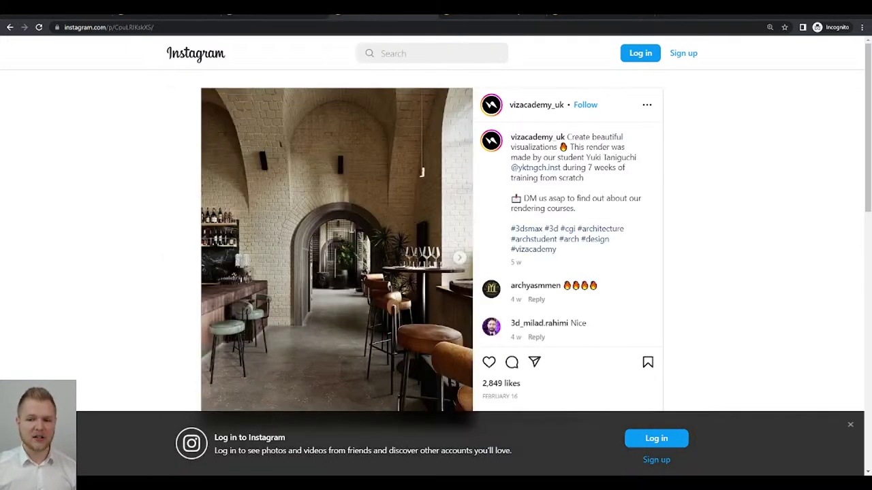
{"action": "left_click", "coordinate": [494, 13]}
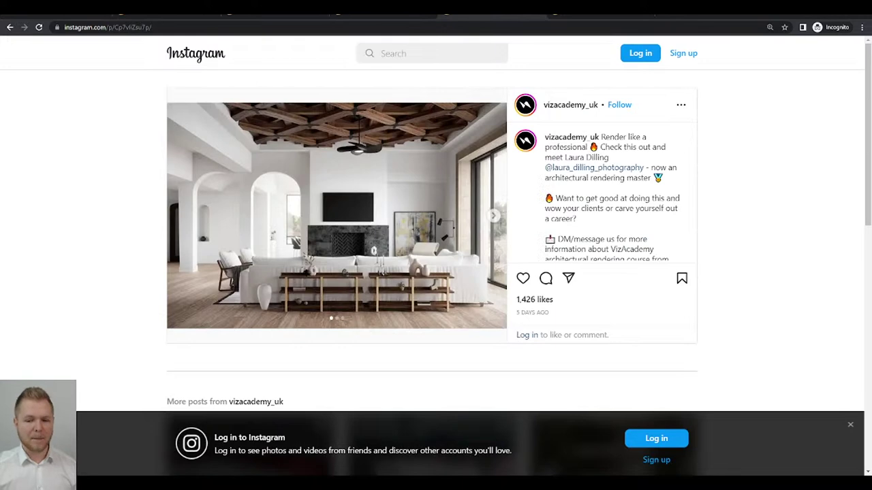
{"action": "left_click", "coordinate": [385, 14]}
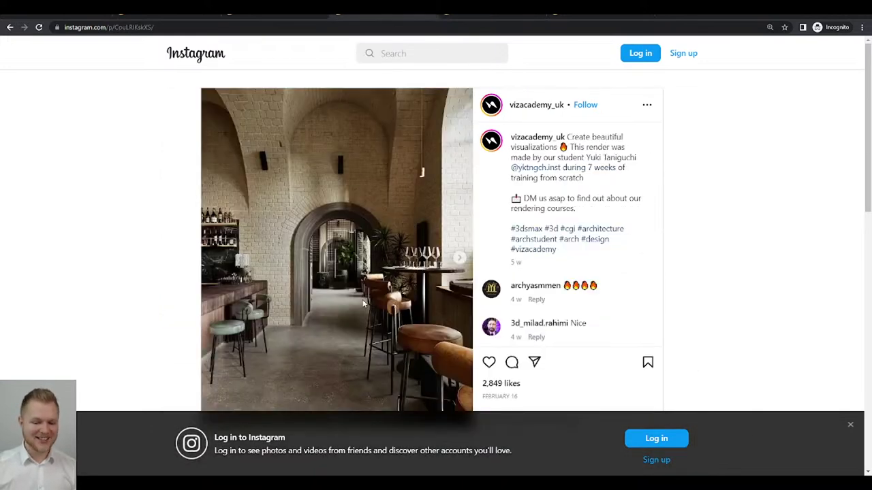
{"action": "left_click", "coordinate": [850, 425]}
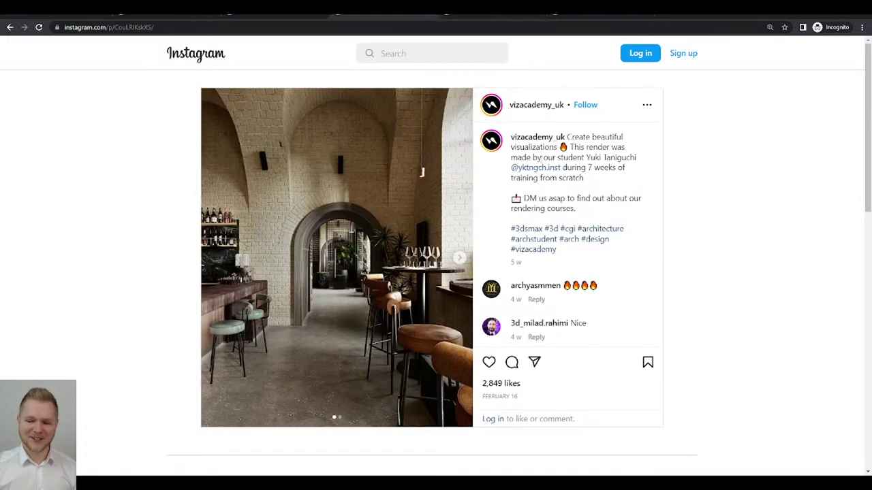
{"action": "left_click", "coordinate": [469, 16]}
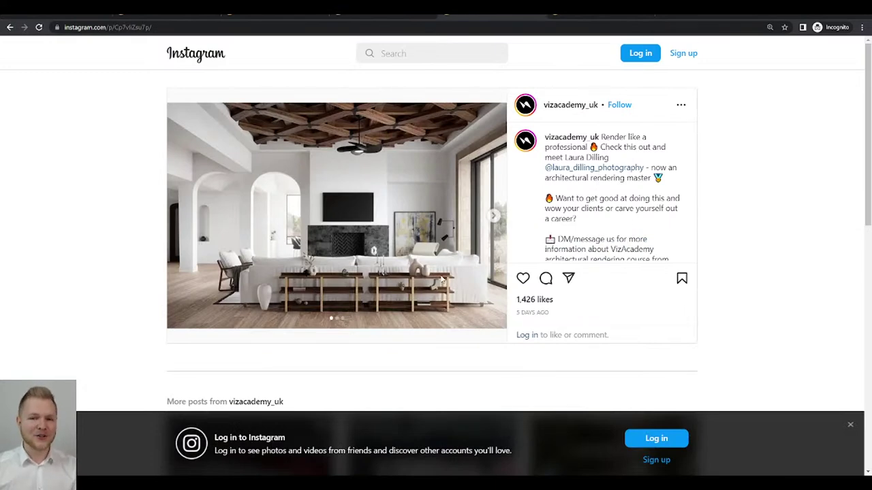
{"action": "left_click", "coordinate": [570, 18]}
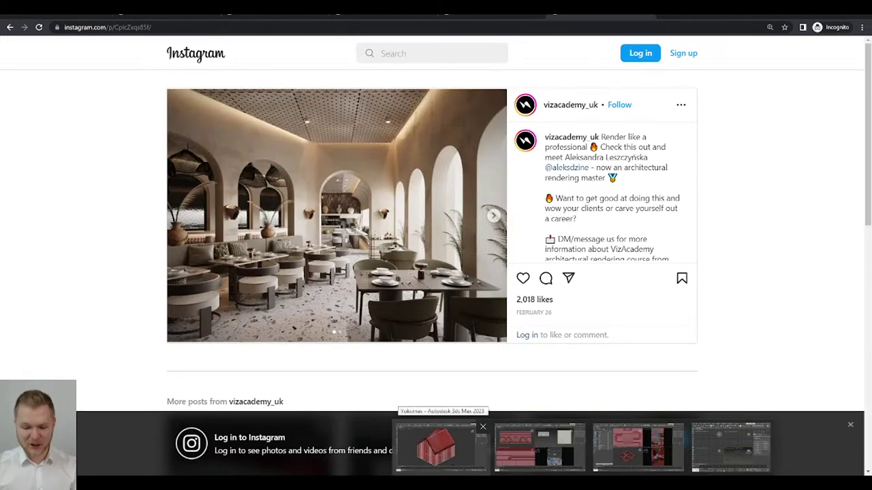
Step: Switch to the 3ds Max scene with the house model and select its curved roof plane
{"action": "left_click", "coordinate": [468, 458]}
{"action": "left_click", "coordinate": [587, 268]}
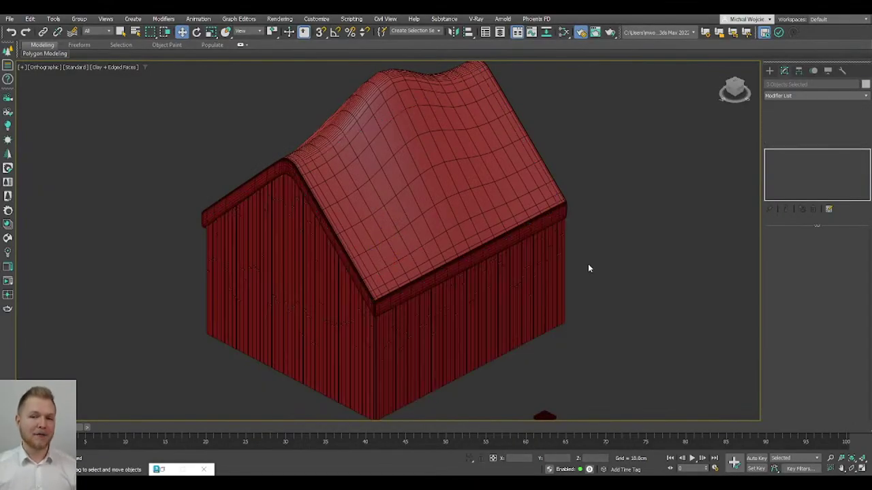
{"action": "scroll", "coordinate": [588, 264], "scroll_direction": "down", "scroll_amount": 3}
{"action": "middle_click_drag", "start_coordinate": [609, 298], "coordinate": [547, 285]}
{"action": "scroll", "coordinate": [536, 300], "scroll_direction": "up", "scroll_amount": 2}
{"action": "left_click", "coordinate": [420, 189]}
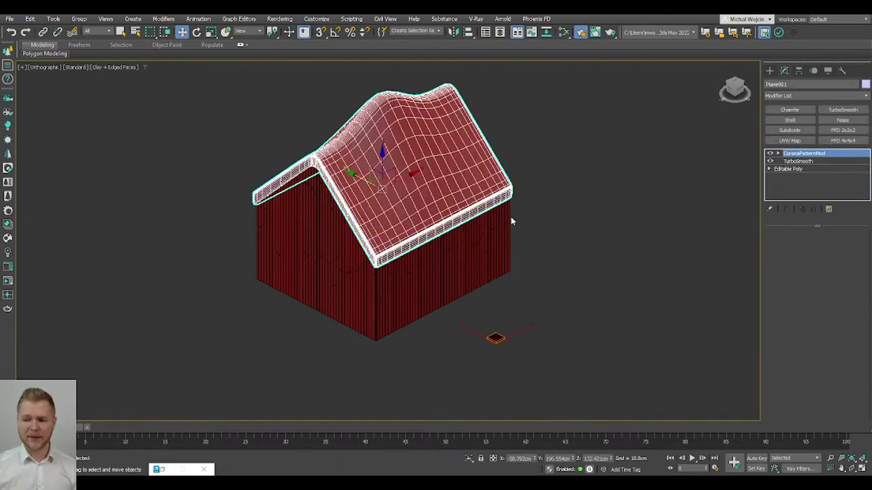
Step: Clear the pattern node of the roof's CoronaPatternMod modifier and reselect the roof plane
{"action": "middle_click_drag", "start_coordinate": [502, 220], "coordinate": [507, 233]}
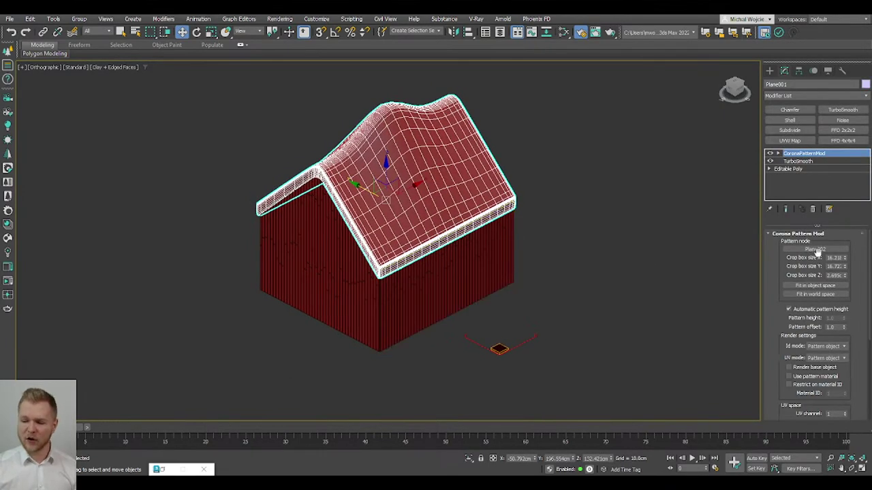
{"action": "right_click", "coordinate": [797, 250]}
{"action": "left_click", "coordinate": [819, 255]}
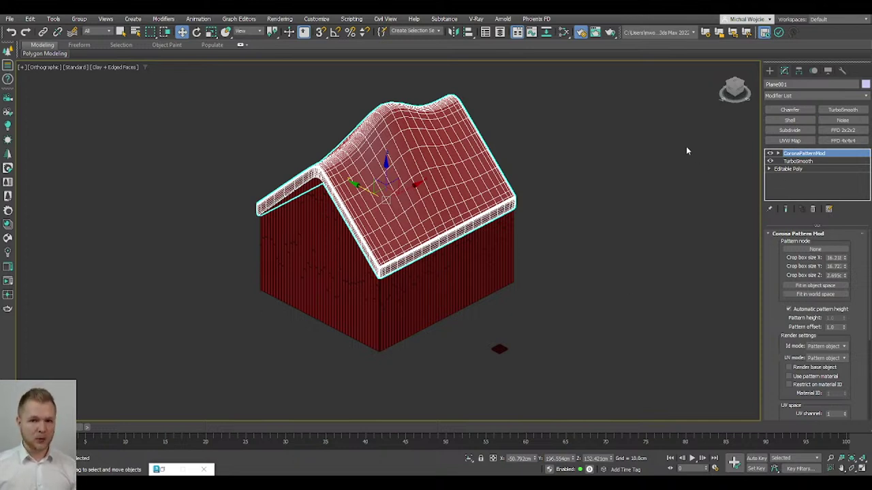
{"action": "left_click", "coordinate": [607, 210]}
{"action": "left_click", "coordinate": [396, 210]}
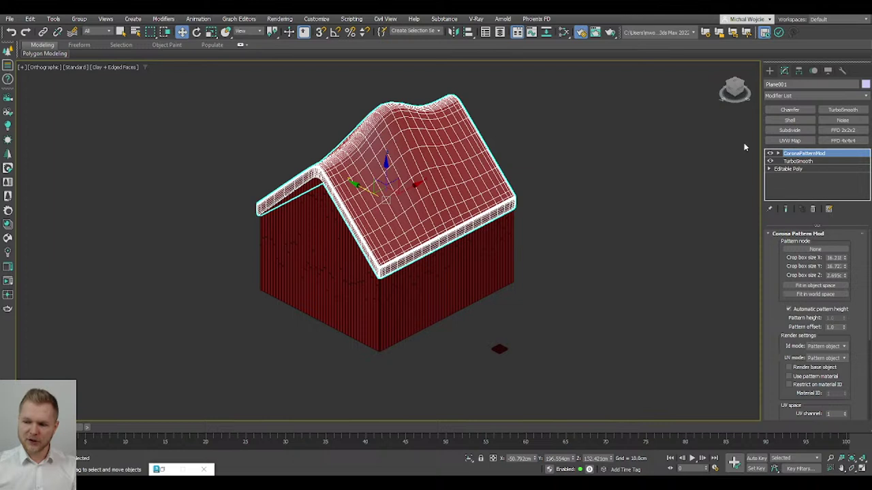
Step: Look up CoronaPatternMod among the object-space modifiers available for the roof plane
{"action": "left_click", "coordinate": [802, 95]}
{"action": "scroll", "coordinate": [867, 166], "scroll_direction": "down", "scroll_amount": 9}
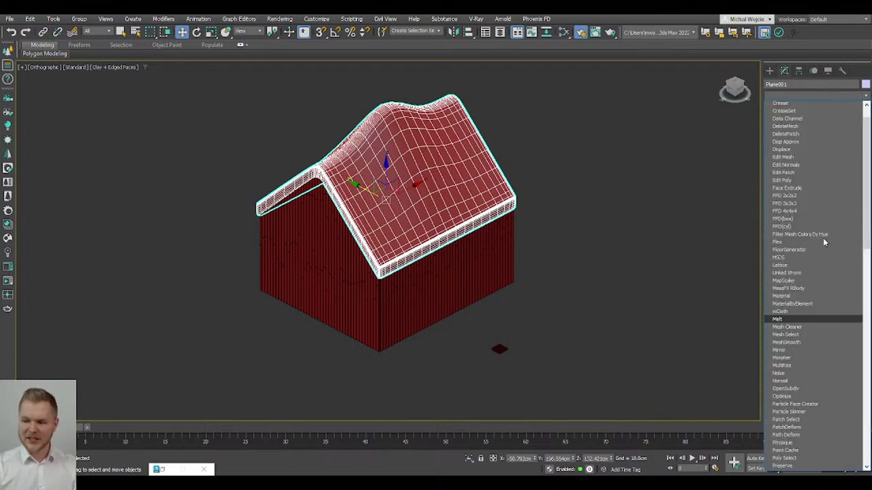
{"action": "scroll", "coordinate": [824, 241], "scroll_direction": "up", "scroll_amount": 8}
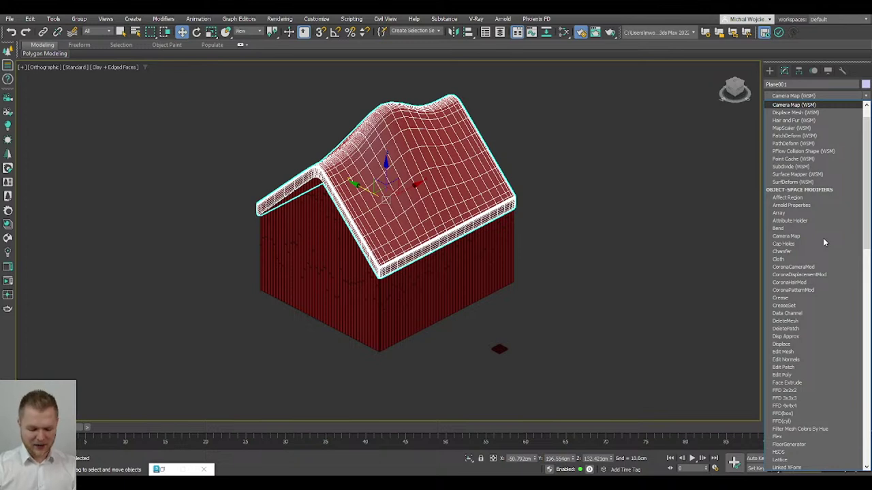
{"action": "scroll", "coordinate": [823, 241], "scroll_direction": "down", "scroll_amount": 7}
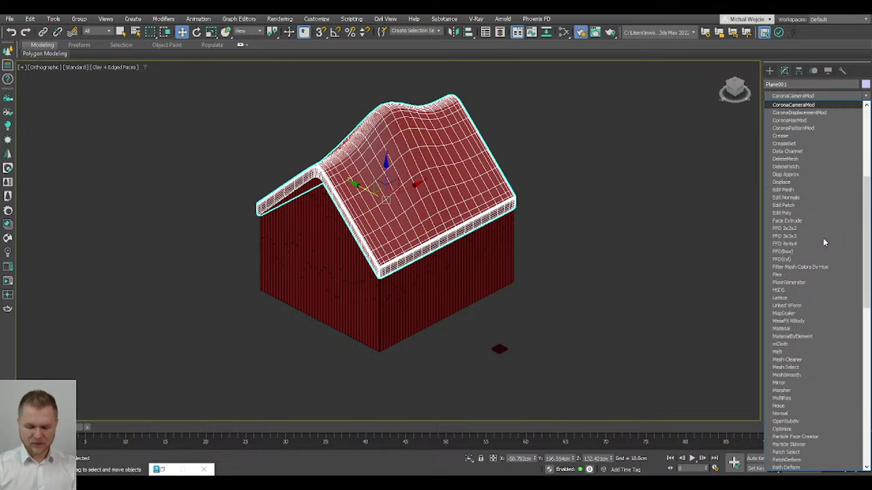
{"action": "left_click", "coordinate": [803, 131]}
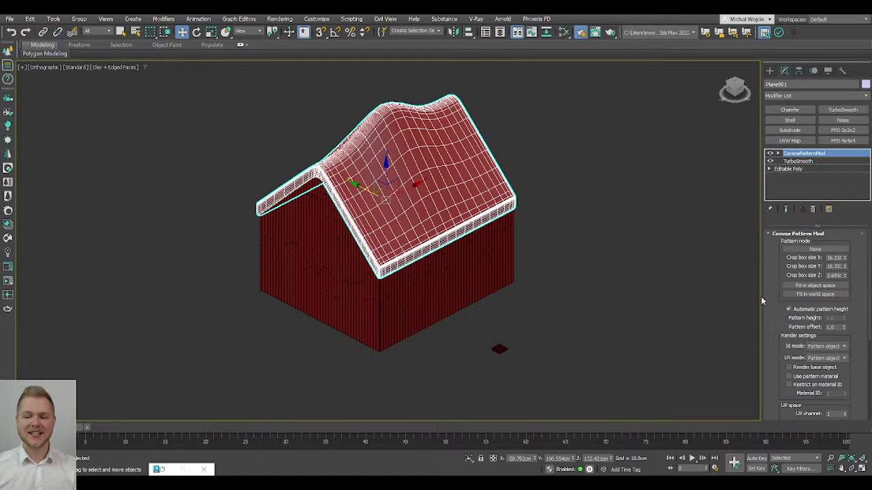
Step: Review the pattern modifier's parameters and examine the small grass patch beside the house up close without edged faces
{"action": "mouse_move", "coordinate": [564, 332]}
{"action": "middle_mouse_down", "text": "alt"}
{"action": "mouse_move", "coordinate": [566, 344]}
{"action": "mouse_move", "coordinate": [565, 324]}
{"action": "middle_mouse_up", "text": "alt"}
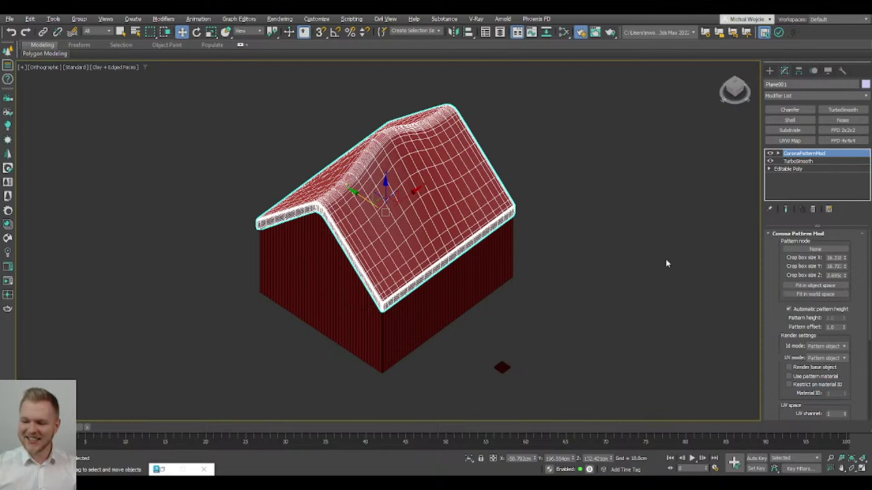
{"action": "left_click_drag", "start_coordinate": [778, 329], "coordinate": [777, 322]}
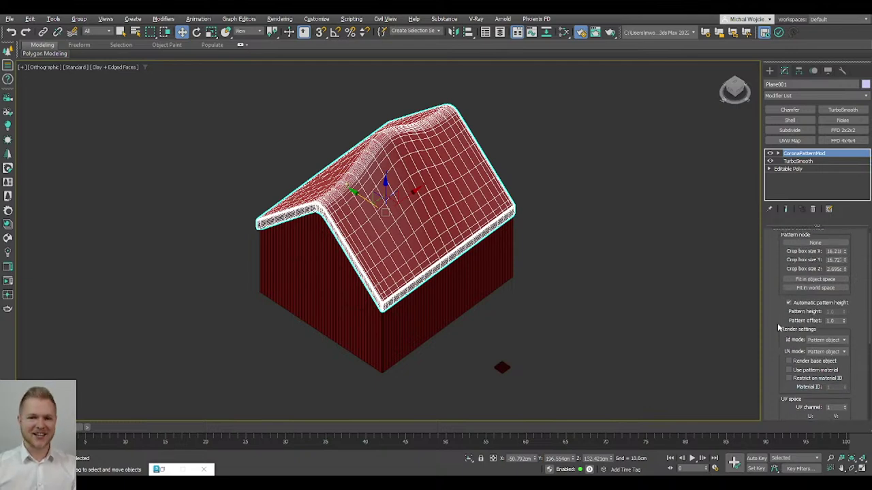
{"action": "scroll", "coordinate": [513, 385], "scroll_direction": "down", "scroll_amount": 2}
{"action": "scroll", "coordinate": [518, 387], "scroll_direction": "up", "scroll_amount": 8}
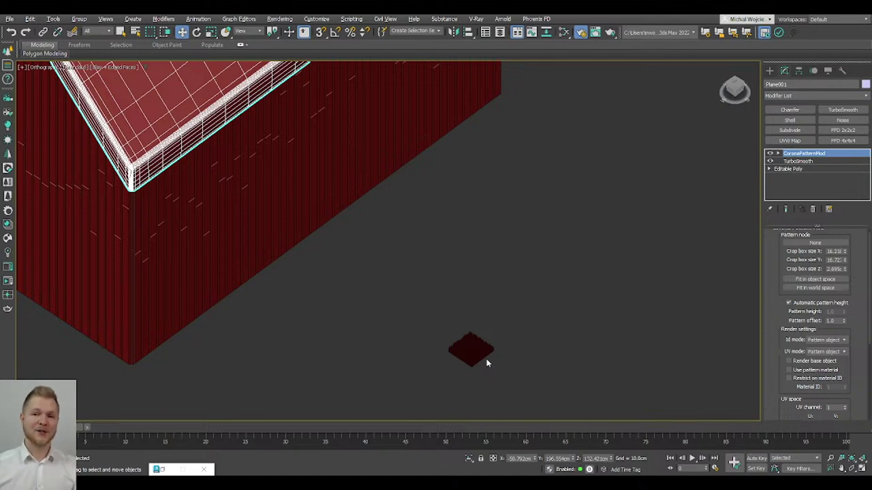
{"action": "scroll", "coordinate": [478, 365], "scroll_direction": "down", "scroll_amount": 3}
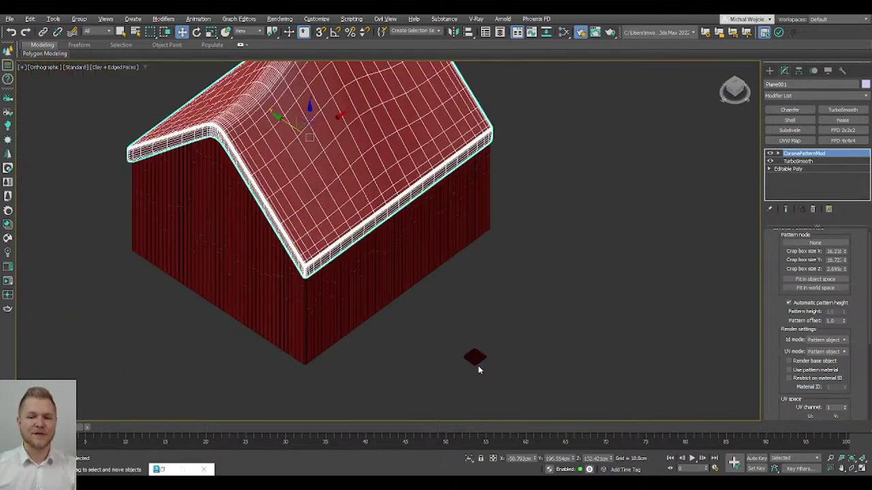
{"action": "scroll", "coordinate": [784, 261], "scroll_direction": "up", "scroll_amount": 1}
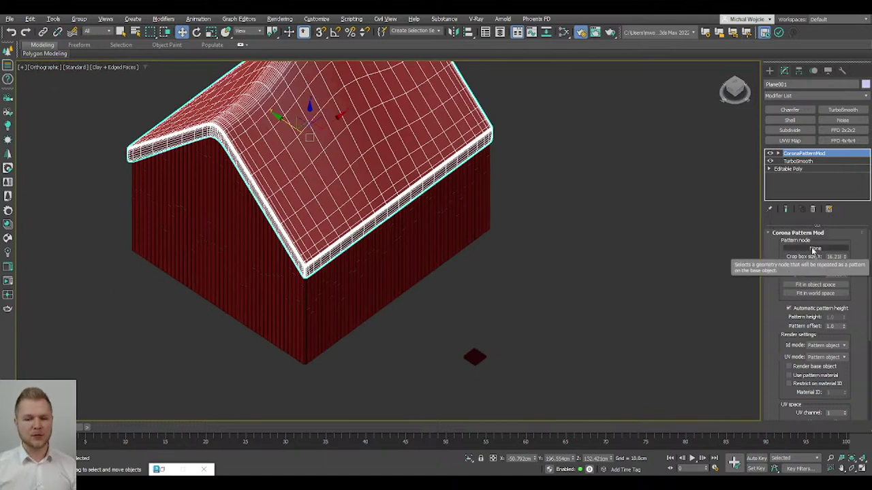
{"action": "scroll", "coordinate": [471, 358], "scroll_direction": "up", "scroll_amount": 10}
{"action": "key", "text": "F3"}
{"action": "middle_click_drag", "start_coordinate": [451, 287], "coordinate": [517, 233]}
{"action": "key", "text": "F3"}
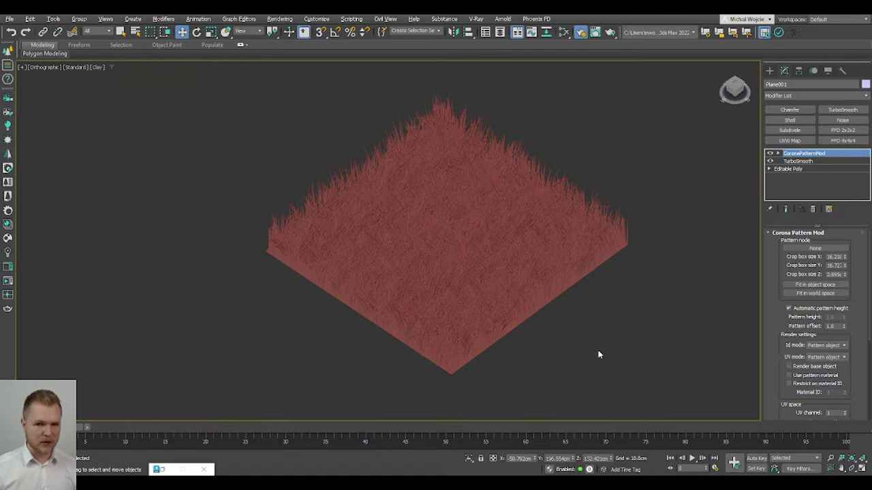
{"action": "scroll", "coordinate": [512, 269], "scroll_direction": "up", "scroll_amount": 3}
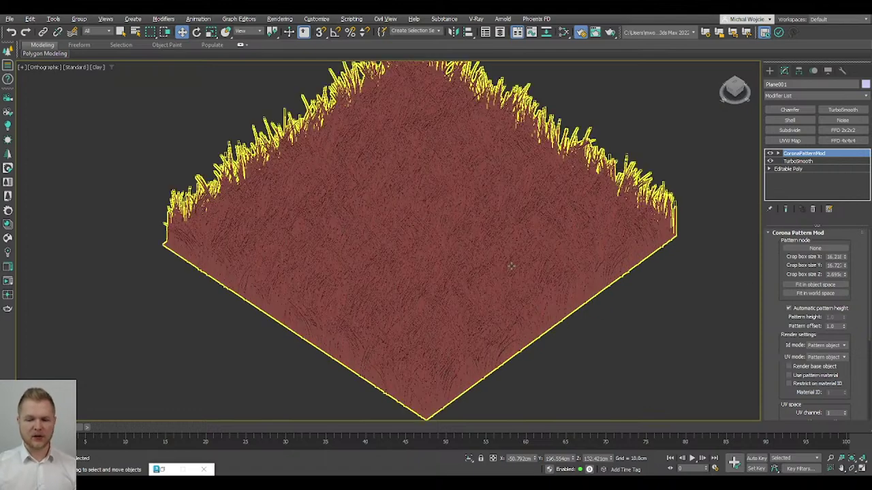
{"action": "middle_click_drag", "start_coordinate": [517, 296], "coordinate": [485, 328]}
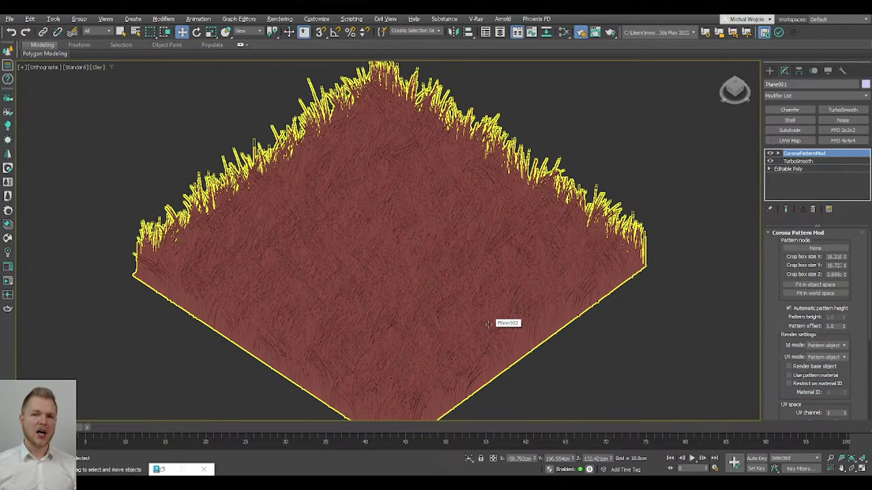
{"action": "scroll", "coordinate": [483, 321], "scroll_direction": "down", "scroll_amount": 2}
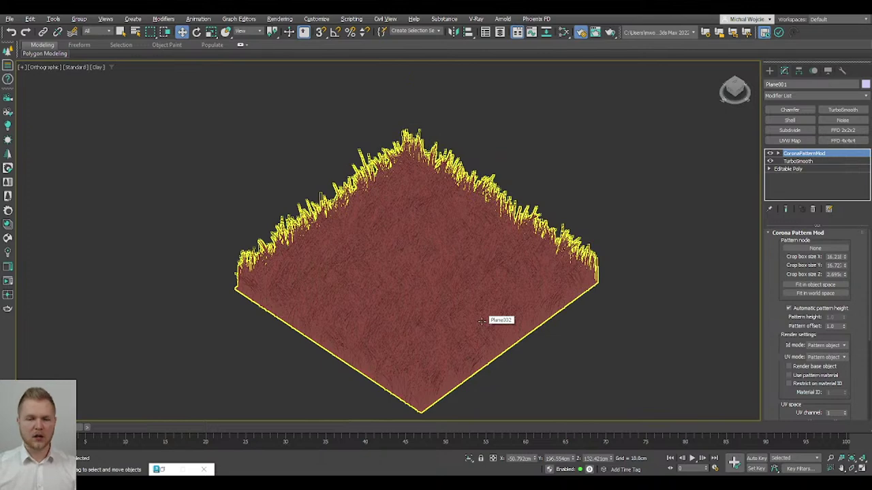
Step: Assign the grass patch Plane002 as the roof's pattern node and inspect the crop box around the patch
{"action": "left_click", "coordinate": [815, 248]}
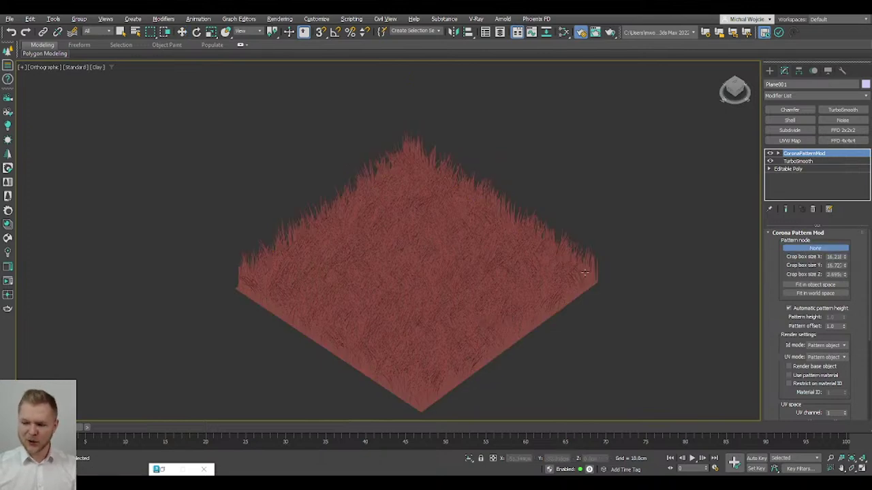
{"action": "left_click", "coordinate": [478, 292]}
{"action": "scroll", "coordinate": [478, 267], "scroll_direction": "down", "scroll_amount": 3}
{"action": "middle_click_drag", "start_coordinate": [479, 264], "coordinate": [473, 288], "text": "alt"}
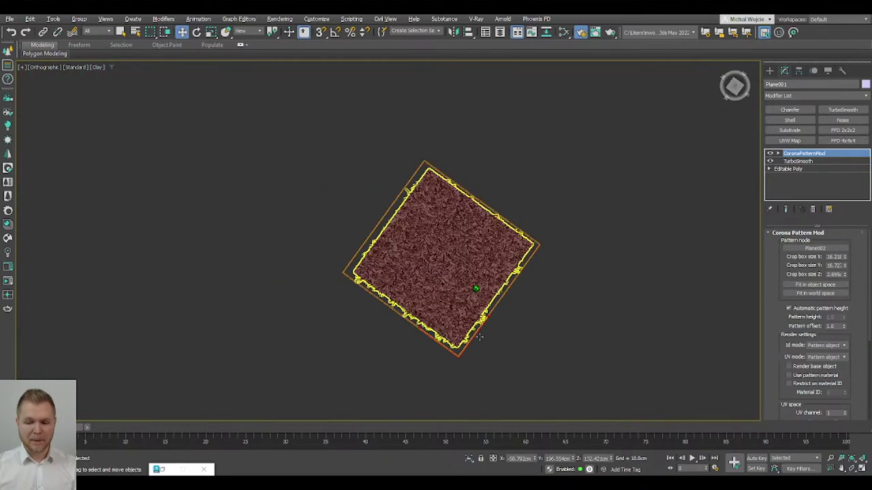
{"action": "scroll", "coordinate": [424, 171], "scroll_direction": "up", "scroll_amount": 2}
{"action": "scroll", "coordinate": [427, 309], "scroll_direction": "up", "scroll_amount": 2}
{"action": "middle_click_drag", "start_coordinate": [382, 192], "coordinate": [503, 310], "text": "alt"}
Step: Start a Corona interactive render of the house and inspect the thatched roof both up close and as a whole
{"action": "scroll", "coordinate": [380, 171], "scroll_direction": "down", "scroll_amount": 4}
{"action": "scroll", "coordinate": [503, 310], "scroll_direction": "down", "scroll_amount": 1}
{"action": "middle_click_drag", "start_coordinate": [228, 85], "coordinate": [538, 409]}
{"action": "scroll", "coordinate": [490, 306], "scroll_direction": "down", "scroll_amount": 1}
{"action": "middle_click_drag", "start_coordinate": [491, 306], "coordinate": [477, 258], "text": "alt"}
{"action": "scroll", "coordinate": [485, 298], "scroll_direction": "down", "scroll_amount": 5}
{"action": "scroll", "coordinate": [477, 259], "scroll_direction": "down", "scroll_amount": 2}
{"action": "scroll", "coordinate": [404, 225], "scroll_direction": "up", "scroll_amount": 2}
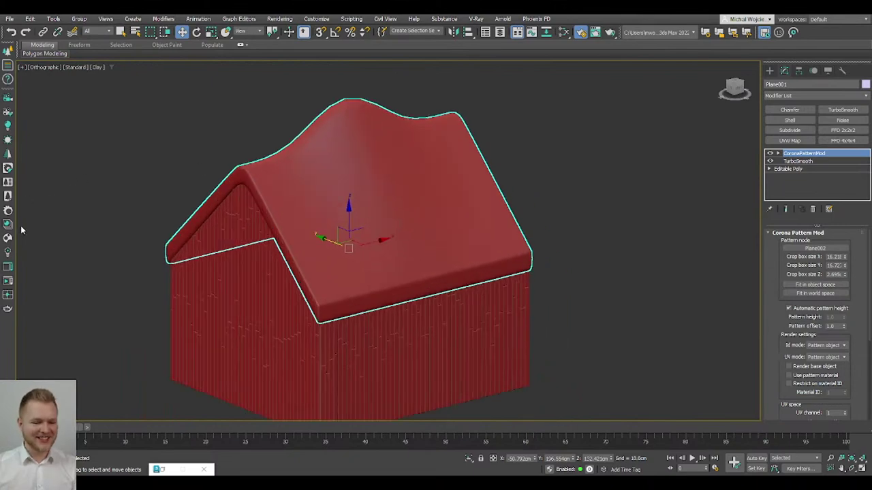
{"action": "left_click", "coordinate": [16, 279]}
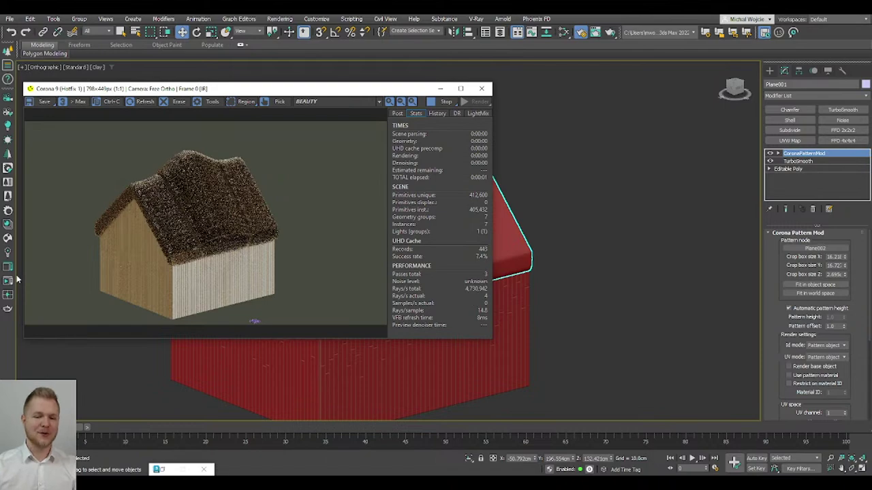
{"action": "scroll", "coordinate": [584, 243], "scroll_direction": "up", "scroll_amount": 5}
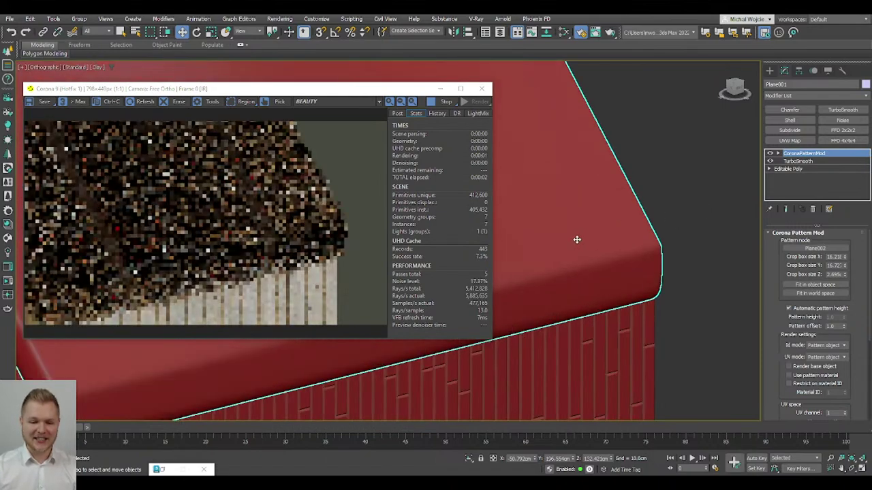
{"action": "scroll", "coordinate": [184, 242], "scroll_direction": "up", "scroll_amount": 1}
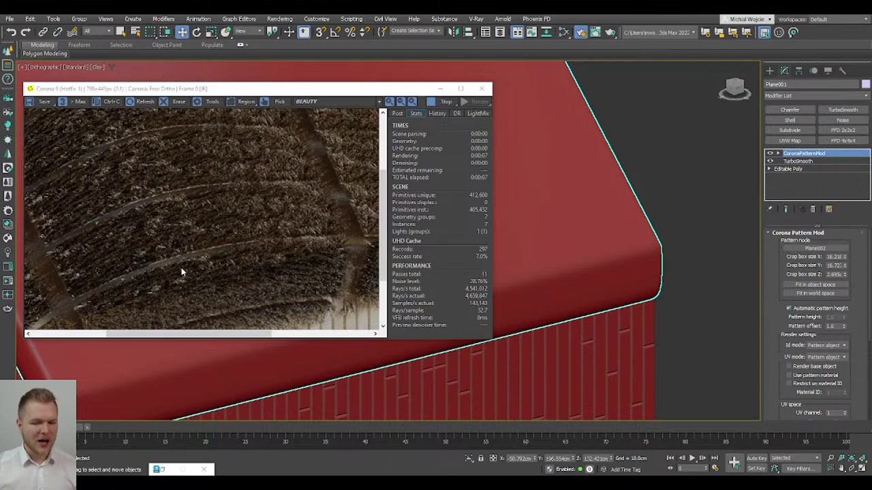
{"action": "scroll", "coordinate": [601, 249], "scroll_direction": "down", "scroll_amount": 4}
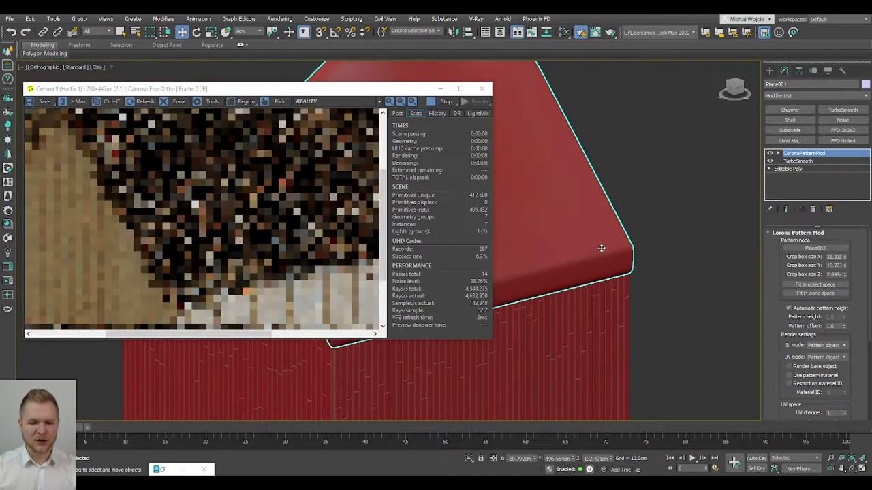
{"action": "middle_click_drag", "start_coordinate": [578, 262], "coordinate": [599, 290]}
{"action": "scroll", "coordinate": [284, 249], "scroll_direction": "down", "scroll_amount": 1}
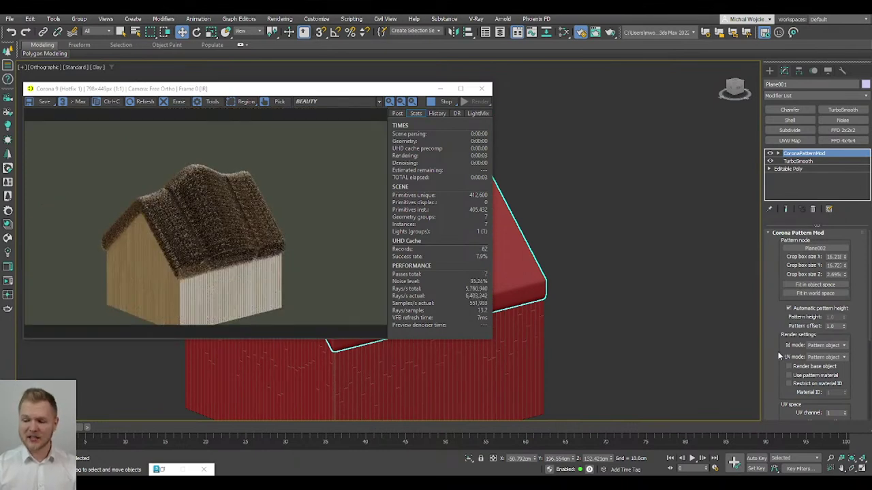
Step: Set the roof pattern's UV tiling to 1 in both U and V
{"action": "scroll", "coordinate": [778, 352], "scroll_direction": "down", "scroll_amount": 3}
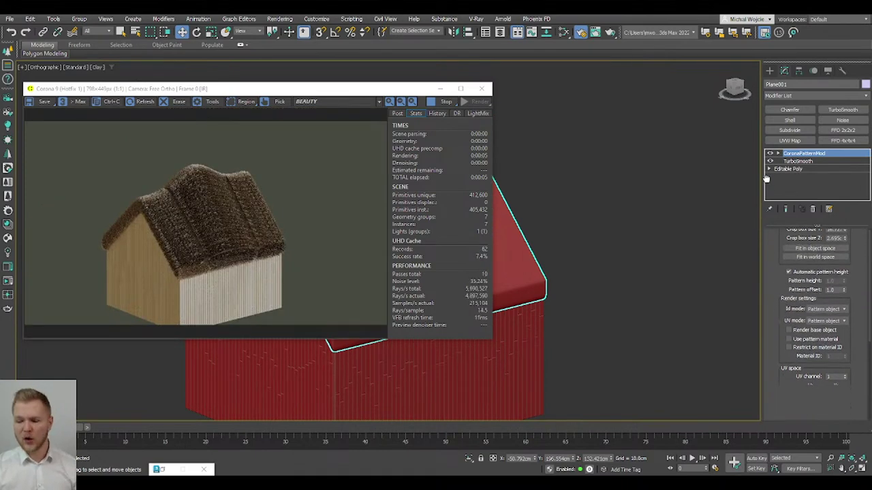
{"action": "scroll", "coordinate": [767, 296], "scroll_direction": "down", "scroll_amount": 5}
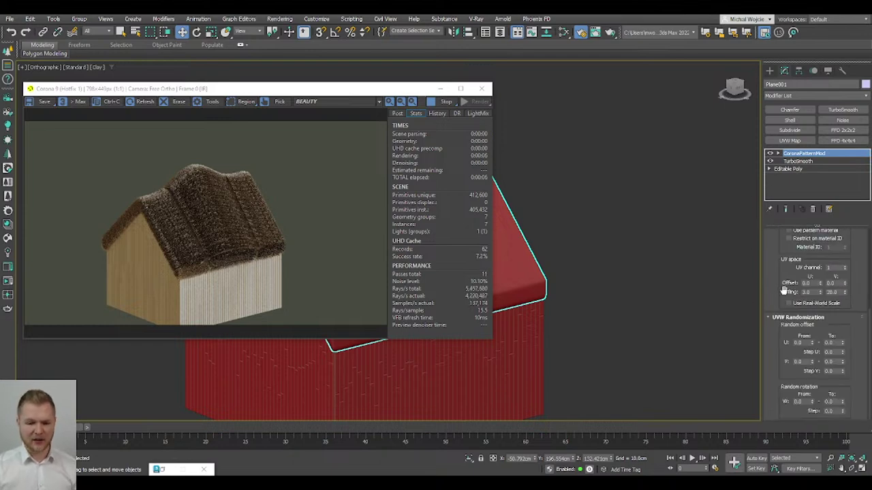
{"action": "double_click", "coordinate": [806, 292]}
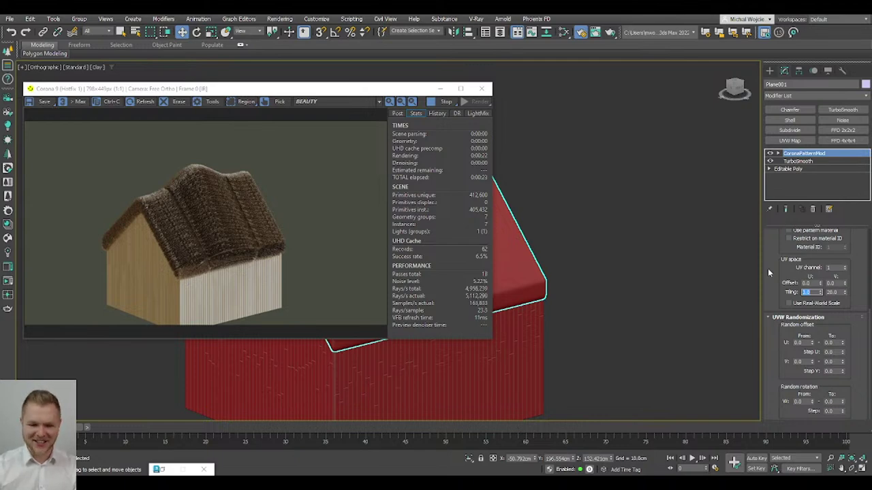
{"action": "key", "text": "Tab"}
{"action": "type", "text": "1"}
{"action": "key", "text": "Return"}
{"action": "double_click", "coordinate": [806, 293]}
{"action": "type", "text": "1"}
{"action": "key", "text": "Return"}
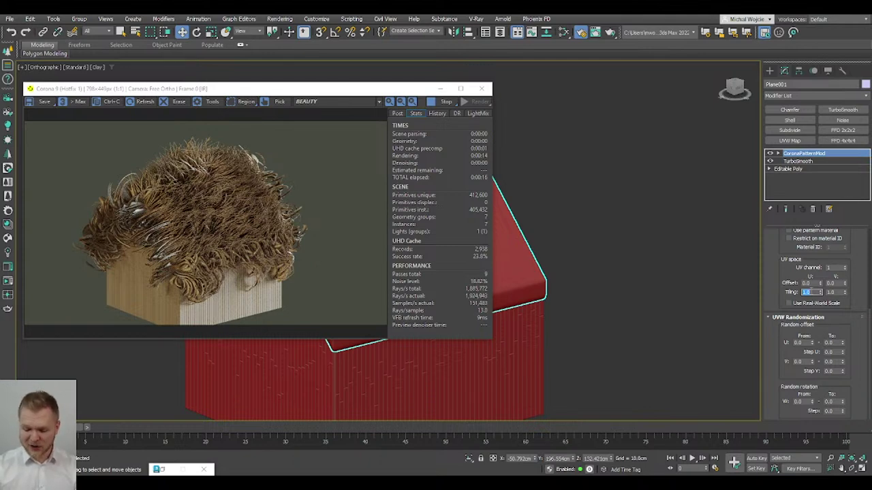
Step: Set the roof pattern's UV tiling to 8 in both U and V
{"action": "type", "text": "8"}
{"action": "key", "text": "Tab"}
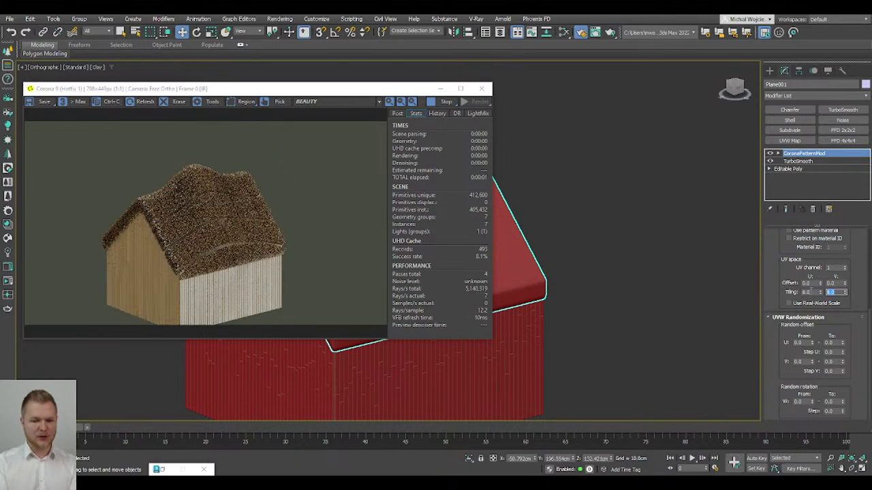
{"action": "left_click", "coordinate": [772, 355]}
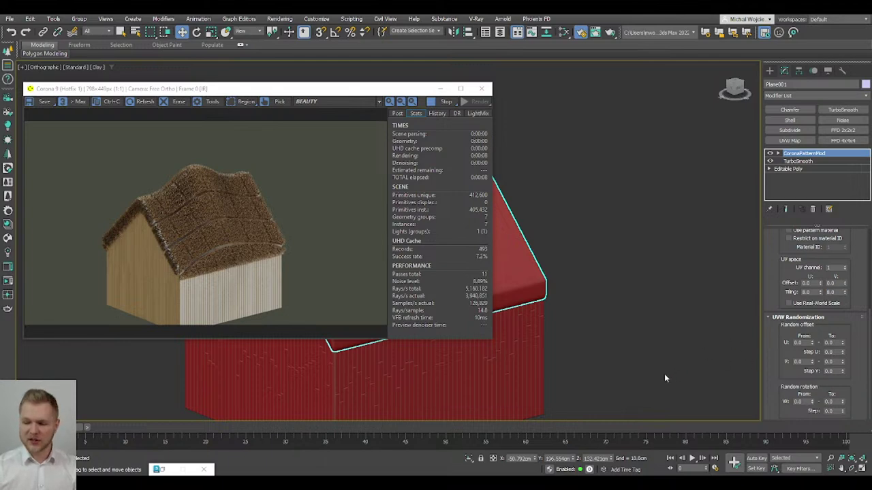
Step: Set the pattern's crop box size to 14 cm in X and Y so it cuts inside the grass patch's edges
{"action": "scroll", "coordinate": [756, 268], "scroll_direction": "up", "scroll_amount": 2}
{"action": "scroll", "coordinate": [756, 269], "scroll_direction": "up", "scroll_amount": 4}
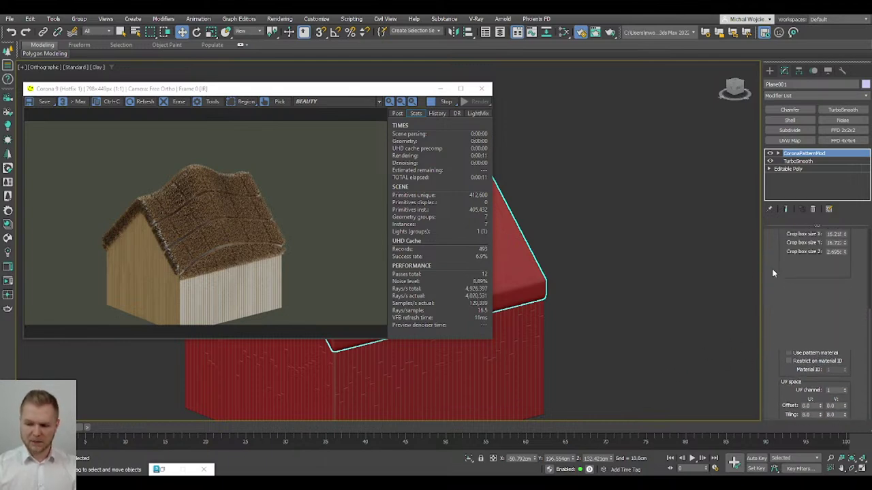
{"action": "middle_click_drag", "start_coordinate": [620, 386], "coordinate": [594, 163]}
{"action": "middle_click_drag", "start_coordinate": [566, 273], "coordinate": [550, 283], "text": "alt"}
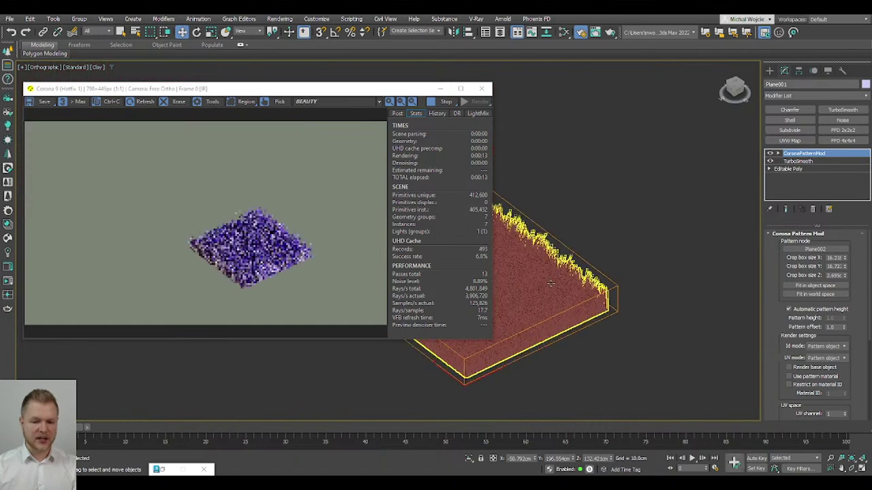
{"action": "scroll", "coordinate": [550, 283], "scroll_direction": "up", "scroll_amount": 2}
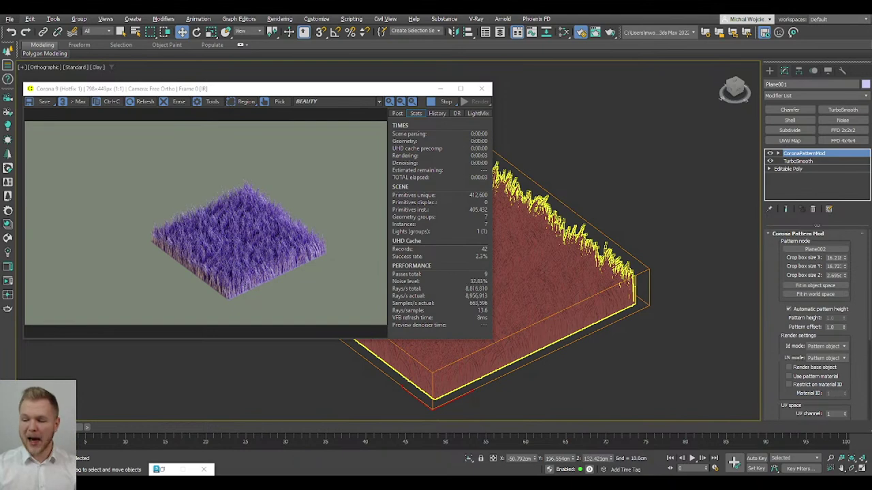
{"action": "double_click", "coordinate": [837, 257]}
{"action": "type", "text": "14"}
{"action": "key", "text": "Tab"}
{"action": "type", "text": "14"}
{"action": "key", "text": "Return"}
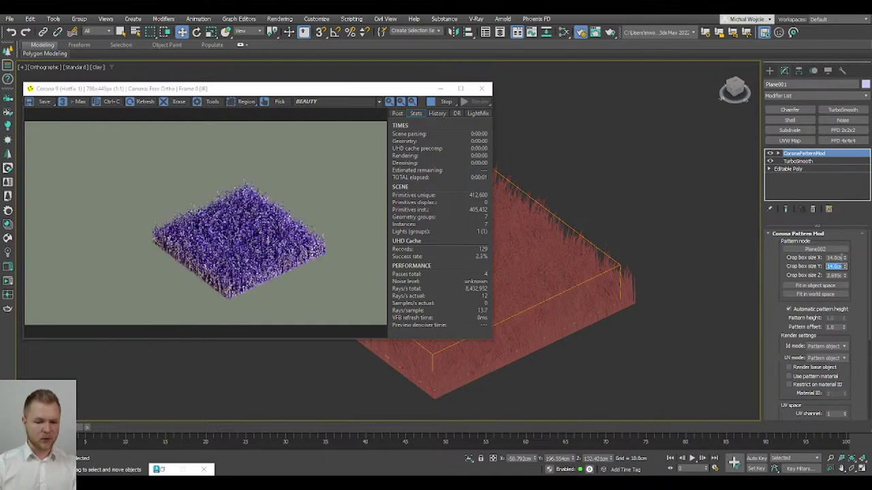
{"action": "scroll", "coordinate": [631, 318], "scroll_direction": "down", "scroll_amount": 5}
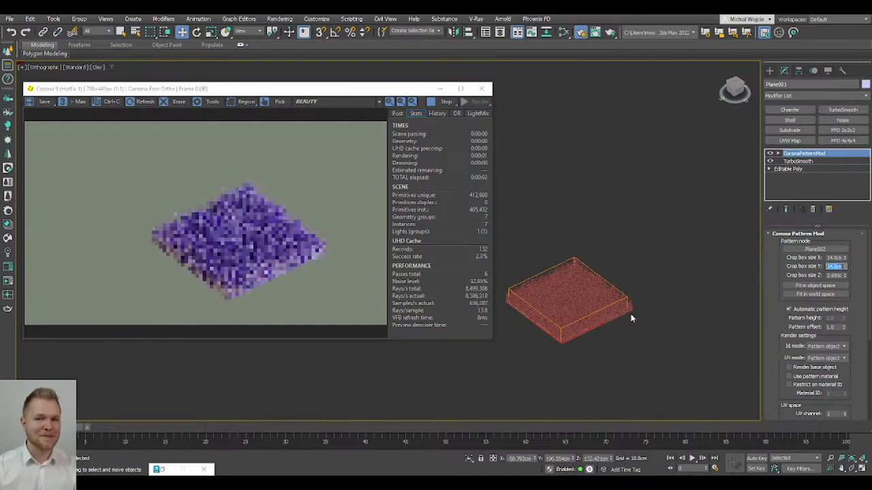
Step: Inspect the thatched roof with its cropped pattern in the interactive render, both up close and as a whole
{"action": "scroll", "coordinate": [630, 318], "scroll_direction": "down", "scroll_amount": 6}
{"action": "middle_click_drag", "start_coordinate": [628, 177], "coordinate": [641, 315]}
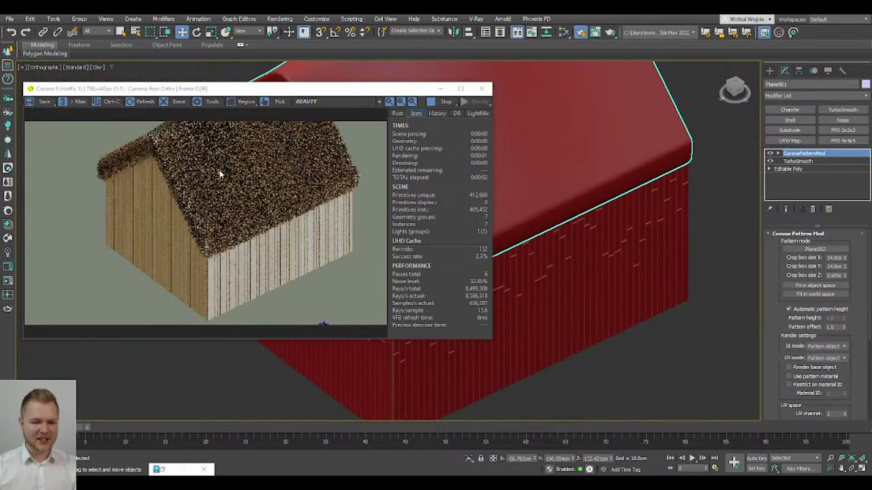
{"action": "middle_click_drag", "start_coordinate": [561, 203], "coordinate": [583, 277]}
{"action": "middle_click_drag", "start_coordinate": [583, 278], "coordinate": [581, 260], "text": "alt"}
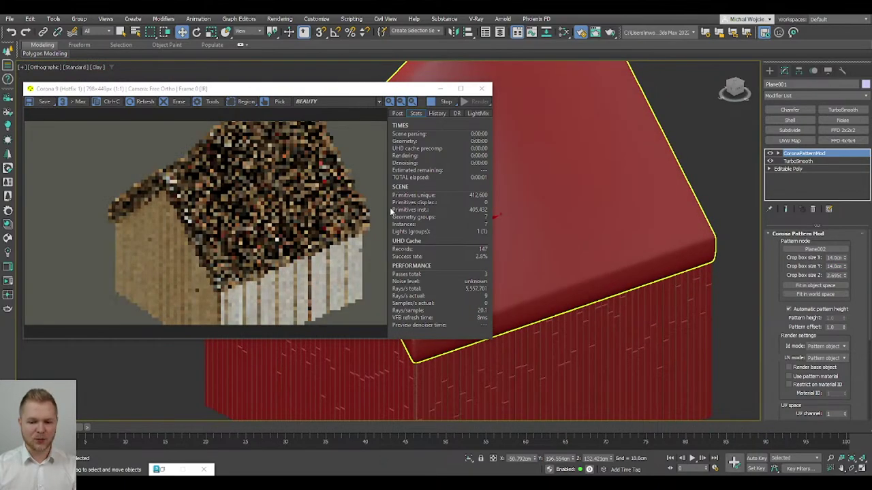
{"action": "scroll", "coordinate": [238, 212], "scroll_direction": "up", "scroll_amount": 1}
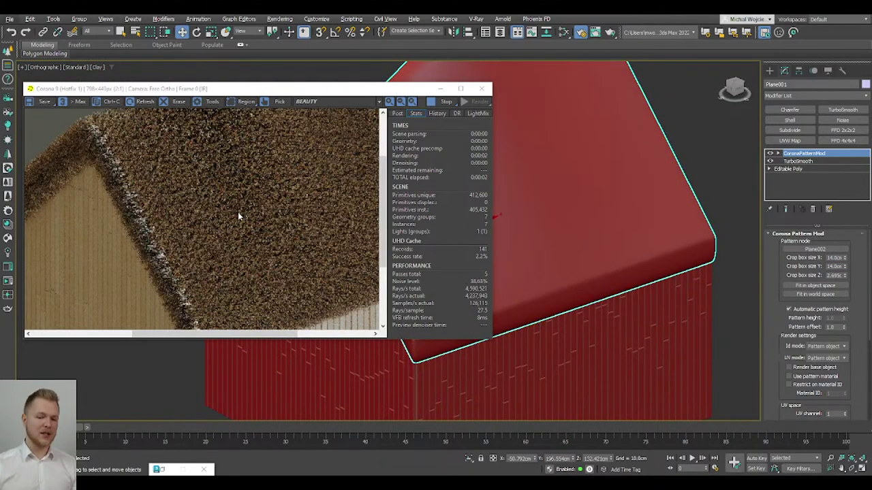
{"action": "scroll", "coordinate": [232, 220], "scroll_direction": "down", "scroll_amount": 1}
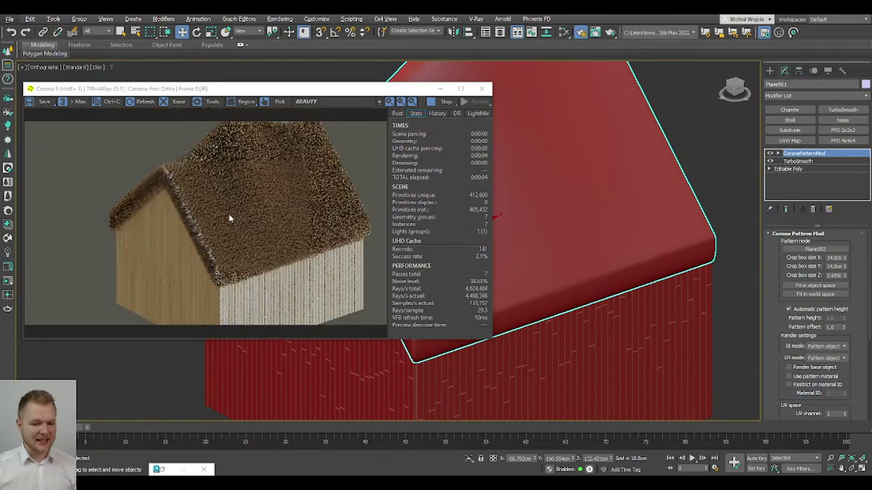
{"action": "middle_click_drag", "start_coordinate": [544, 147], "coordinate": [590, 186], "text": "alt"}
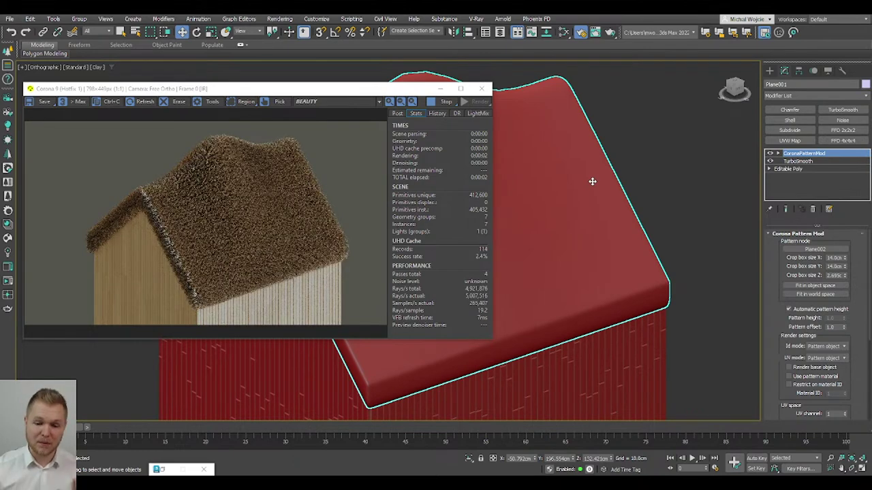
Step: Set the roof pattern's random offset upper limit to 1 in both U and V under UVW Randomization
{"action": "left_click_drag", "start_coordinate": [779, 365], "coordinate": [781, 189]}
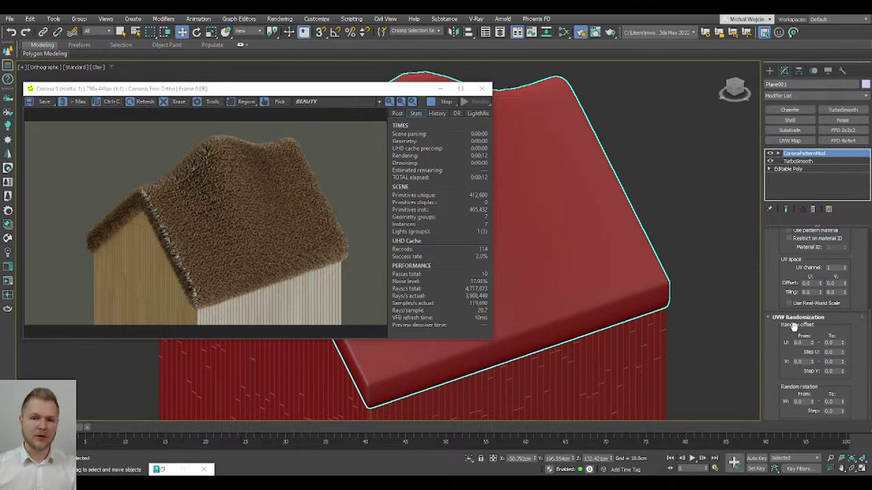
{"action": "left_click", "coordinate": [834, 343]}
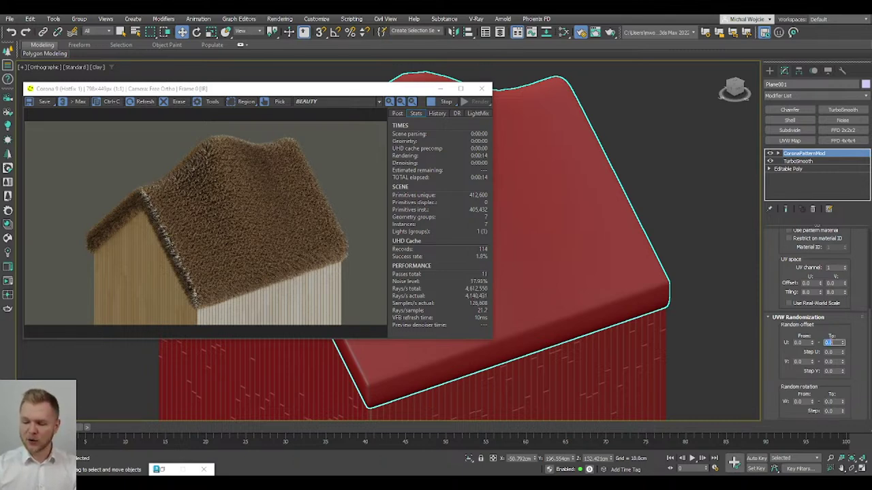
{"action": "key", "text": "Return"}
{"action": "double_click", "coordinate": [832, 363]}
{"action": "type", "text": "1"}
{"action": "key", "text": "Return"}
Step: Set the upper limit of the roof pattern's random W rotation to 360
{"action": "double_click", "coordinate": [829, 402]}
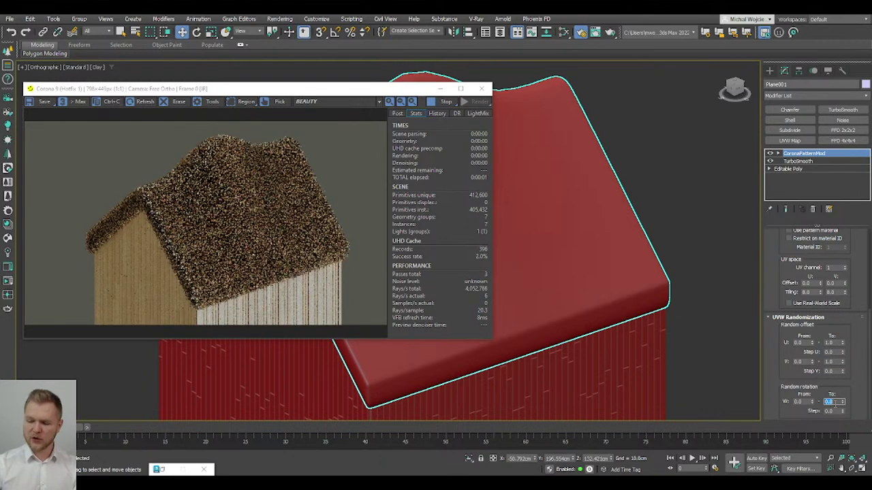
{"action": "type", "text": "3"}
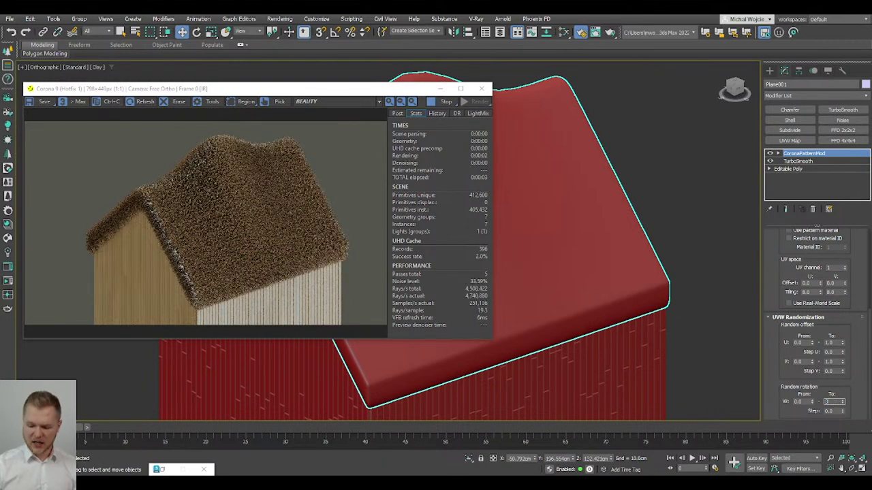
{"action": "key", "text": "Return"}
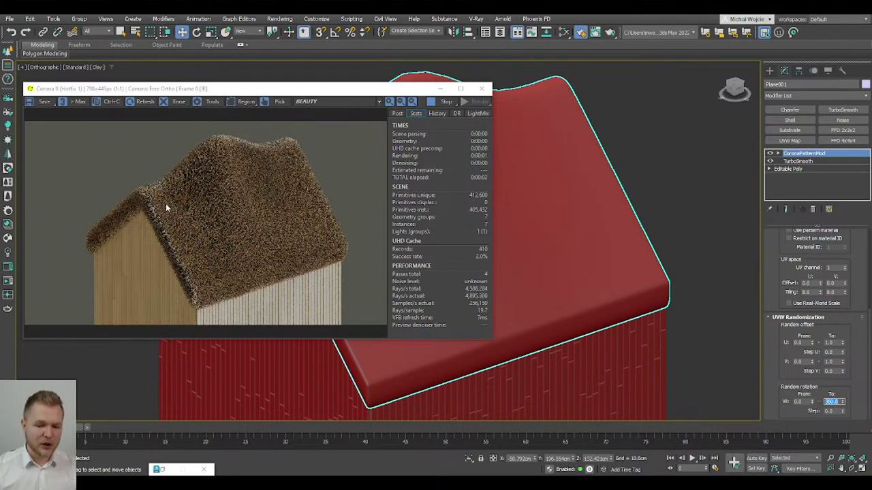
Step: Examine the randomized thatch in the interactive render from several sides of the house, up close and as a whole
{"action": "scroll", "coordinate": [157, 202], "scroll_direction": "up", "scroll_amount": 2}
{"action": "scroll", "coordinate": [225, 222], "scroll_direction": "down", "scroll_amount": 2}
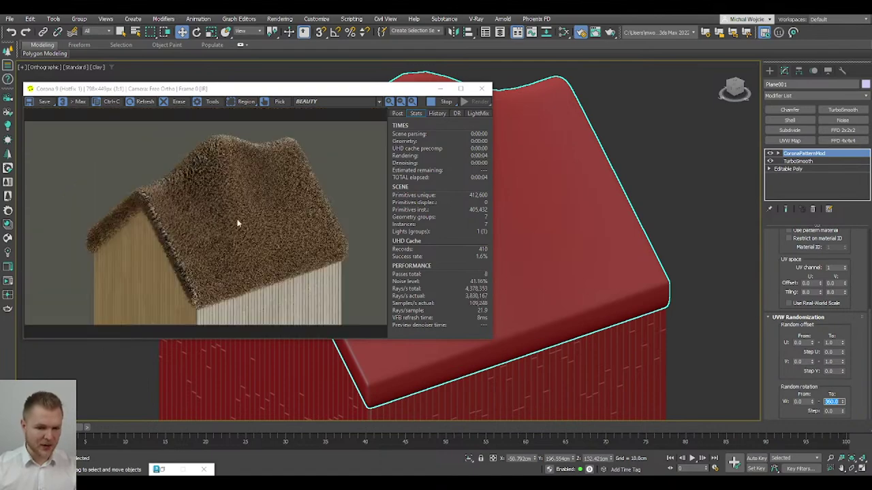
{"action": "middle_click_drag", "start_coordinate": [748, 272], "coordinate": [572, 254], "text": "alt"}
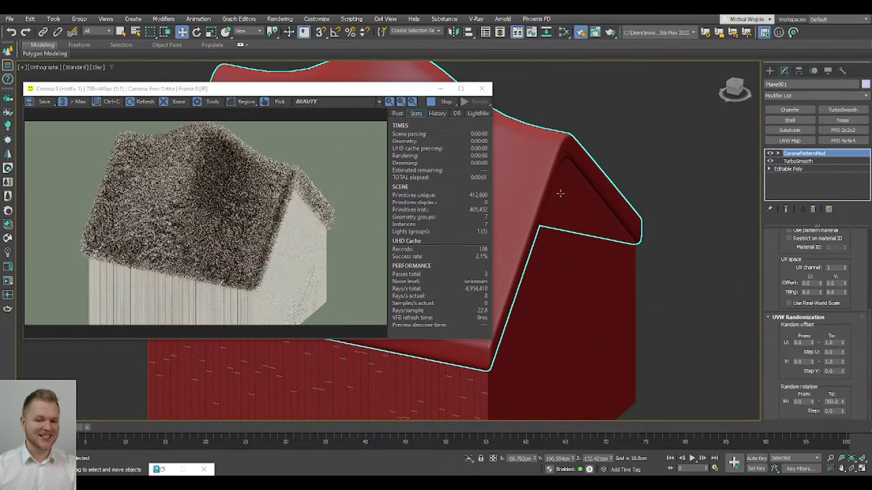
{"action": "middle_click_drag", "start_coordinate": [574, 171], "coordinate": [607, 197], "text": "alt"}
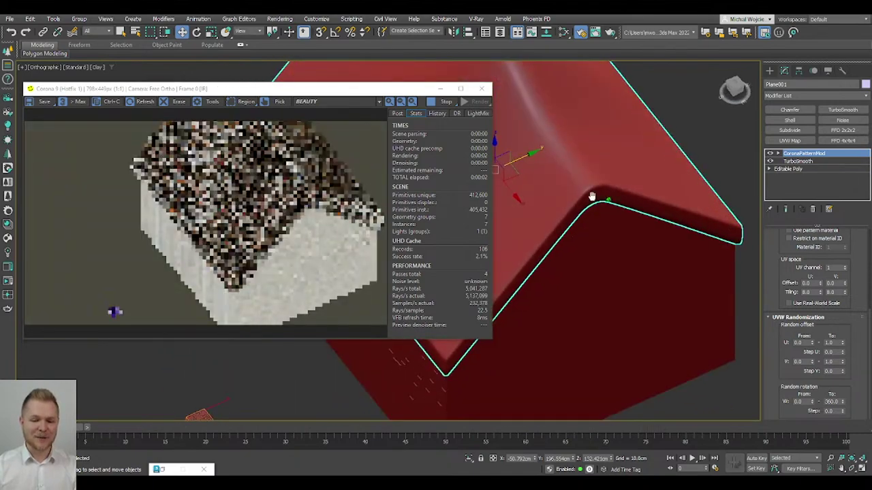
{"action": "scroll", "coordinate": [607, 196], "scroll_direction": "up", "scroll_amount": 4}
{"action": "middle_click_drag", "start_coordinate": [680, 175], "coordinate": [388, 185]}
{"action": "middle_click_drag", "start_coordinate": [550, 179], "coordinate": [612, 241], "text": "alt"}
{"action": "middle_click_drag", "start_coordinate": [683, 256], "coordinate": [718, 319]}
{"action": "middle_click_drag", "start_coordinate": [588, 257], "coordinate": [577, 228], "text": "alt"}
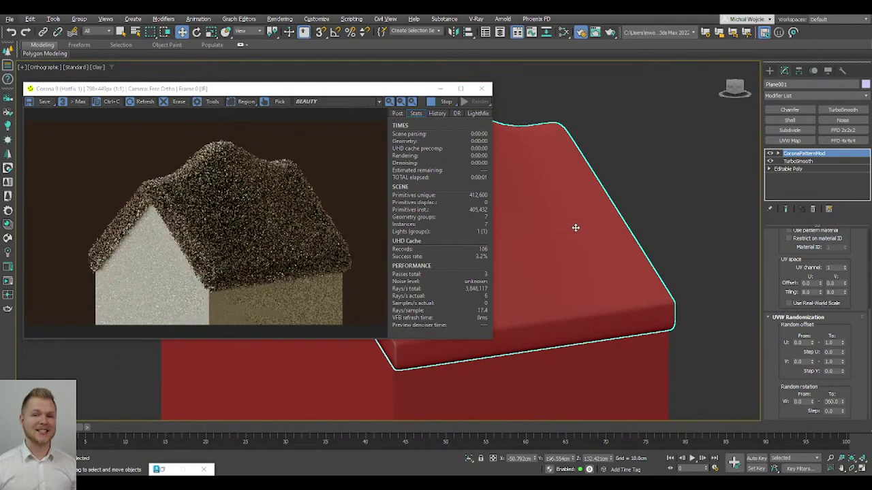
{"action": "scroll", "coordinate": [258, 218], "scroll_direction": "up", "scroll_amount": 3}
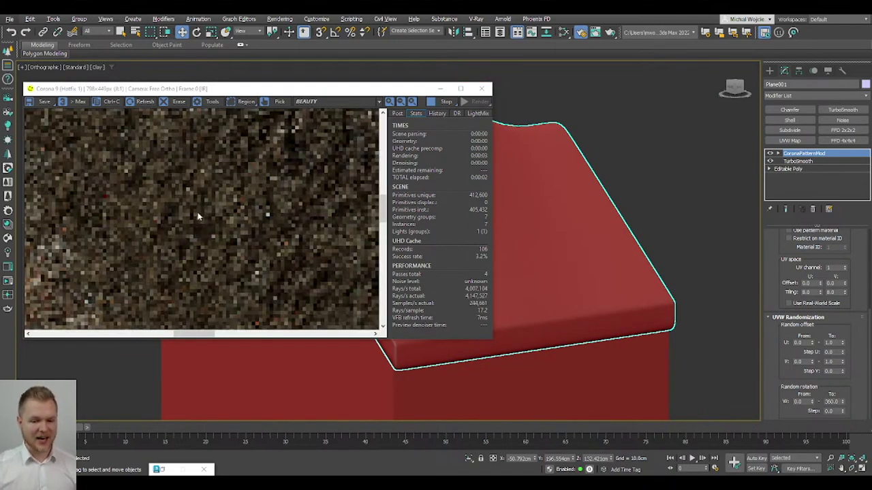
{"action": "scroll", "coordinate": [197, 217], "scroll_direction": "down", "scroll_amount": 2}
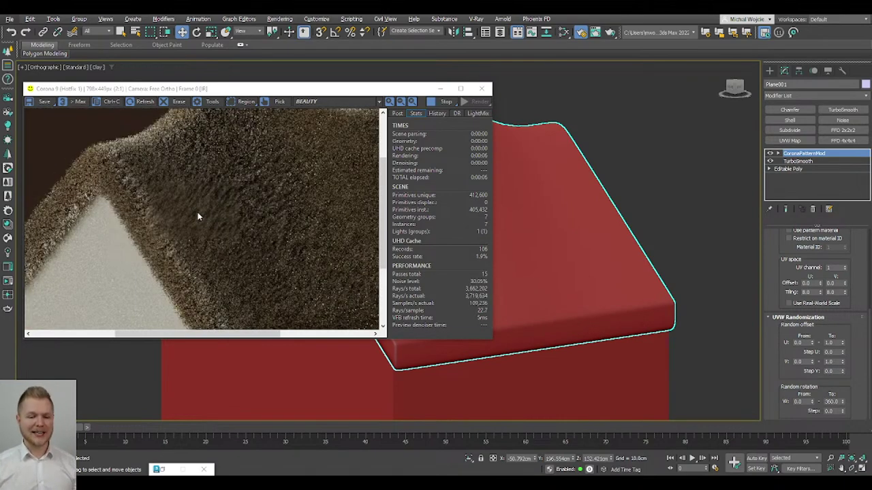
{"action": "scroll", "coordinate": [198, 217], "scroll_direction": "down", "scroll_amount": 1}
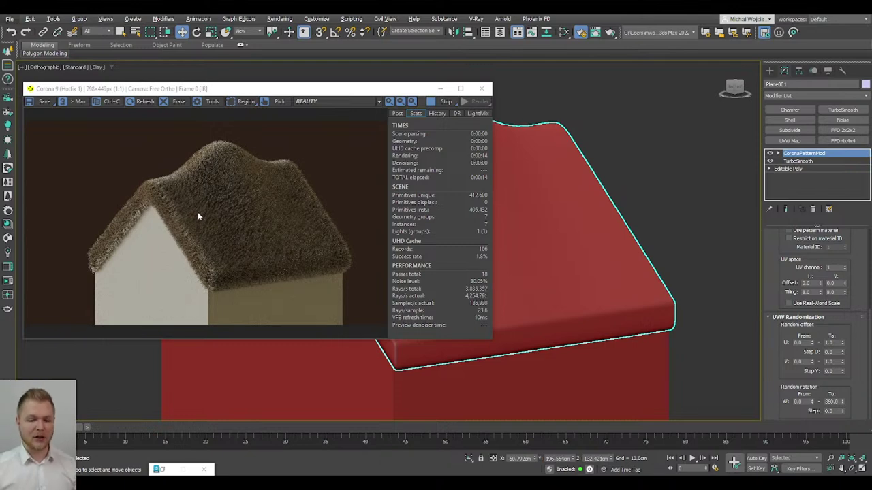
Step: Stop the interactive render and close the render window
{"action": "left_click", "coordinate": [446, 102]}
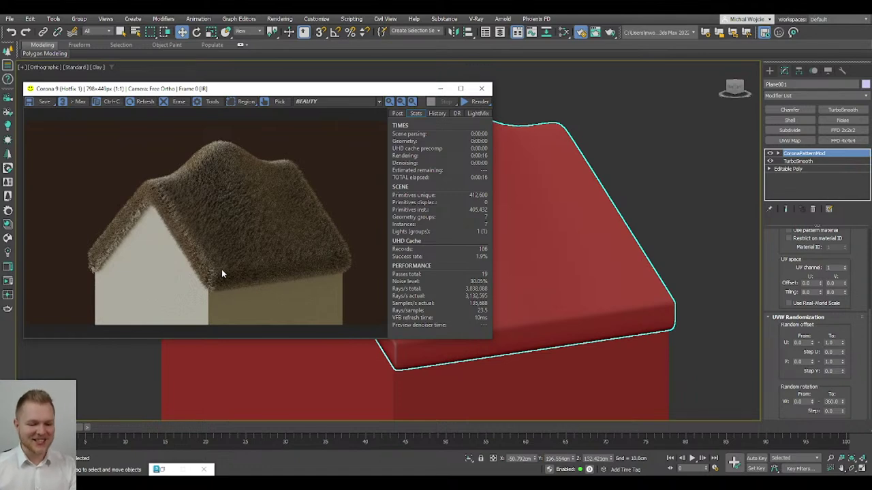
{"action": "left_click", "coordinate": [483, 88]}
{"action": "scroll", "coordinate": [499, 145], "scroll_direction": "down", "scroll_amount": 5}
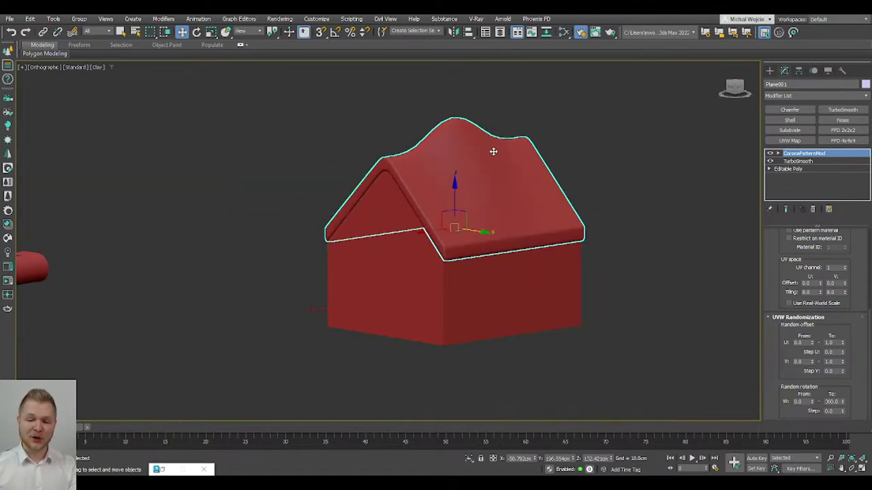
Step: Review the roof pattern's render settings, checking the available options for Id mode and UV mode
{"action": "left_click_drag", "start_coordinate": [775, 315], "coordinate": [765, 355]}
{"action": "scroll", "coordinate": [774, 244], "scroll_direction": "down", "scroll_amount": 3}
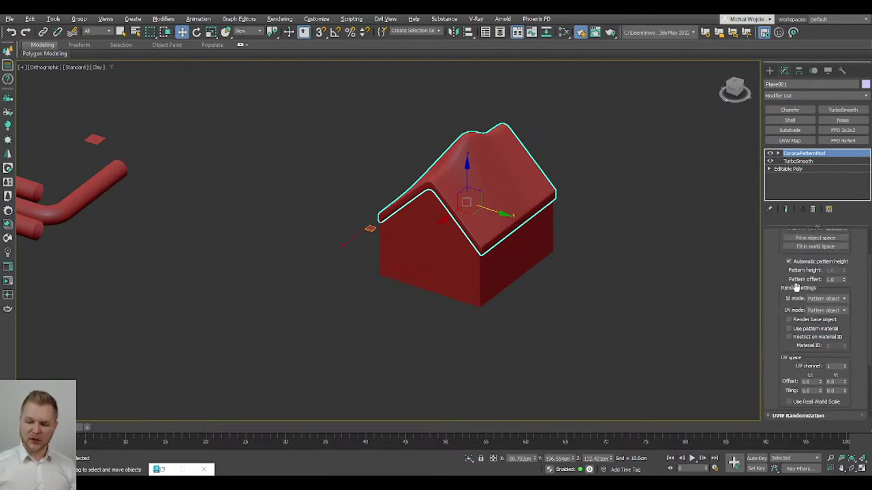
{"action": "scroll", "coordinate": [797, 288], "scroll_direction": "down", "scroll_amount": 1}
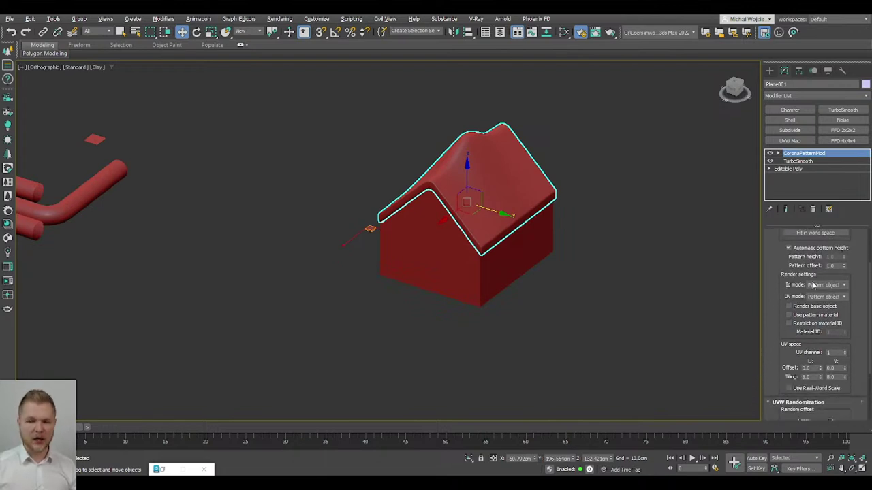
{"action": "mouse_move", "coordinate": [814, 285]}
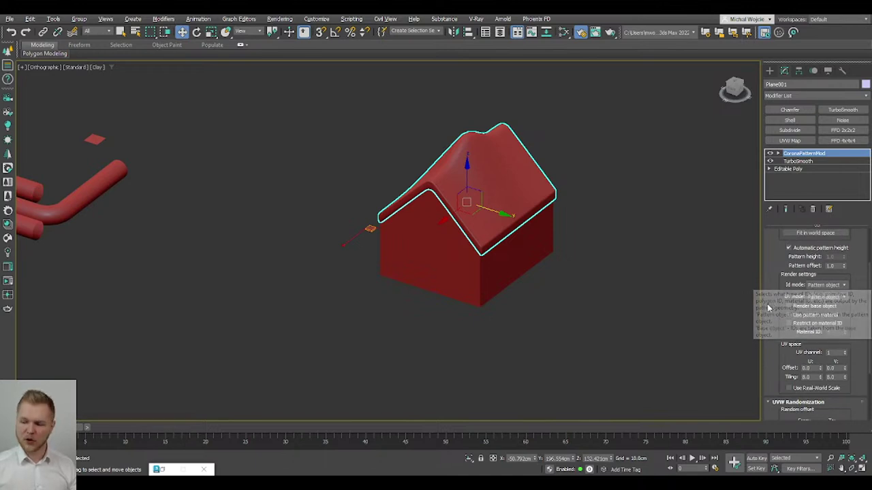
{"action": "scroll", "coordinate": [803, 282], "scroll_direction": "down", "scroll_amount": 1}
{"action": "left_click", "coordinate": [834, 268]}
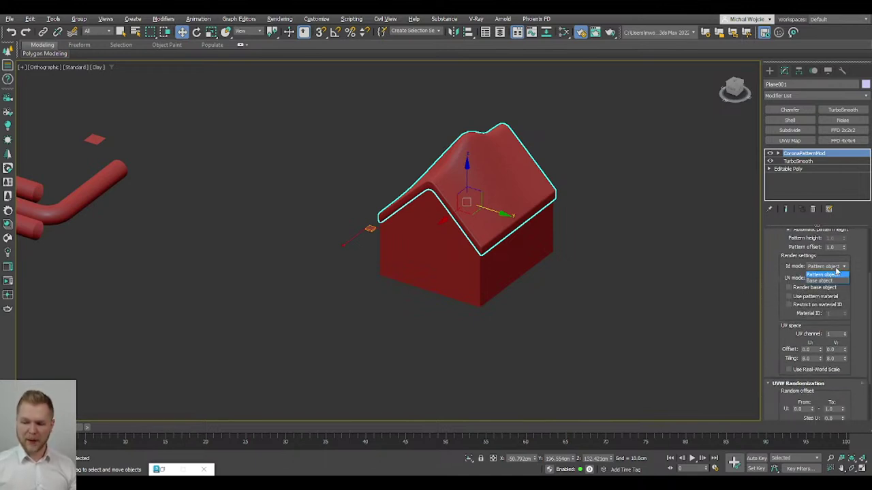
{"action": "left_click", "coordinate": [772, 301]}
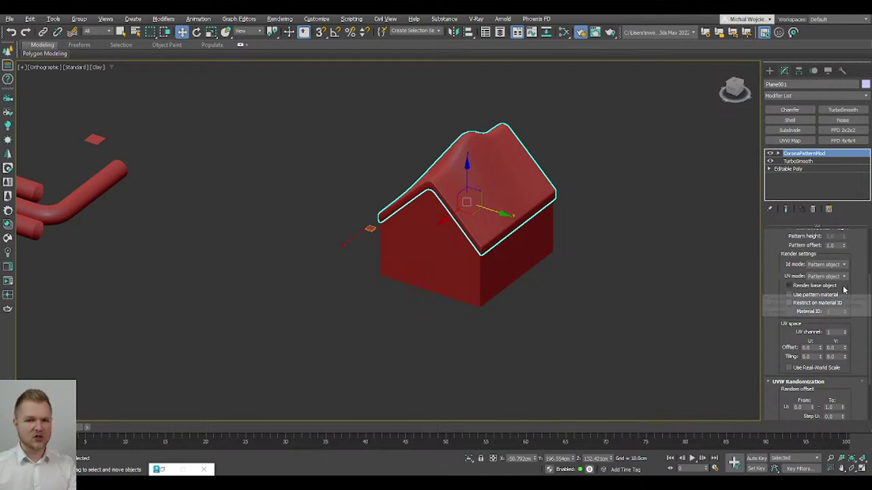
{"action": "left_click", "coordinate": [826, 276]}
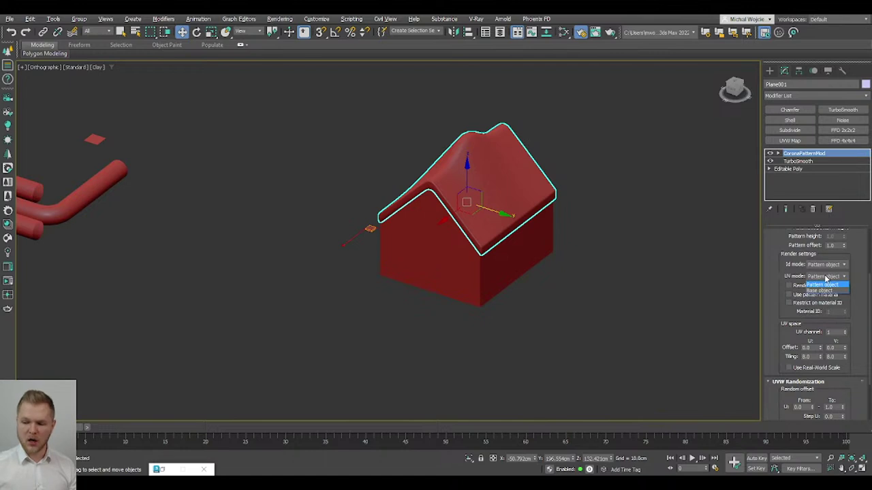
{"action": "left_click", "coordinate": [785, 277]}
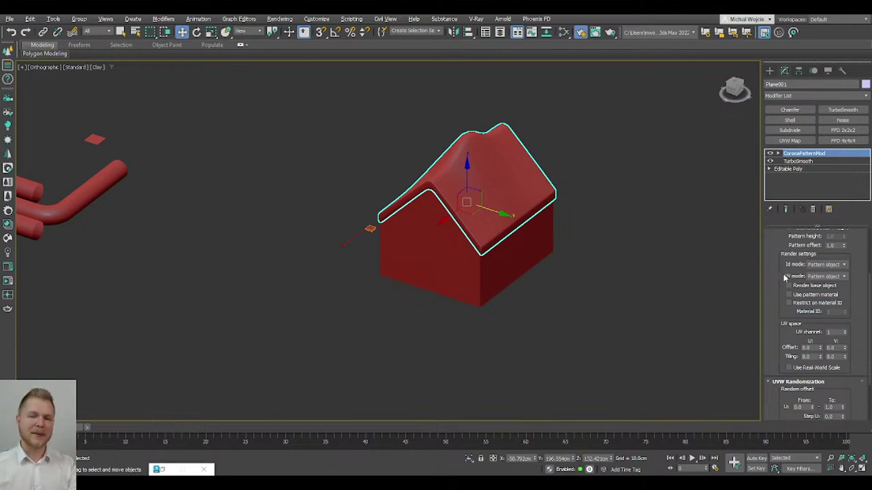
Step: Look over the house from another side and examine the bent pipes standing beside it
{"action": "scroll", "coordinate": [574, 239], "scroll_direction": "up", "scroll_amount": 2}
{"action": "scroll", "coordinate": [430, 156], "scroll_direction": "up", "scroll_amount": 3}
{"action": "middle_click_drag", "start_coordinate": [430, 156], "coordinate": [473, 271]}
{"action": "scroll", "coordinate": [459, 242], "scroll_direction": "down", "scroll_amount": 3}
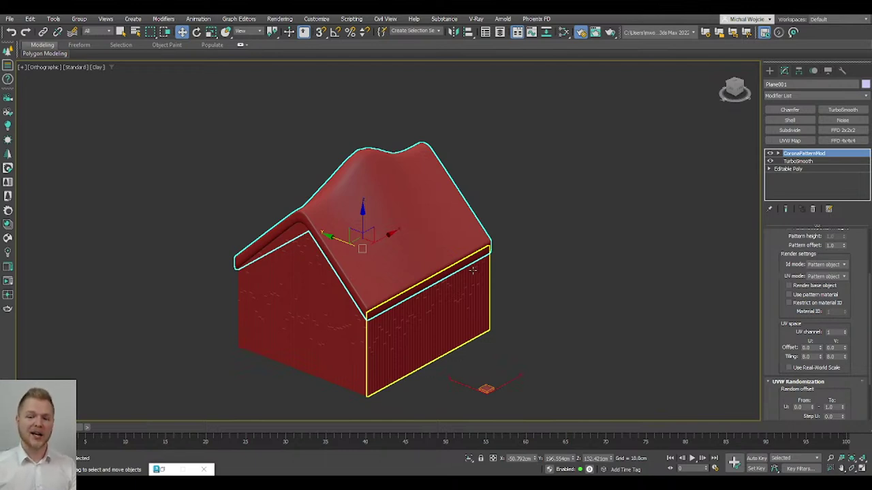
{"action": "scroll", "coordinate": [456, 241], "scroll_direction": "down", "scroll_amount": 2}
{"action": "middle_click_drag", "start_coordinate": [575, 320], "coordinate": [508, 280]}
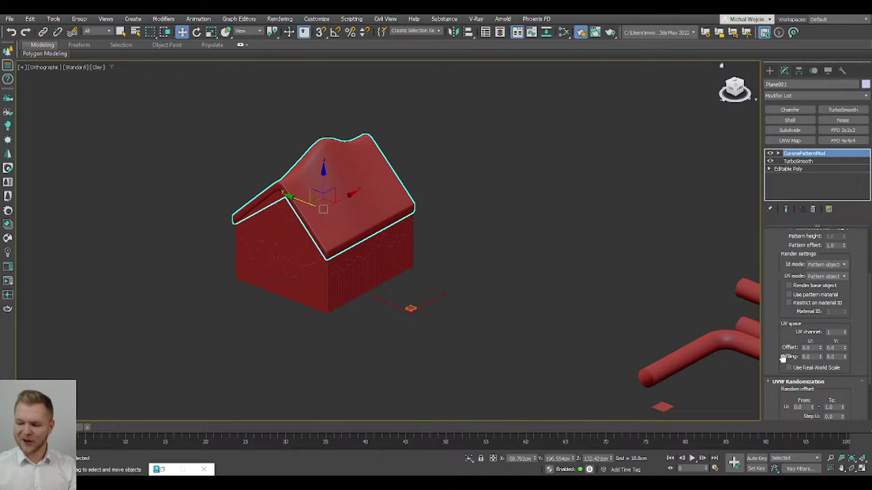
{"action": "scroll", "coordinate": [783, 359], "scroll_direction": "down", "scroll_amount": 3}
{"action": "middle_click_drag", "start_coordinate": [588, 311], "coordinate": [333, 127], "text": "alt"}
{"action": "left_click", "coordinate": [506, 161]}
{"action": "scroll", "coordinate": [506, 161], "scroll_direction": "up", "scroll_amount": 10}
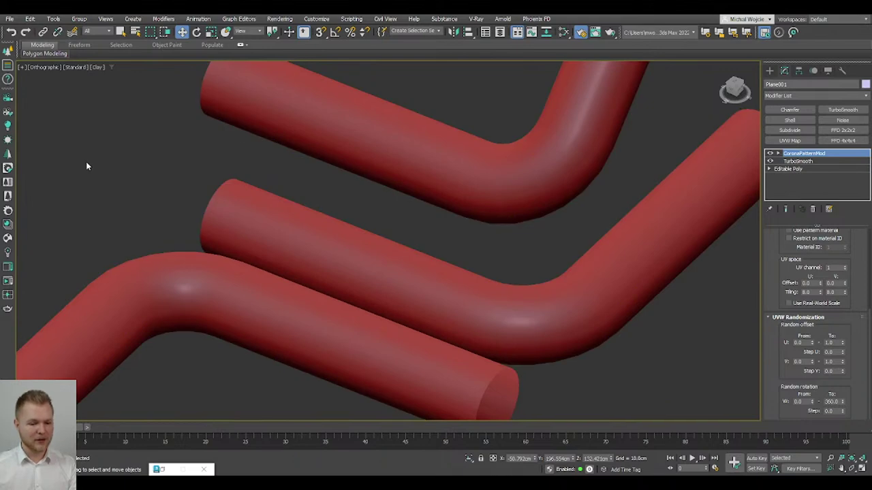
Step: Turn off the roof's Corona Pattern modifier and start an interactive render of the bent pipes and small plane
{"action": "scroll", "coordinate": [86, 165], "scroll_direction": "down", "scroll_amount": 5}
{"action": "middle_click_drag", "start_coordinate": [295, 250], "coordinate": [414, 240]}
{"action": "mouse_move", "coordinate": [386, 280]}
{"action": "middle_mouse_down"}
{"action": "mouse_move", "coordinate": [397, 292]}
{"action": "mouse_move", "coordinate": [371, 276]}
{"action": "middle_mouse_up"}
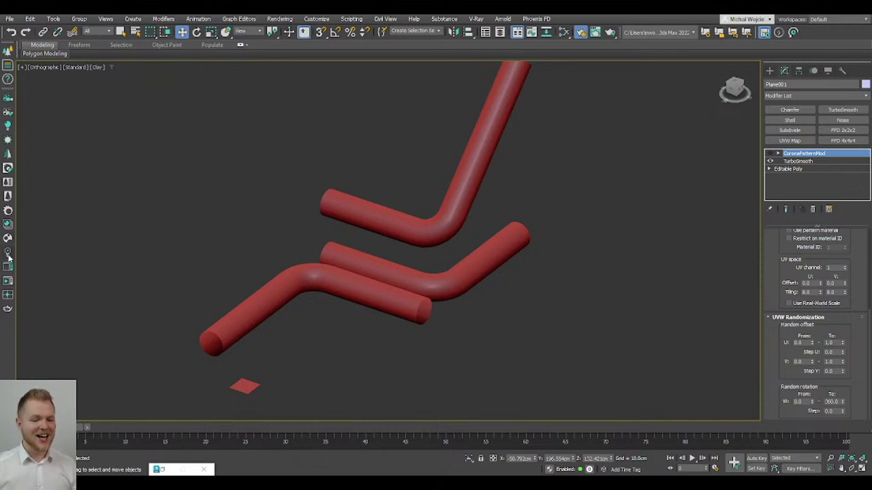
{"action": "left_click", "coordinate": [8, 280]}
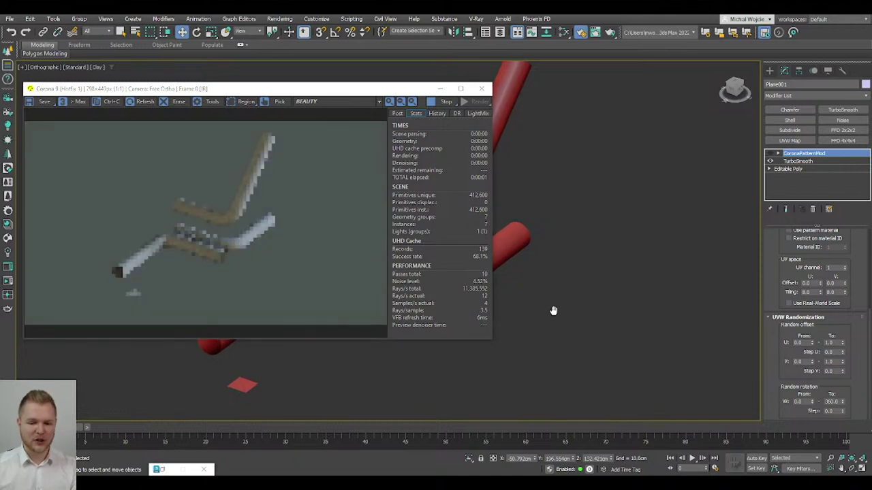
{"action": "scroll", "coordinate": [618, 307], "scroll_direction": "up", "scroll_amount": 5}
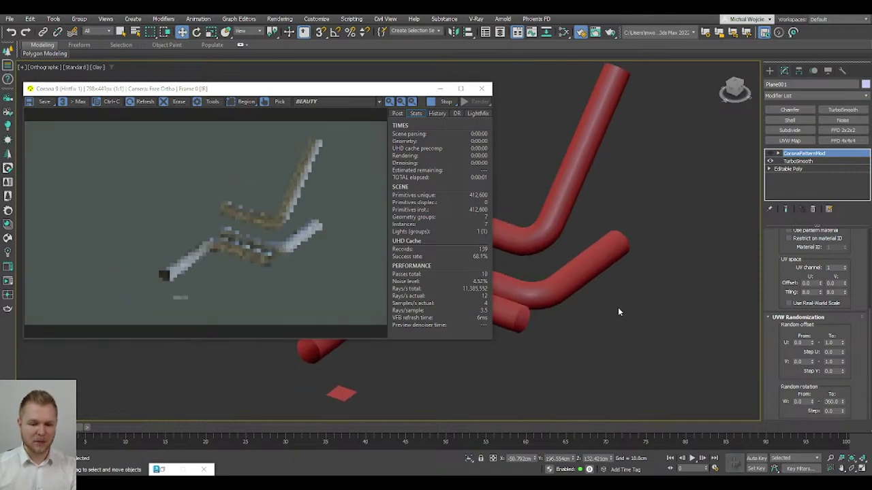
Step: Bring up the standard primitives for object creation, and stop and close the interactive render of the pipes
{"action": "left_click", "coordinate": [769, 70]}
{"action": "middle_click_drag", "start_coordinate": [630, 239], "coordinate": [689, 195]}
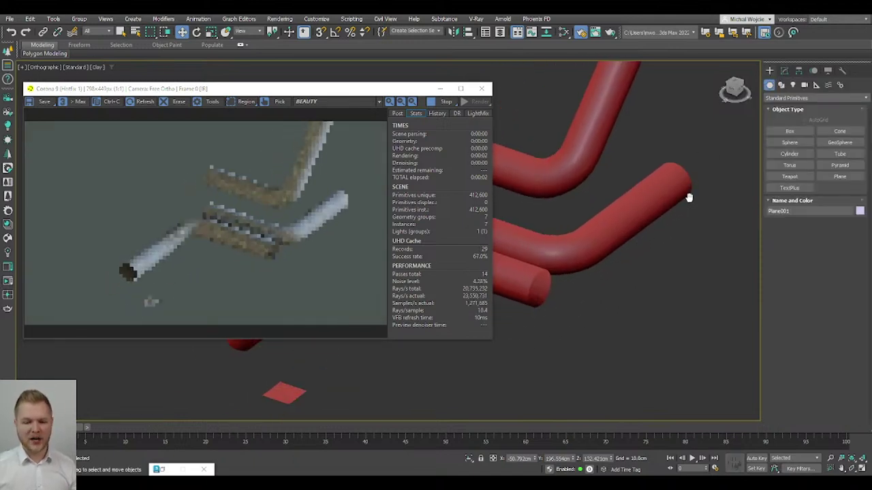
{"action": "left_click", "coordinate": [441, 100]}
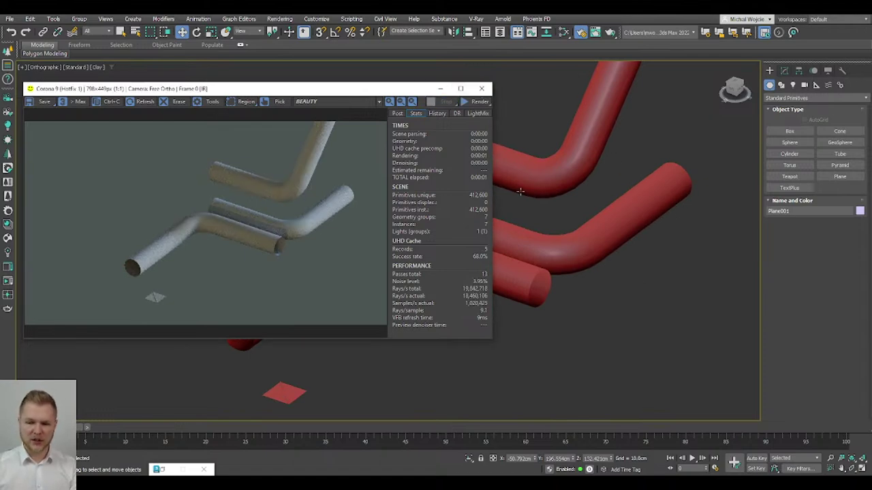
{"action": "left_click", "coordinate": [482, 89]}
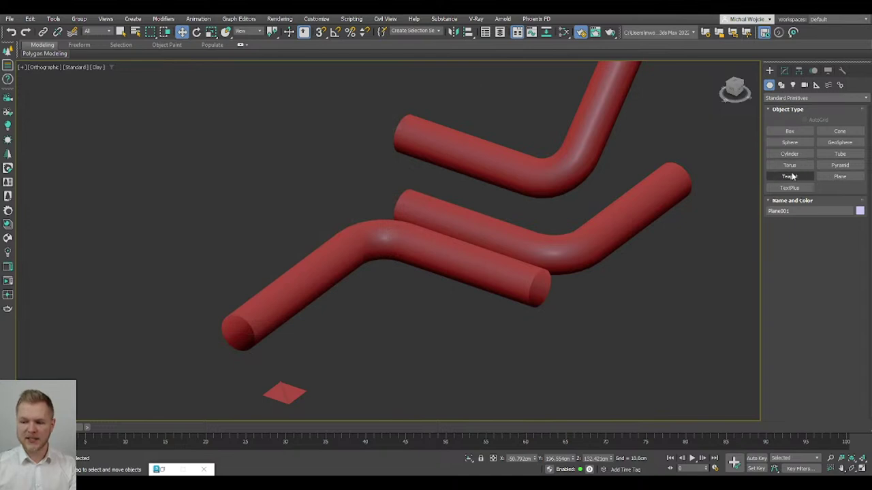
Step: Create a standard cylinder between the pipes and the small plane, about 20.6 cm in radius and 234.6 cm tall
{"action": "left_click", "coordinate": [790, 98]}
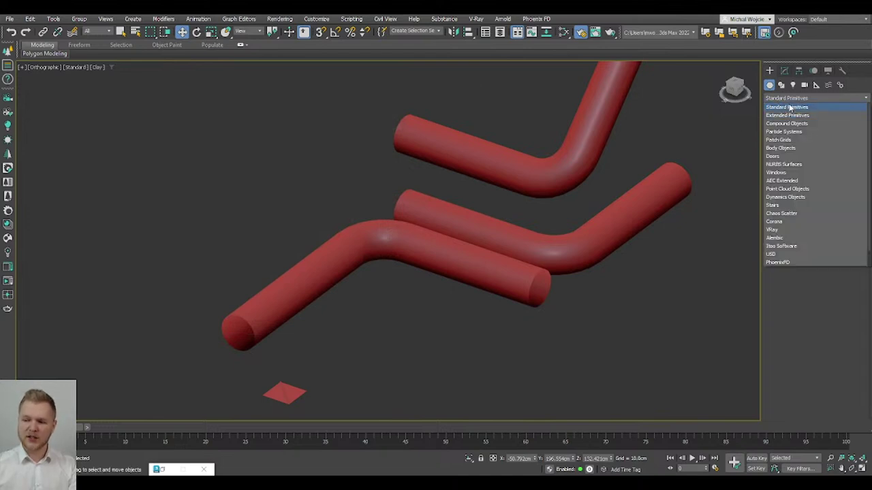
{"action": "left_click", "coordinate": [790, 107]}
{"action": "left_click", "coordinate": [789, 154]}
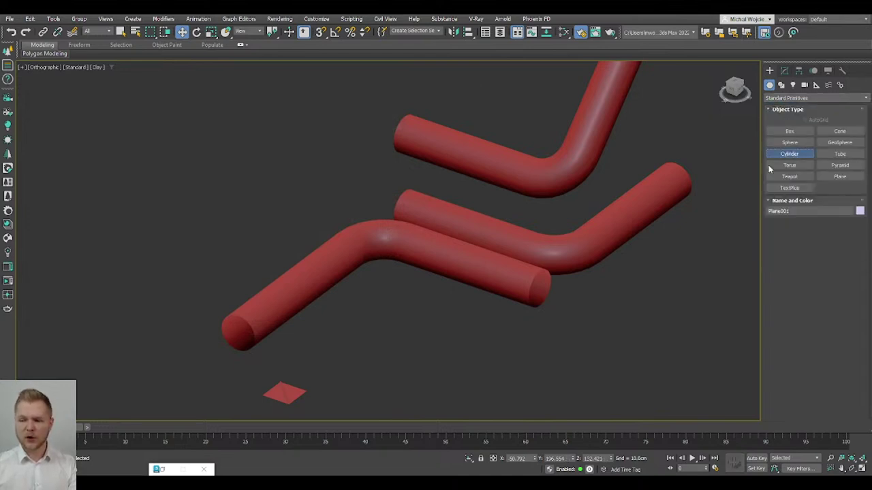
{"action": "left_click_drag", "start_coordinate": [396, 376], "coordinate": [417, 377]}
{"action": "left_click", "coordinate": [409, 133]}
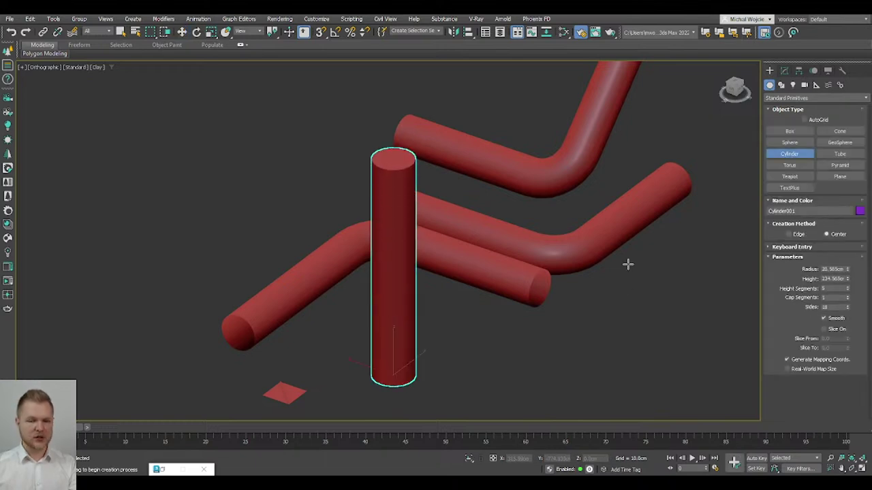
Step: Draw a helix spline beside the cylinder, with a base radius of about 17.9 cm and a height of about 170 cm
{"action": "left_click", "coordinate": [782, 84]}
{"action": "left_click", "coordinate": [790, 98]}
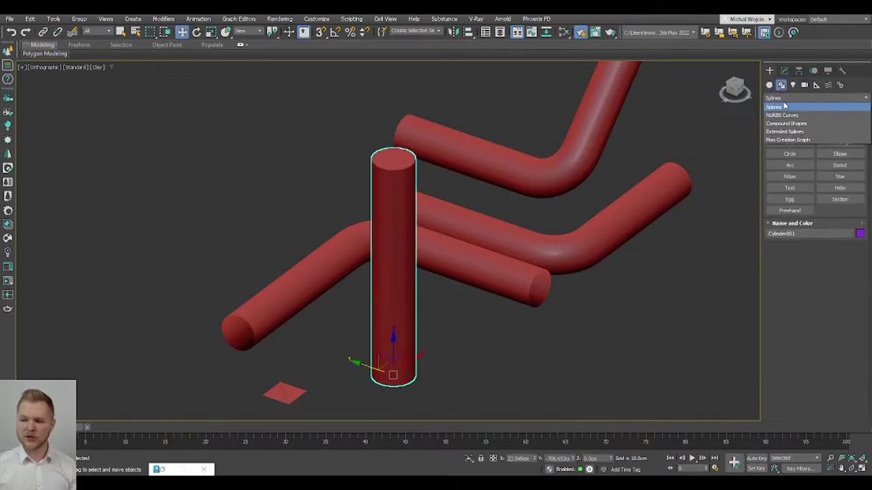
{"action": "left_click", "coordinate": [776, 108]}
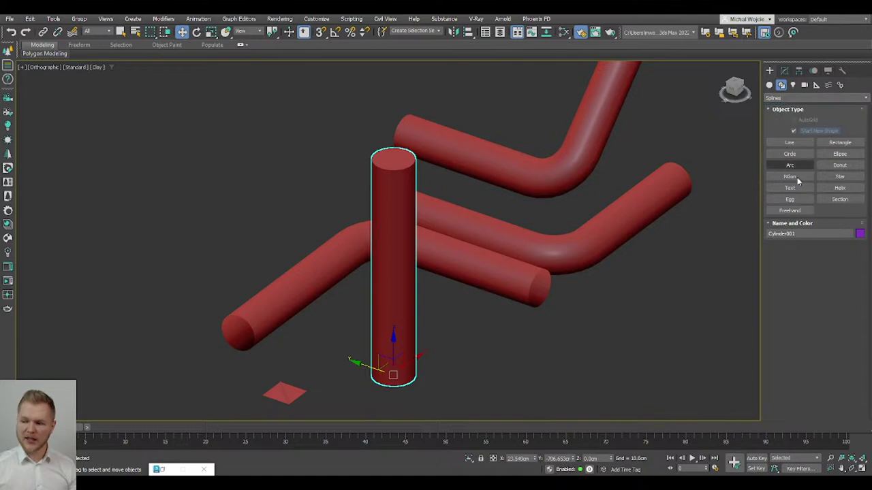
{"action": "left_click", "coordinate": [840, 188]}
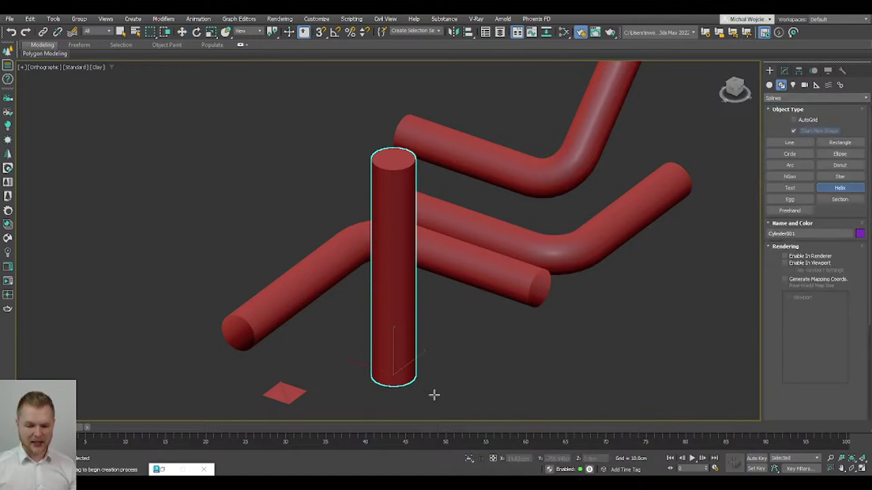
{"action": "left_click_drag", "start_coordinate": [433, 395], "coordinate": [450, 398]}
{"action": "left_click", "coordinate": [464, 218]}
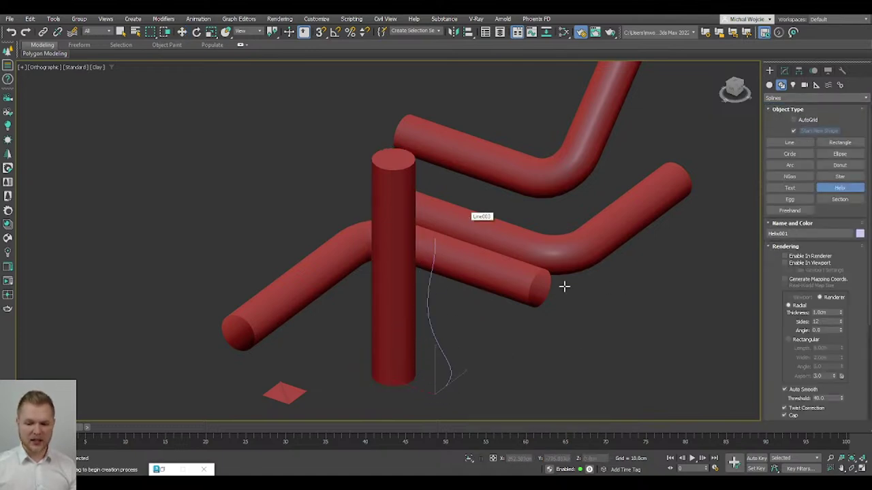
{"action": "left_click", "coordinate": [449, 285]}
Step: Set the helix's turns to 5.53 and end the helix creation
{"action": "left_click_drag", "start_coordinate": [800, 368], "coordinate": [772, 301]}
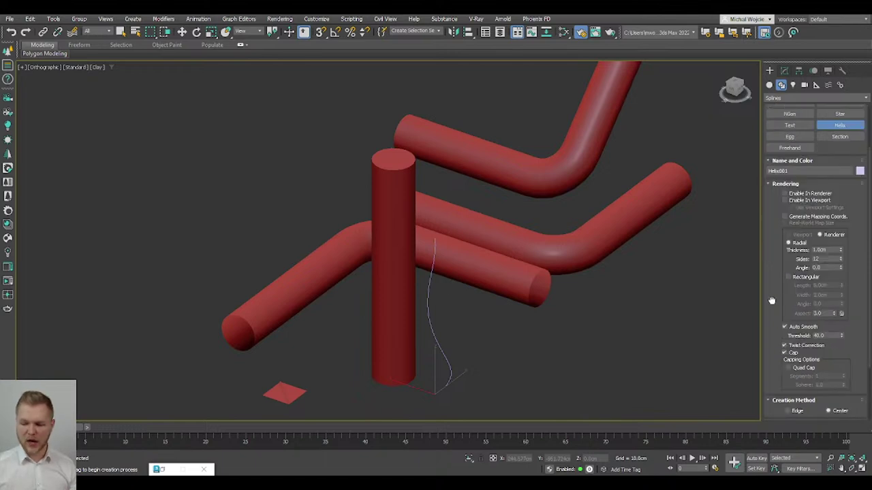
{"action": "scroll", "coordinate": [844, 378], "scroll_direction": "down", "scroll_amount": 3}
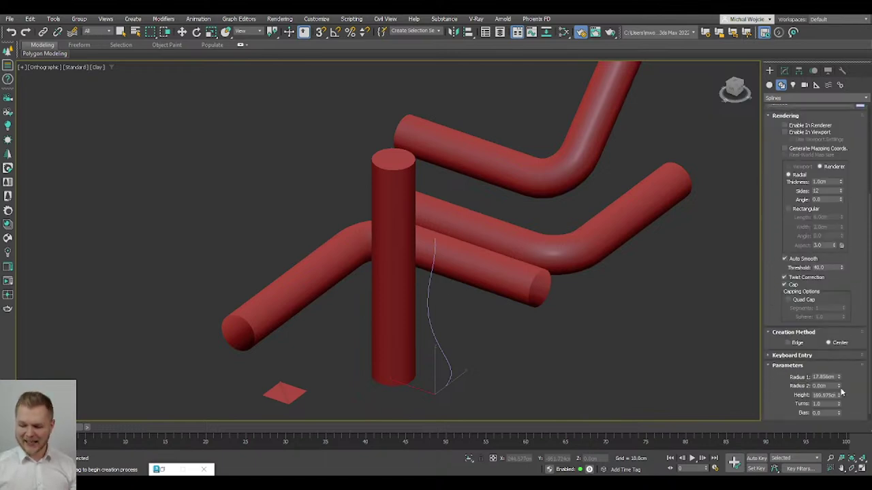
{"action": "left_click_drag", "start_coordinate": [839, 404], "coordinate": [839, 361]}
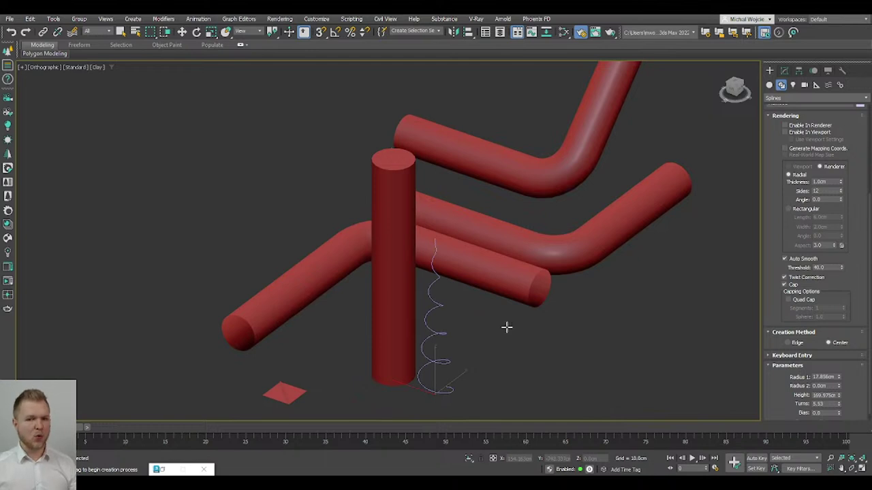
{"action": "key", "text": "w"}
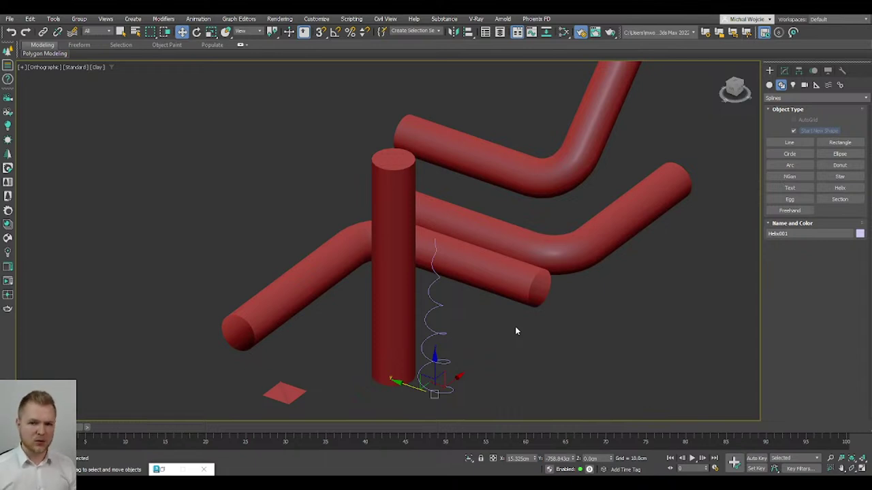
Step: Delete the helix and the upright cylinder from the scene
{"action": "key", "text": "Delete"}
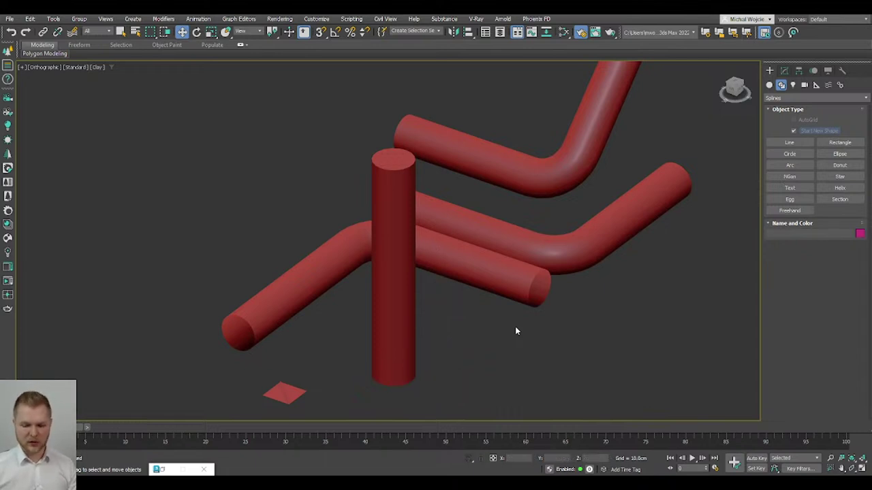
{"action": "left_click", "coordinate": [384, 339]}
{"action": "key", "text": "Delete"}
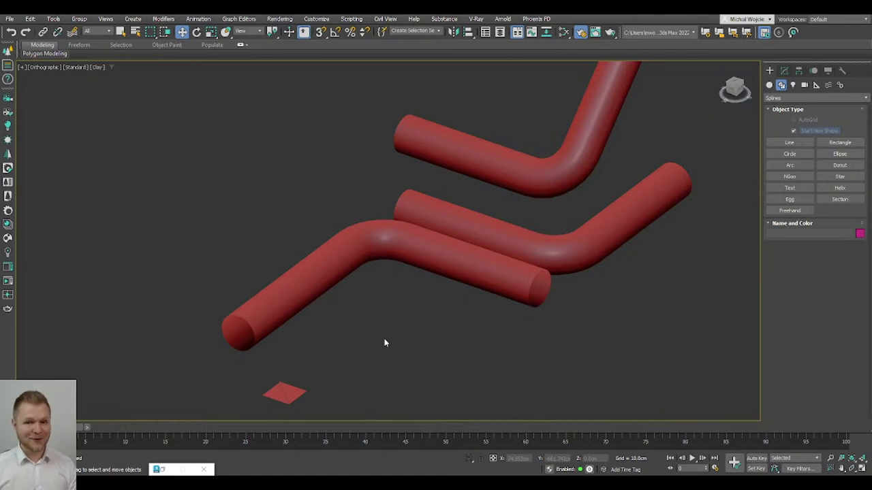
Step: Draw an open three-point line with one corner in front of the bent pipes
{"action": "left_click", "coordinate": [788, 142]}
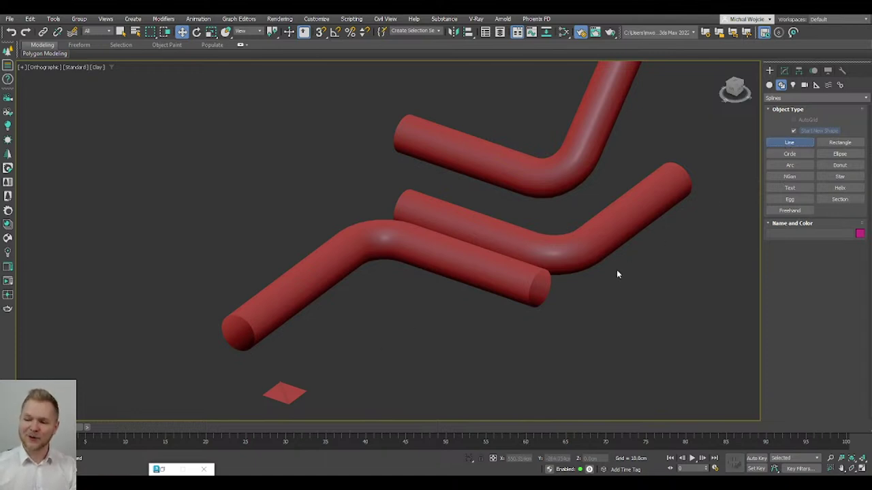
{"action": "middle_click_drag", "start_coordinate": [597, 276], "coordinate": [519, 241]}
{"action": "left_click", "coordinate": [280, 290]}
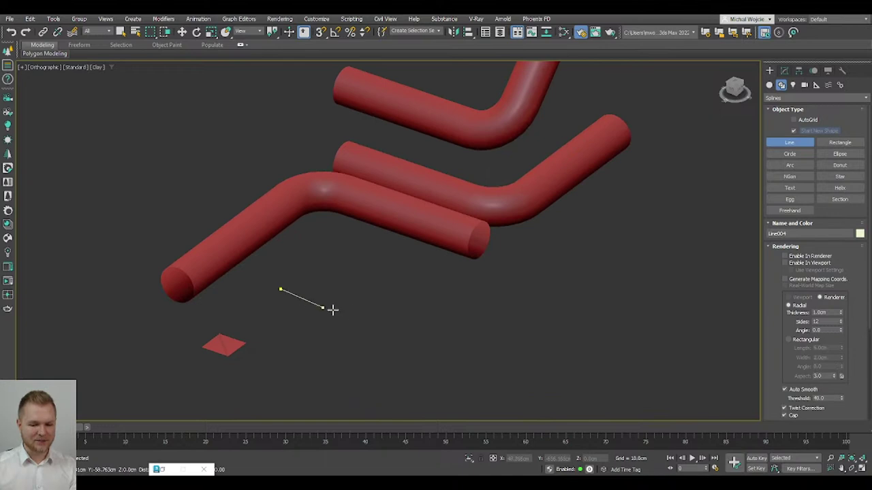
{"action": "left_click", "coordinate": [452, 347]}
{"action": "left_click", "coordinate": [594, 240]}
{"action": "right_click", "coordinate": [605, 240]}
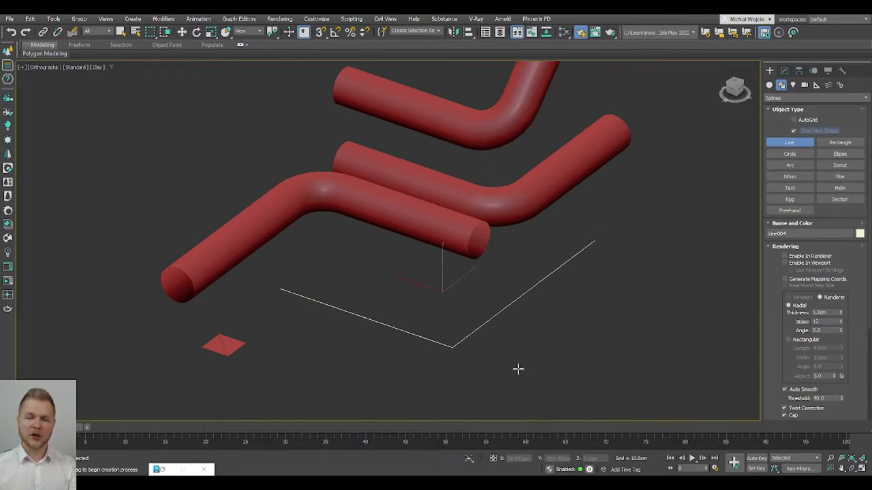
{"action": "key", "text": "w"}
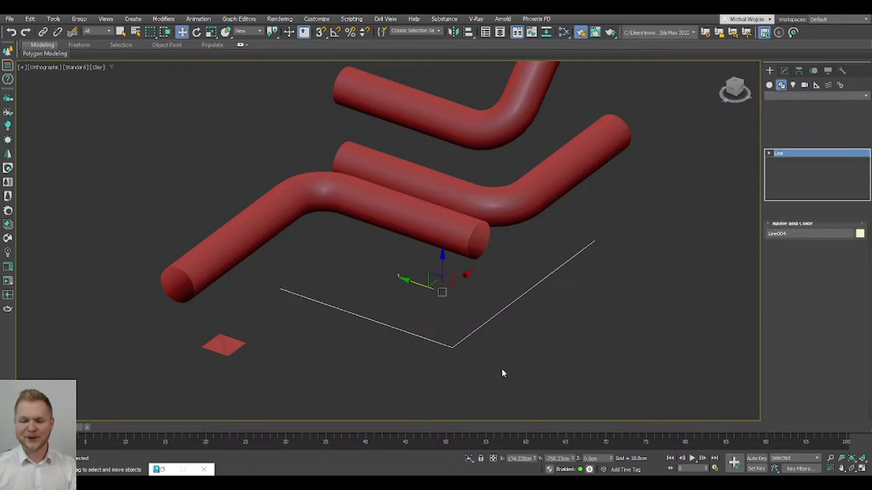
Step: Fillet the middle vertex of the new line into a rounded bend and leave vertex editing
{"action": "key", "text": "1"}
{"action": "left_click_drag", "start_coordinate": [408, 317], "coordinate": [487, 373]}
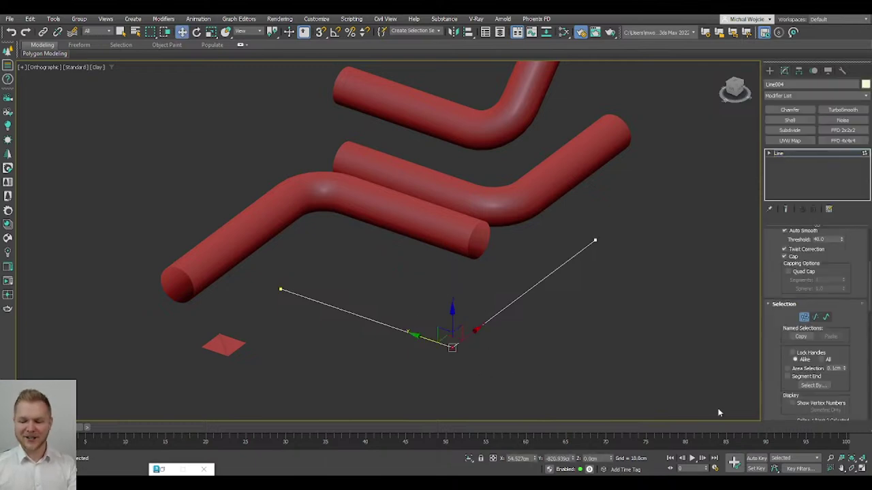
{"action": "scroll", "coordinate": [789, 386], "scroll_direction": "down", "scroll_amount": 5}
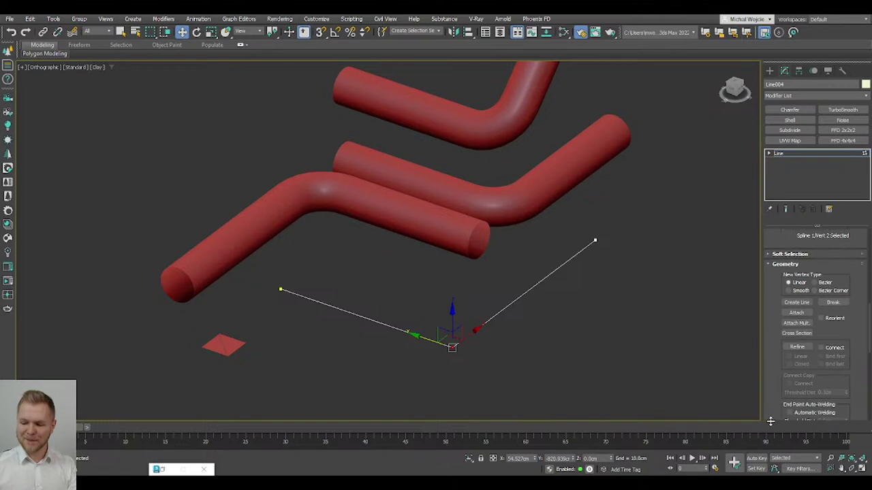
{"action": "scroll", "coordinate": [772, 340], "scroll_direction": "down", "scroll_amount": 5}
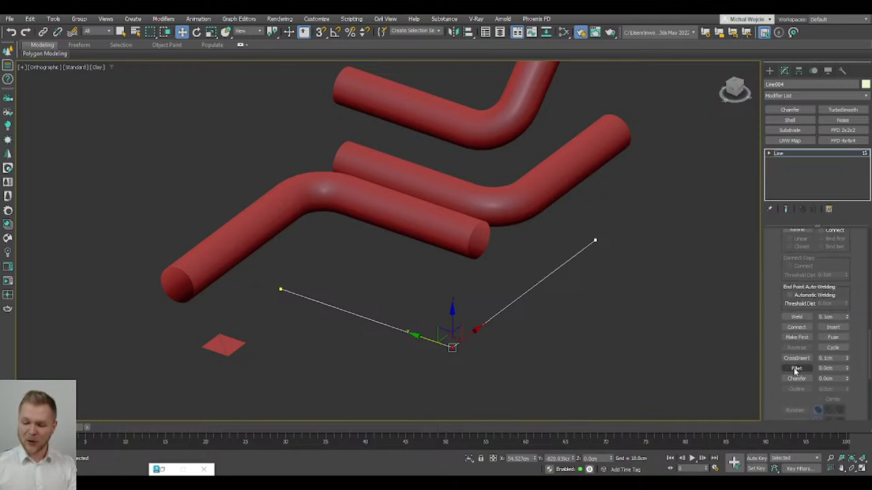
{"action": "left_click", "coordinate": [796, 368]}
{"action": "mouse_move", "coordinate": [453, 346]}
{"action": "left_mouse_down"}
{"action": "mouse_move", "coordinate": [460, 312]}
{"action": "mouse_move", "coordinate": [459, 334]}
{"action": "left_mouse_up"}
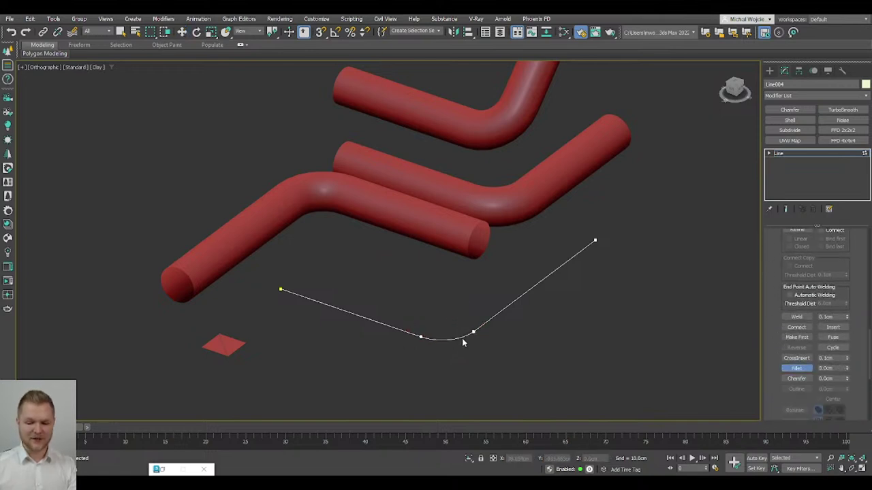
{"action": "right_click", "coordinate": [463, 336]}
{"action": "scroll", "coordinate": [773, 279], "scroll_direction": "up", "scroll_amount": 4}
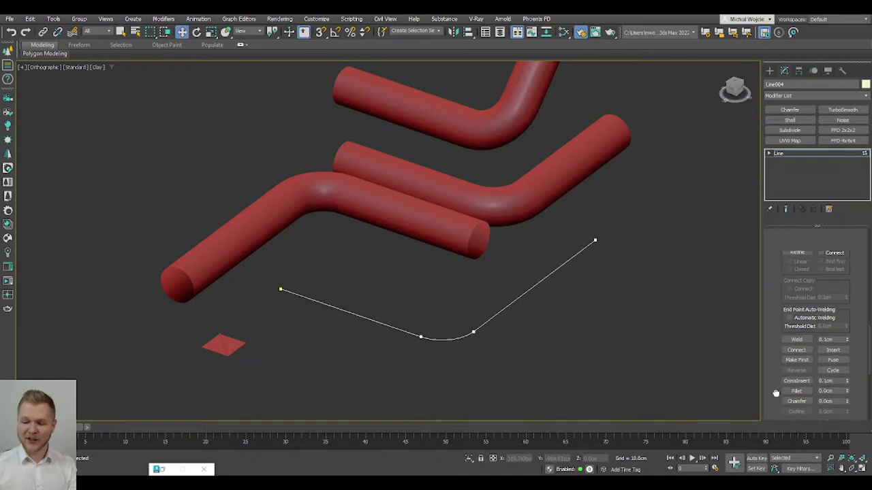
{"action": "scroll", "coordinate": [768, 244], "scroll_direction": "up", "scroll_amount": 5}
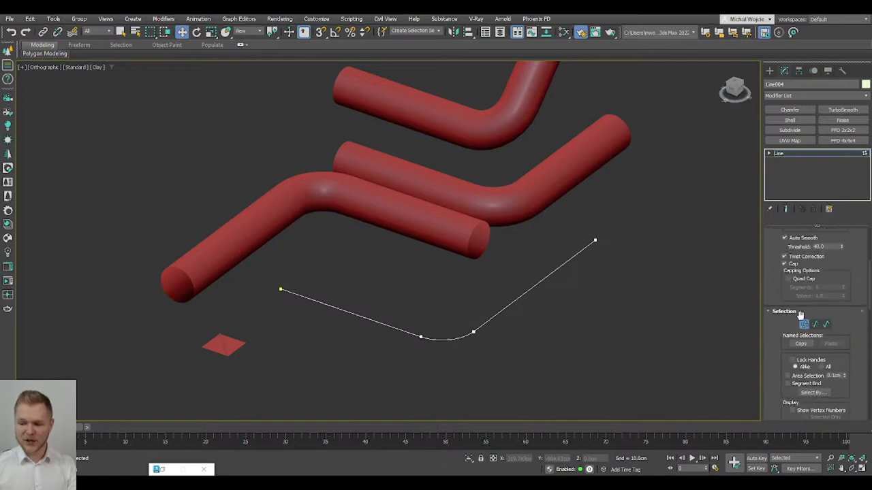
{"action": "left_click", "coordinate": [806, 325]}
Step: Enable the line in the renderer and viewport with a radial thickness of 22.8 cm
{"action": "scroll", "coordinate": [775, 289], "scroll_direction": "up", "scroll_amount": 5}
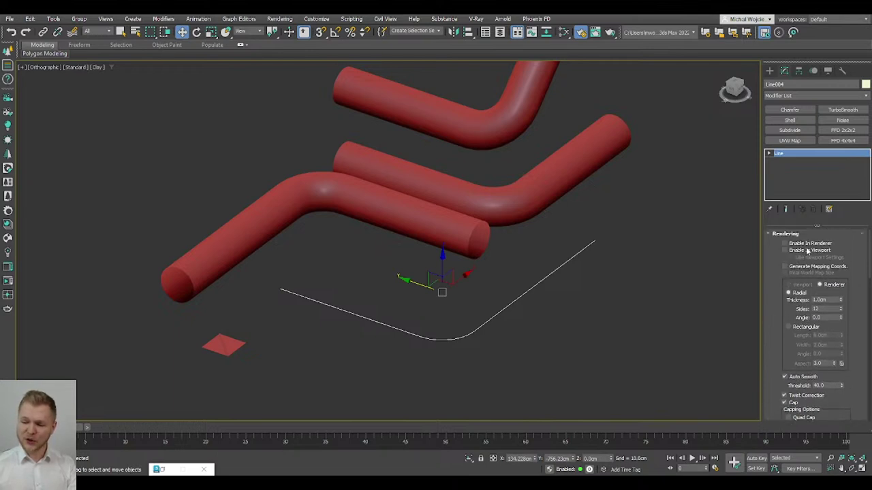
{"action": "left_click", "coordinate": [808, 249]}
{"action": "left_click_drag", "start_coordinate": [840, 299], "coordinate": [829, 201]}
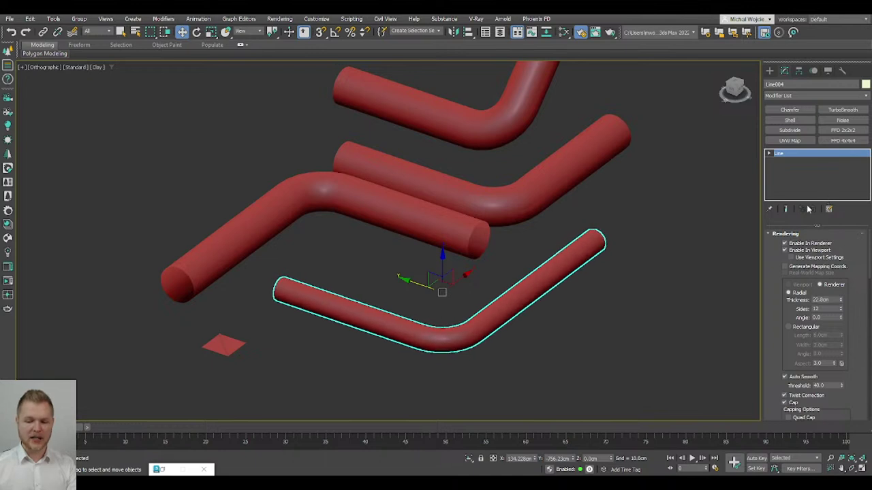
{"action": "left_click", "coordinate": [499, 361]}
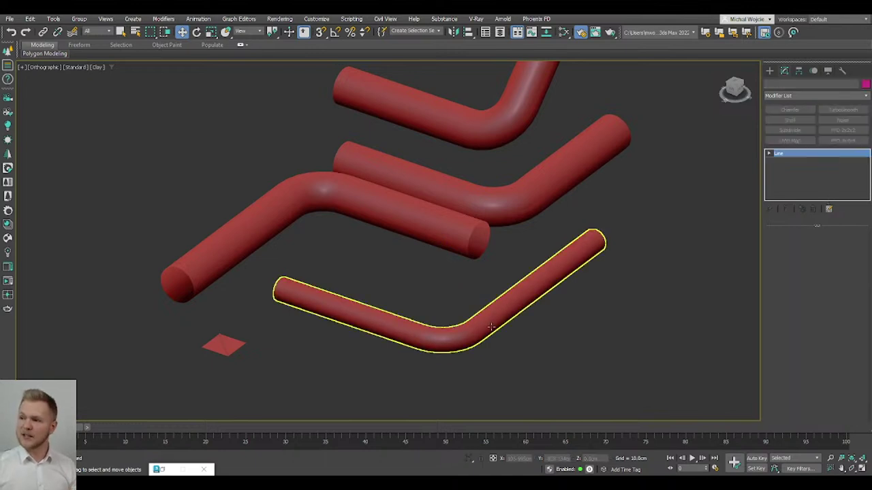
Step: Turn off the end caps of the new thin pipe
{"action": "left_click", "coordinate": [491, 328]}
{"action": "scroll", "coordinate": [794, 340], "scroll_direction": "down", "scroll_amount": 5}
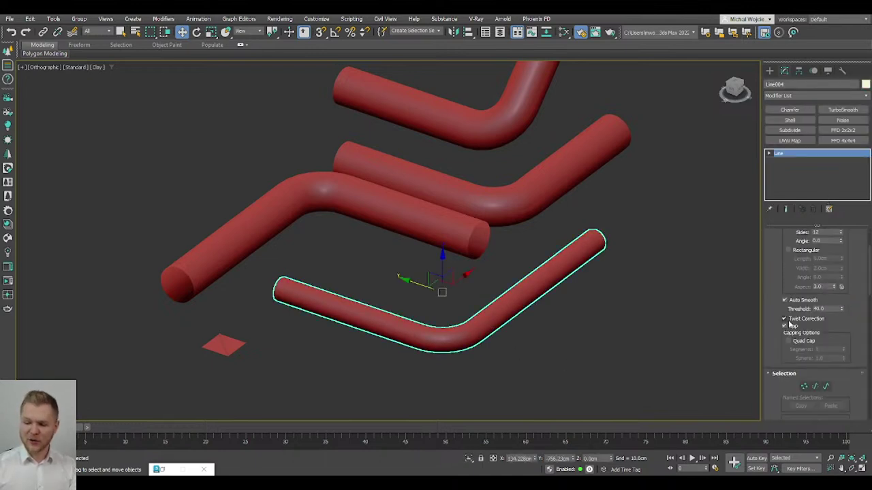
{"action": "left_click", "coordinate": [792, 329]}
{"action": "middle_click_drag", "start_coordinate": [338, 352], "coordinate": [477, 279], "text": "alt"}
Step: Add a Corona Pattern modifier to the new thin pipe
{"action": "left_click", "coordinate": [818, 95]}
{"action": "type", "text": "co"}
{"action": "key", "text": "Down"}
{"action": "key", "text": "Down"}
{"action": "key", "text": "Down"}
{"action": "key", "text": "Up"}
{"action": "key", "text": "Down"}
{"action": "key", "text": "Return"}
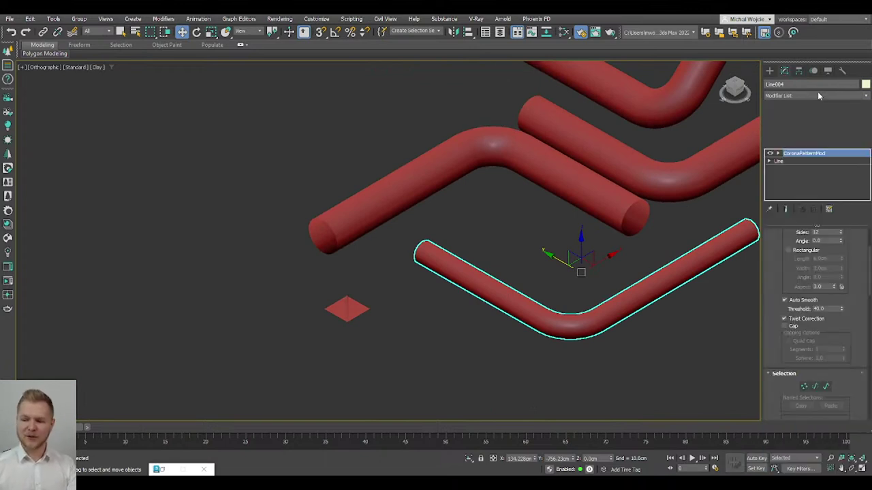
{"action": "left_click_drag", "start_coordinate": [774, 312], "coordinate": [774, 417]}
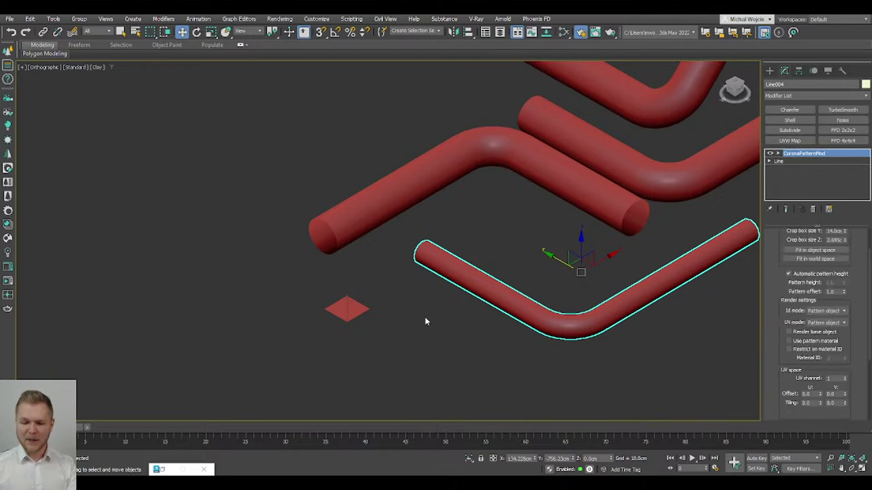
Step: Examine the small square plane's diagonal strip from above in wireframe and shaded display, then look over it beside the pipes
{"action": "middle_click_drag", "start_coordinate": [426, 321], "coordinate": [445, 328], "text": "alt"}
{"action": "scroll", "coordinate": [383, 356], "scroll_direction": "up", "scroll_amount": 3}
{"action": "middle_click_drag", "start_coordinate": [383, 356], "coordinate": [366, 180]}
{"action": "scroll", "coordinate": [381, 249], "scroll_direction": "up", "scroll_amount": 3}
{"action": "scroll", "coordinate": [380, 247], "scroll_direction": "up", "scroll_amount": 3}
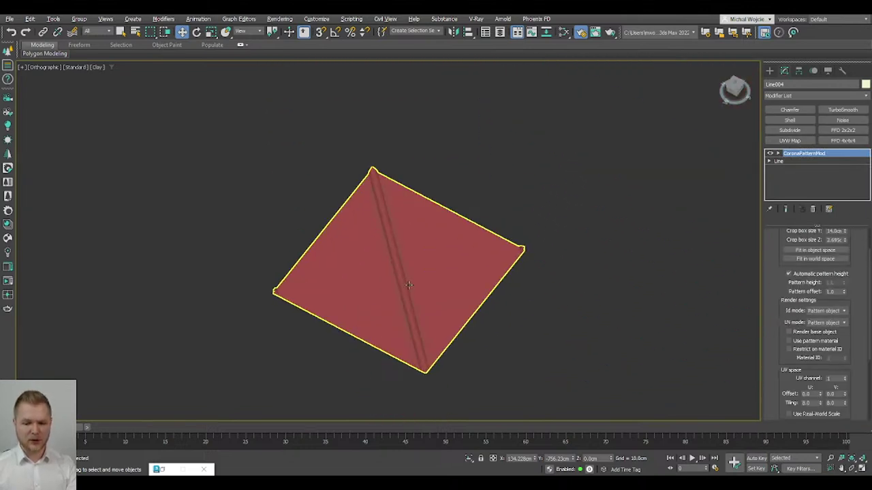
{"action": "key", "text": "alt+c"}
{"action": "key", "text": "t"}
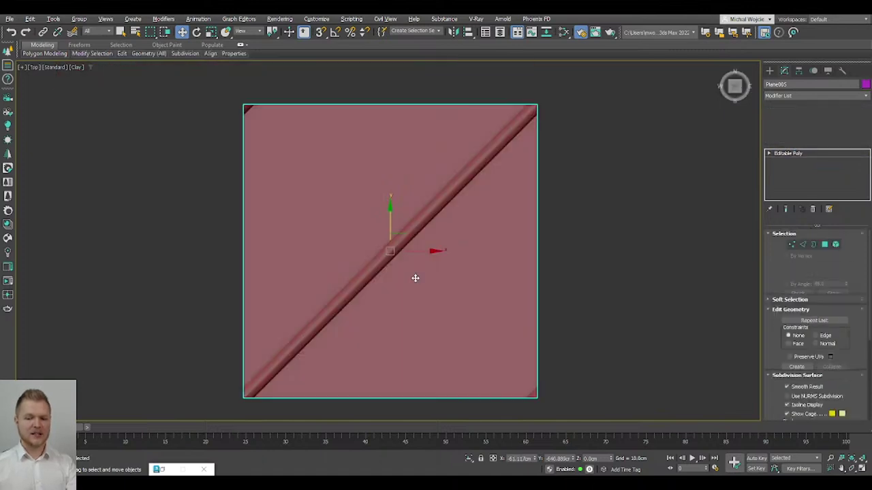
{"action": "key", "text": "F3"}
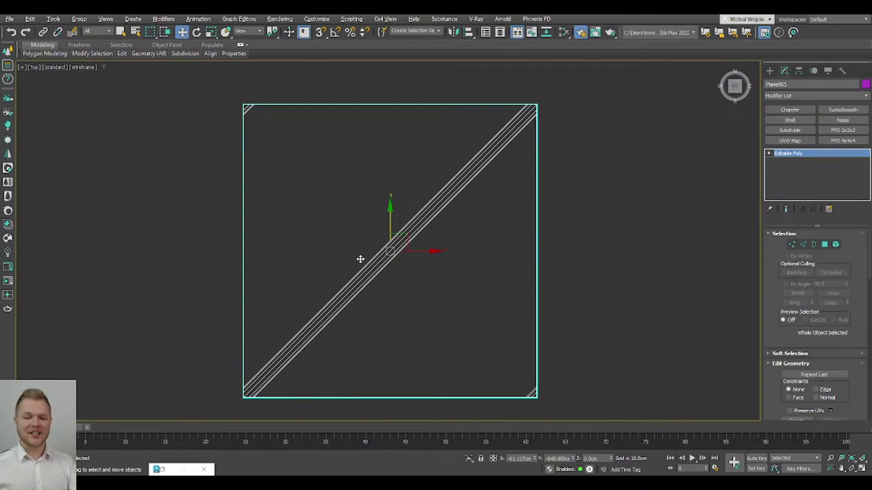
{"action": "key", "text": "F3"}
{"action": "scroll", "coordinate": [475, 286], "scroll_direction": "down", "scroll_amount": 5}
{"action": "scroll", "coordinate": [476, 286], "scroll_direction": "up", "scroll_amount": 2}
{"action": "scroll", "coordinate": [491, 286], "scroll_direction": "down", "scroll_amount": 5}
{"action": "middle_click_drag", "start_coordinate": [500, 286], "coordinate": [535, 271], "text": "alt"}
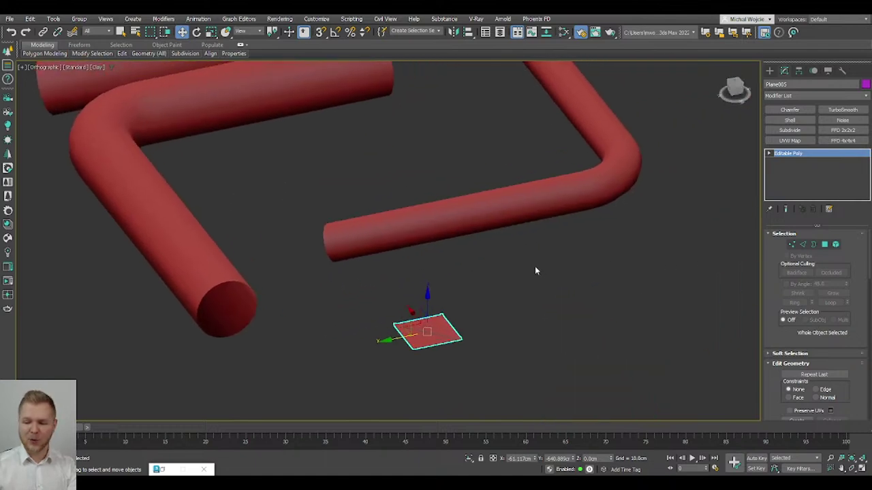
Step: Pick the small square plane as the pattern node of the thin pipe's Corona Pattern modifier
{"action": "left_click", "coordinate": [562, 212]}
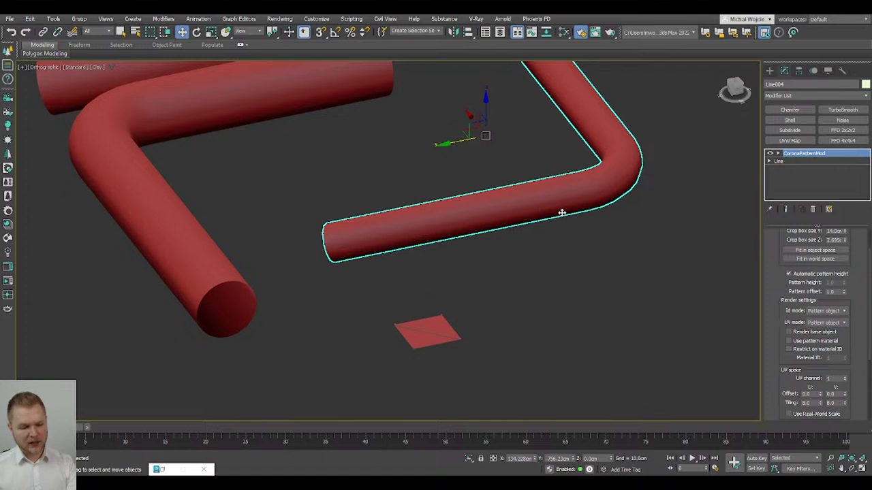
{"action": "scroll", "coordinate": [777, 340], "scroll_direction": "up", "scroll_amount": 2}
{"action": "left_click", "coordinate": [799, 250]}
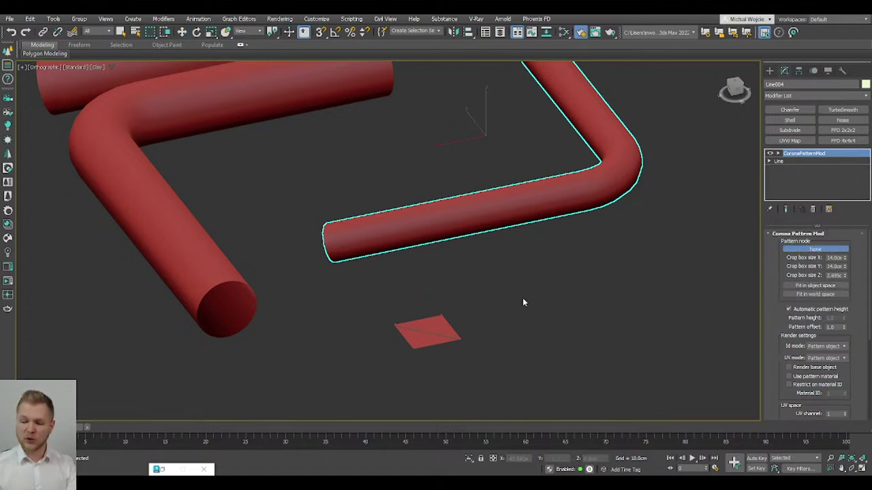
{"action": "left_click", "coordinate": [427, 331]}
{"action": "right_click", "coordinate": [557, 273]}
{"action": "left_click", "coordinate": [417, 270]}
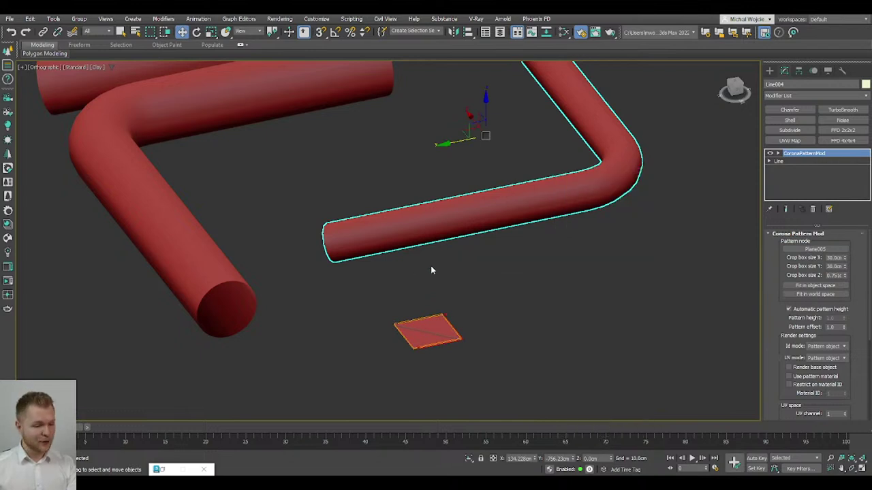
Step: Look over the house's curved roof and walls beside the pipes, then return to the thin pipe
{"action": "scroll", "coordinate": [495, 250], "scroll_direction": "down", "scroll_amount": 3}
{"action": "middle_click_drag", "start_coordinate": [583, 231], "coordinate": [517, 259], "text": "alt"}
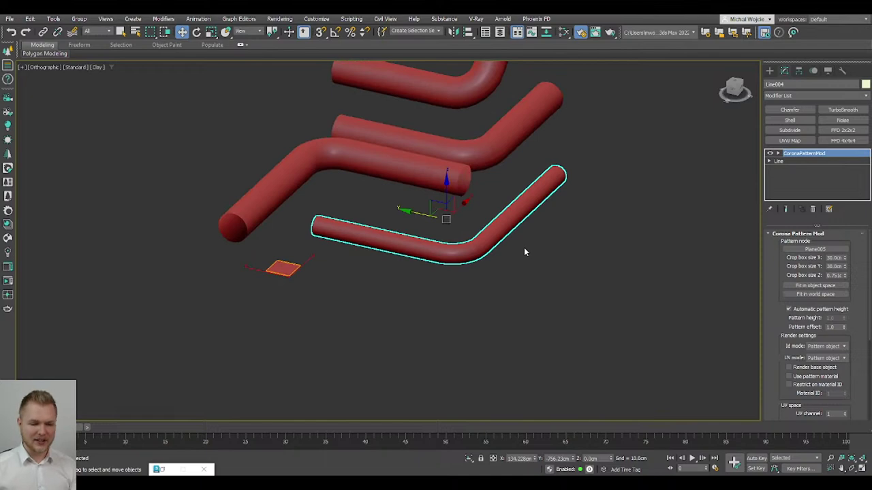
{"action": "scroll", "coordinate": [427, 256], "scroll_direction": "up", "scroll_amount": 4}
{"action": "middle_click_drag", "start_coordinate": [263, 208], "coordinate": [613, 372]}
{"action": "scroll", "coordinate": [332, 249], "scroll_direction": "down", "scroll_amount": 2}
{"action": "scroll", "coordinate": [313, 235], "scroll_direction": "down", "scroll_amount": 3}
{"action": "middle_click_drag", "start_coordinate": [297, 225], "coordinate": [580, 332]}
{"action": "scroll", "coordinate": [253, 191], "scroll_direction": "down", "scroll_amount": 3}
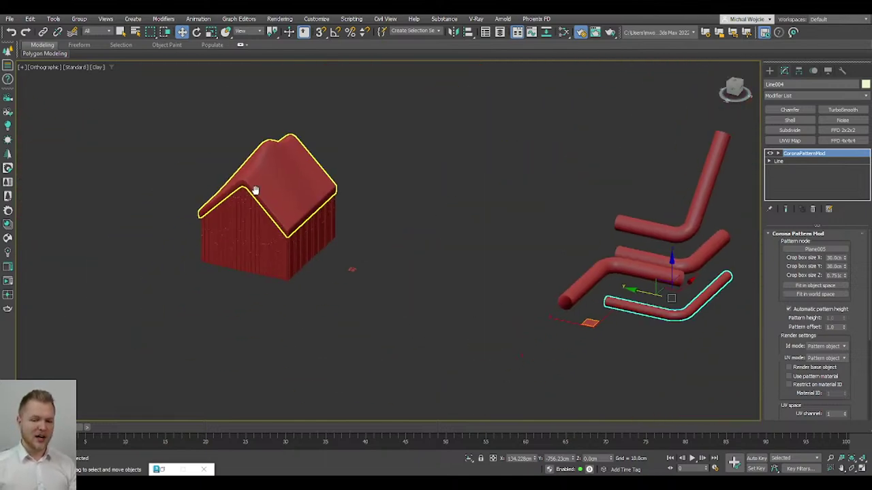
{"action": "scroll", "coordinate": [265, 195], "scroll_direction": "up", "scroll_amount": 3}
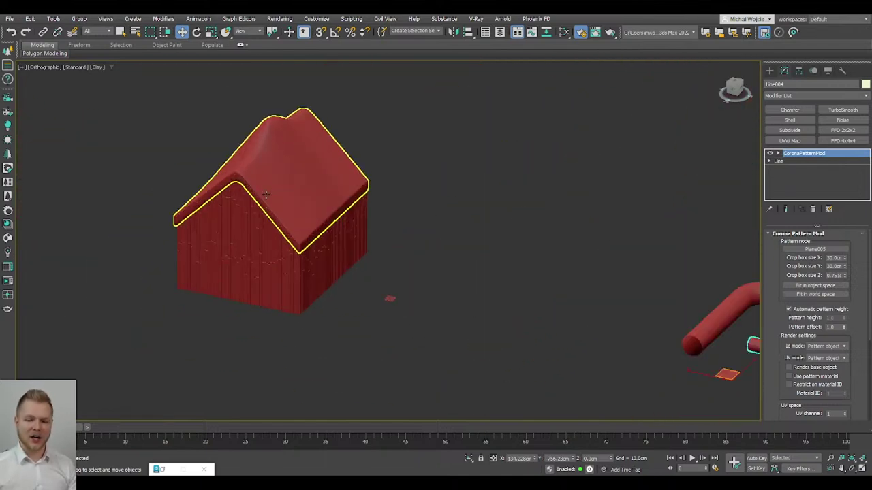
{"action": "scroll", "coordinate": [308, 196], "scroll_direction": "up", "scroll_amount": 2}
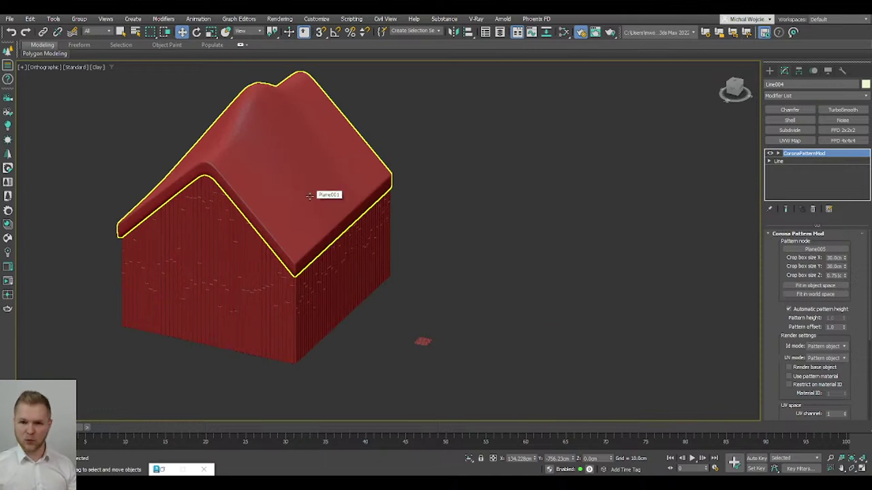
{"action": "scroll", "coordinate": [310, 196], "scroll_direction": "down", "scroll_amount": 4}
{"action": "middle_click_drag", "start_coordinate": [583, 309], "coordinate": [486, 298]}
{"action": "middle_click_drag", "start_coordinate": [572, 302], "coordinate": [518, 347], "text": "alt"}
{"action": "scroll", "coordinate": [529, 275], "scroll_direction": "up", "scroll_amount": 4}
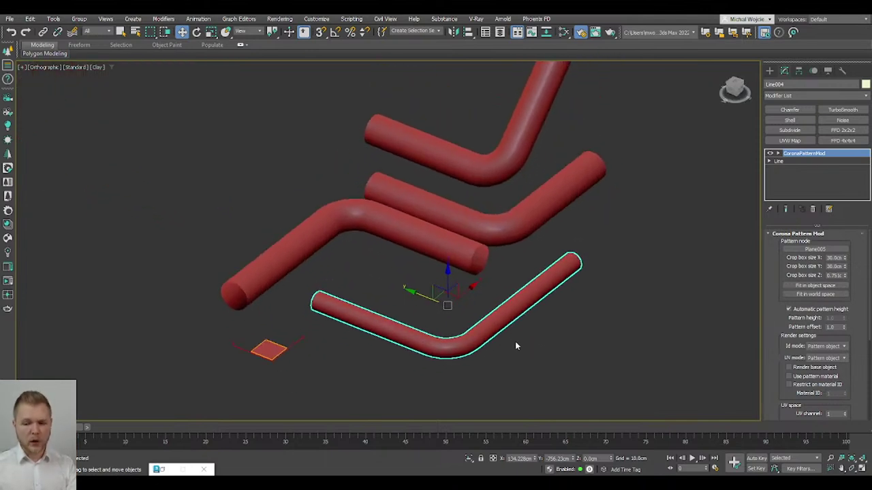
Step: Start the Corona interactive render and frame the thin pipe and small plane in it
{"action": "left_click", "coordinate": [7, 281]}
{"action": "middle_click_drag", "start_coordinate": [594, 360], "coordinate": [677, 335]}
{"action": "scroll", "coordinate": [559, 345], "scroll_direction": "up", "scroll_amount": 2}
{"action": "scroll", "coordinate": [559, 344], "scroll_direction": "down", "scroll_amount": 2}
{"action": "scroll", "coordinate": [406, 395], "scroll_direction": "up", "scroll_amount": 2}
{"action": "middle_click_drag", "start_coordinate": [432, 392], "coordinate": [771, 266], "text": "alt"}
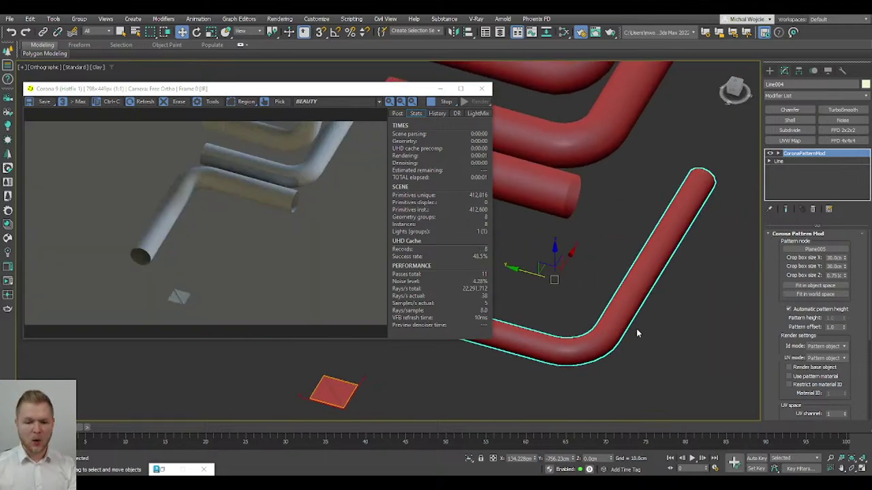
{"action": "scroll", "coordinate": [777, 286], "scroll_direction": "down", "scroll_amount": 3}
{"action": "scroll", "coordinate": [777, 275], "scroll_direction": "down", "scroll_amount": 2}
Step: Set the U and V tiling of the thin pipe's Corona Pattern modifier to 1.0
{"action": "middle_click_drag", "start_coordinate": [436, 381], "coordinate": [577, 260], "text": "alt"}
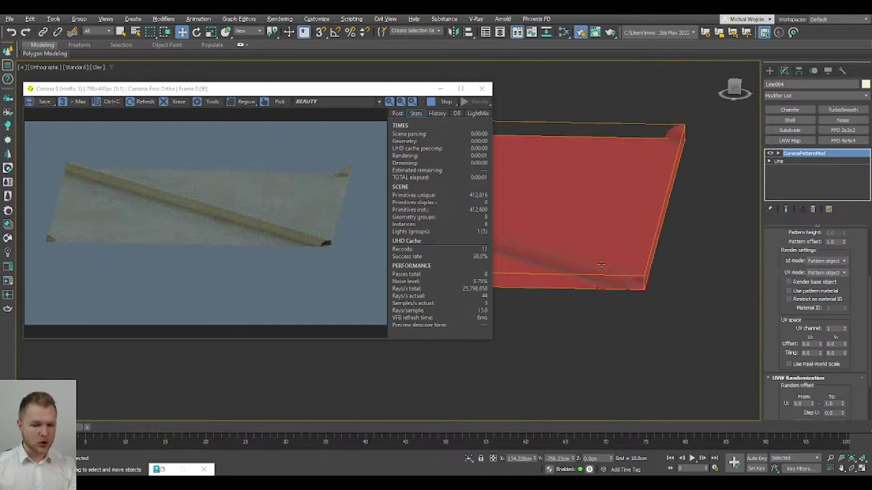
{"action": "scroll", "coordinate": [619, 225], "scroll_direction": "down", "scroll_amount": 4}
{"action": "middle_click_drag", "start_coordinate": [751, 204], "coordinate": [628, 339]}
{"action": "scroll", "coordinate": [559, 348], "scroll_direction": "down", "scroll_amount": 4}
{"action": "right_click", "coordinate": [819, 353]}
{"action": "scroll", "coordinate": [777, 282], "scroll_direction": "down", "scroll_amount": 3}
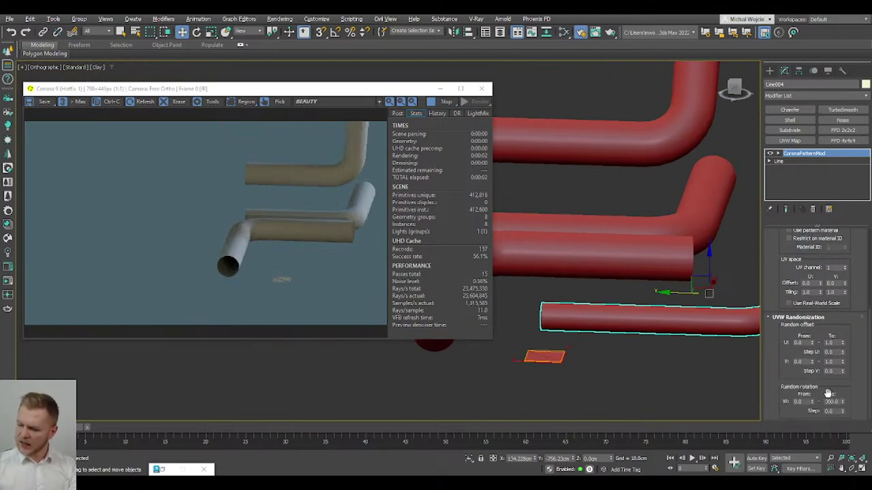
Step: Cut the Corona Pattern modifier from the thin pipe's modifier stack
{"action": "middle_click_drag", "start_coordinate": [702, 313], "coordinate": [485, 350], "text": "alt"}
{"action": "scroll", "coordinate": [790, 340], "scroll_direction": "up", "scroll_amount": 5}
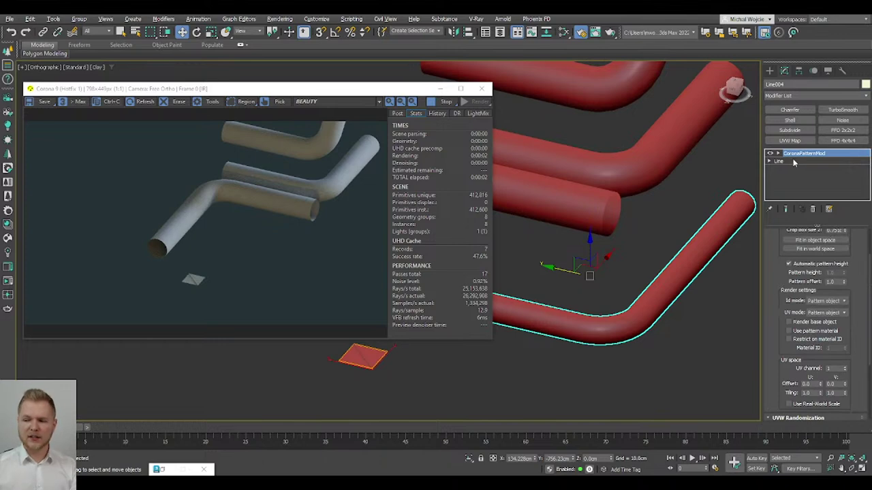
{"action": "right_click", "coordinate": [806, 156]}
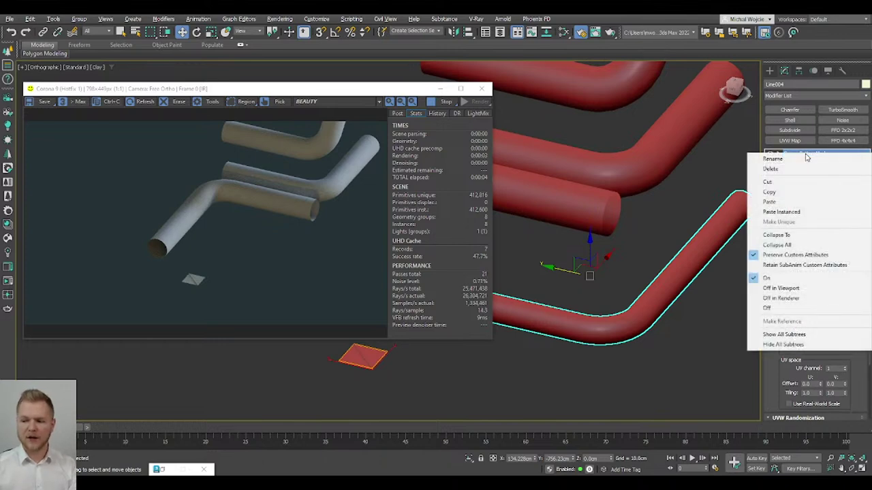
{"action": "left_click", "coordinate": [783, 182]}
{"action": "middle_click_drag", "start_coordinate": [673, 256], "coordinate": [625, 292]}
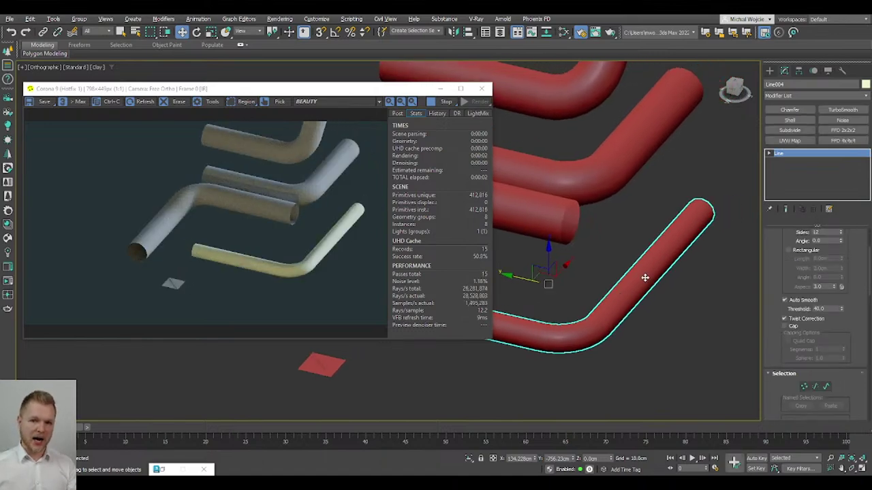
{"action": "middle_click_drag", "start_coordinate": [640, 279], "coordinate": [596, 279]}
Step: Try converting the thin pipe to Editable Poly and pasting the Corona Pattern modifier onto it
{"action": "right_click", "coordinate": [588, 271]}
{"action": "mouse_move", "coordinate": [634, 404]}
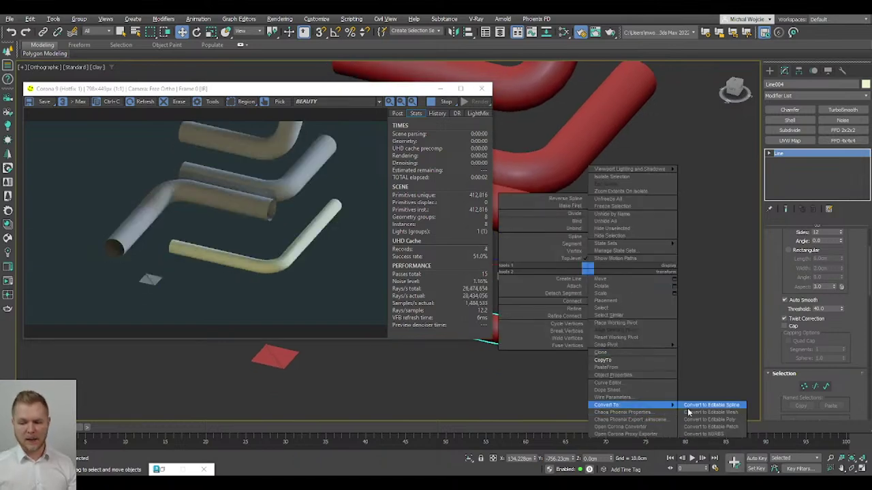
{"action": "left_click", "coordinate": [708, 420]}
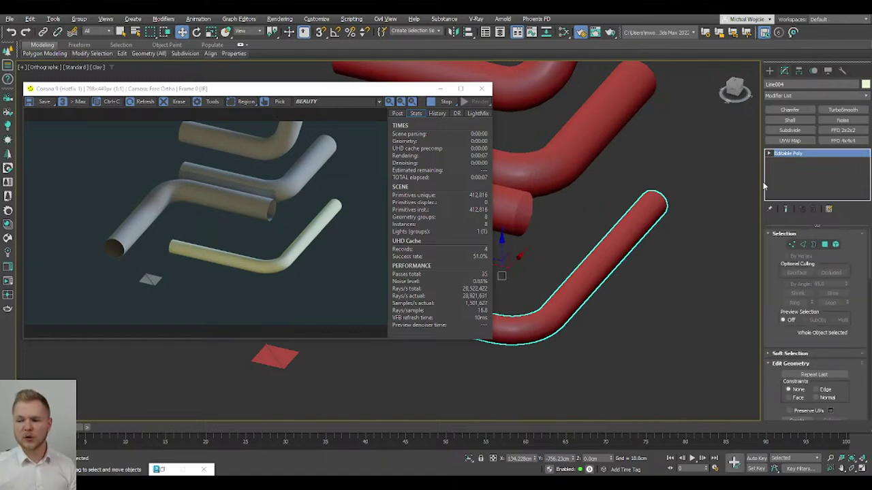
{"action": "right_click", "coordinate": [805, 162]}
{"action": "left_click", "coordinate": [817, 168]}
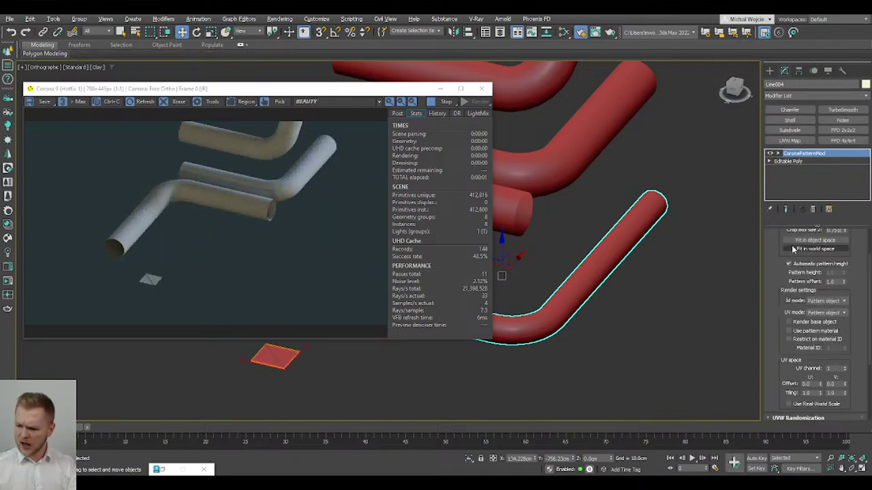
Step: Pick the small square plane again as the pattern node and review the modifier's settings against the render
{"action": "scroll", "coordinate": [775, 289], "scroll_direction": "up", "scroll_amount": 3}
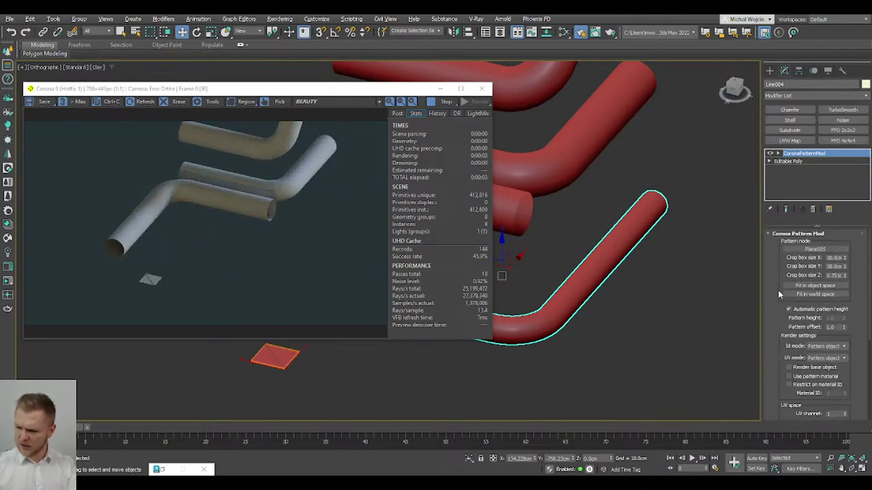
{"action": "left_click", "coordinate": [796, 251]}
{"action": "left_click", "coordinate": [271, 356]}
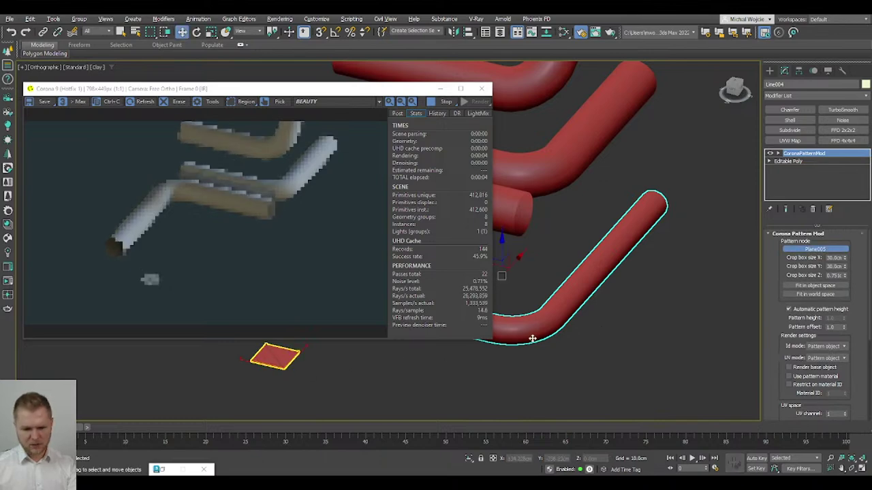
{"action": "middle_click_drag", "start_coordinate": [605, 331], "coordinate": [717, 324], "text": "alt"}
{"action": "scroll", "coordinate": [768, 344], "scroll_direction": "down", "scroll_amount": 4}
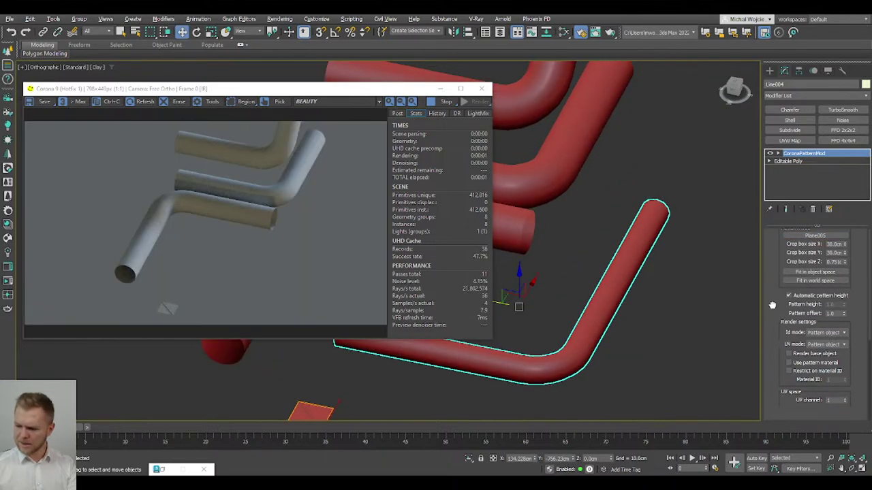
{"action": "scroll", "coordinate": [786, 361], "scroll_direction": "down", "scroll_amount": 2}
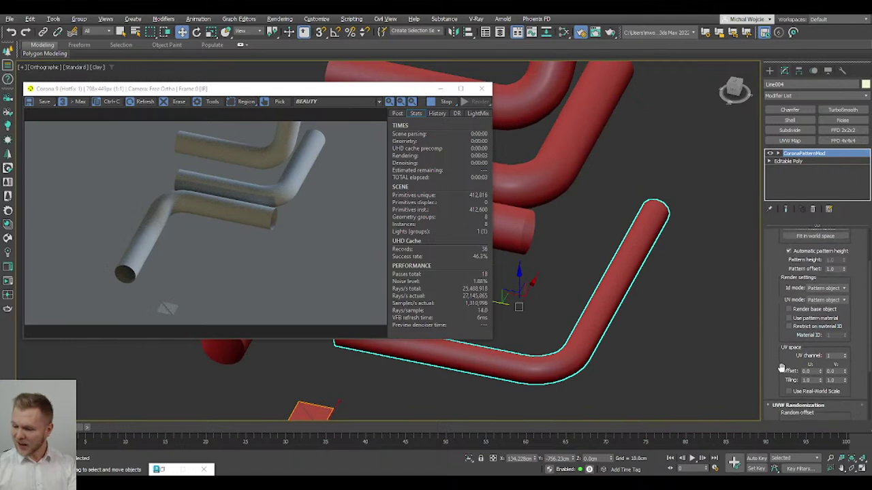
{"action": "scroll", "coordinate": [812, 368], "scroll_direction": "down", "scroll_amount": 5}
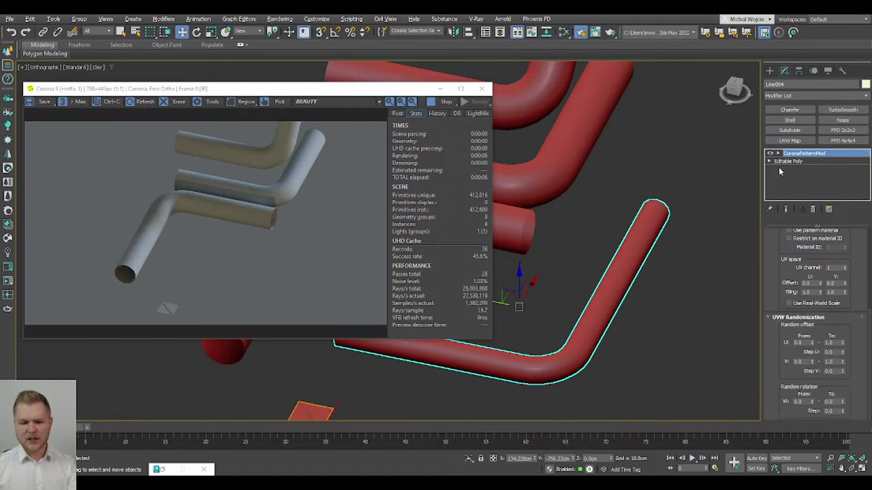
Step: Delete the thin pipe, then undo back to its plain Line state before the poly conversion
{"action": "key", "text": "Delete"}
{"action": "middle_click_drag", "start_coordinate": [590, 323], "coordinate": [650, 316]}
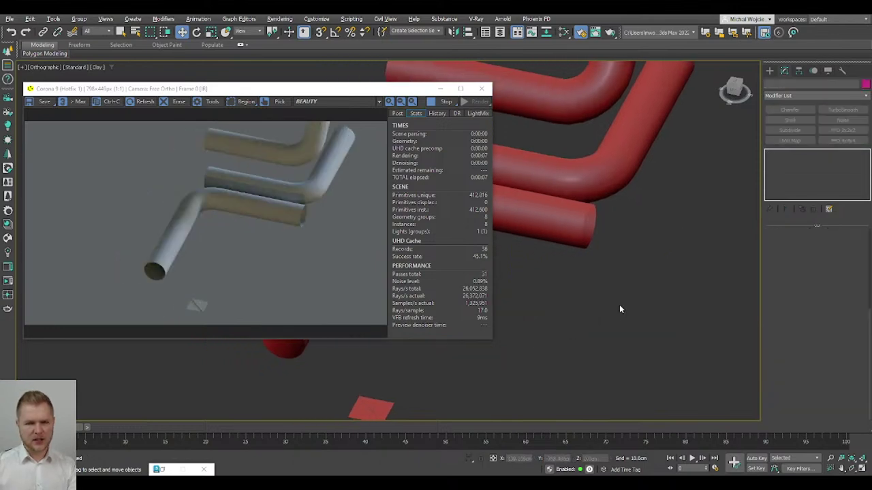
{"action": "key", "text": "ctrl+z"}
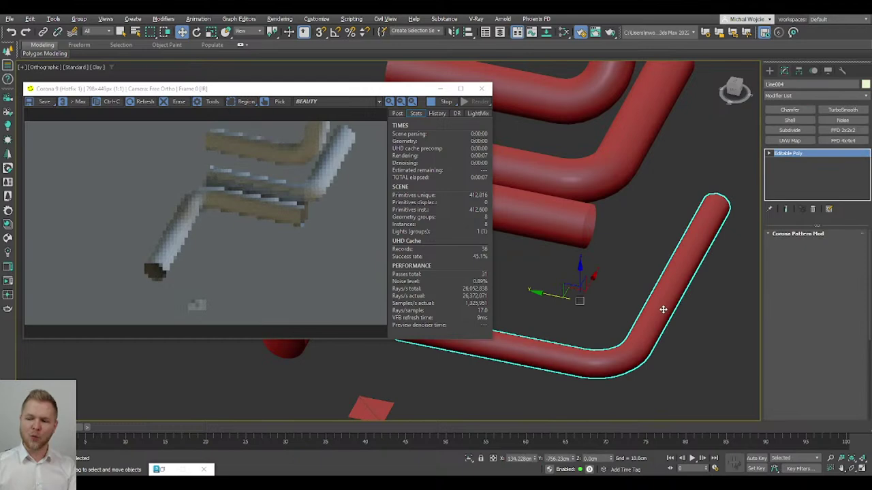
{"action": "key", "text": "ctrl+z"}
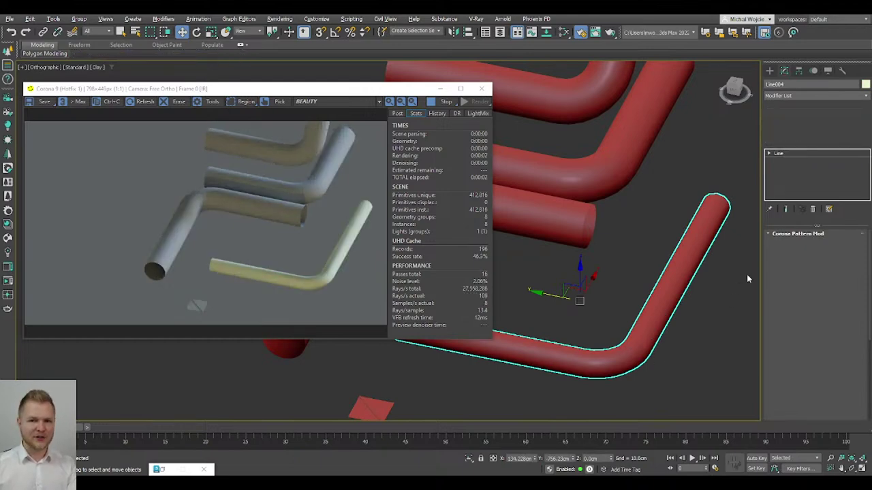
Step: Turn on Generate Mapping Coords for the thin pipe's line
{"action": "scroll", "coordinate": [776, 287], "scroll_direction": "up", "scroll_amount": 4}
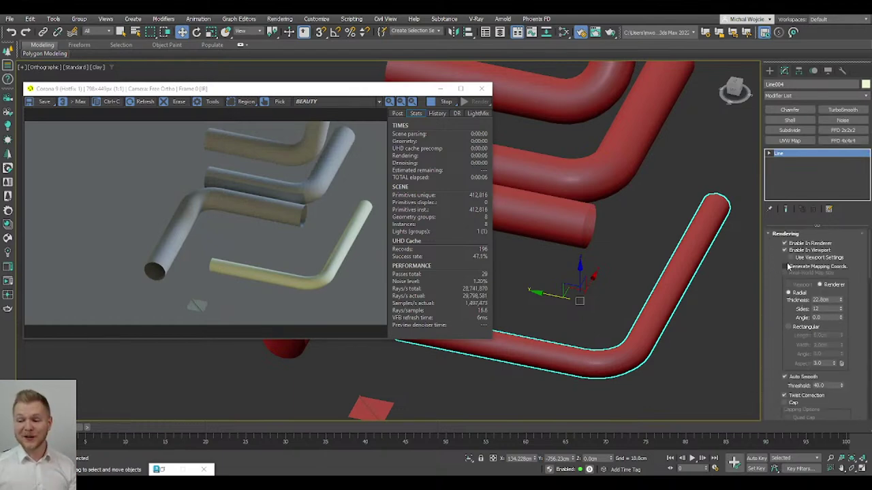
{"action": "middle_click_drag", "start_coordinate": [668, 287], "coordinate": [647, 280]}
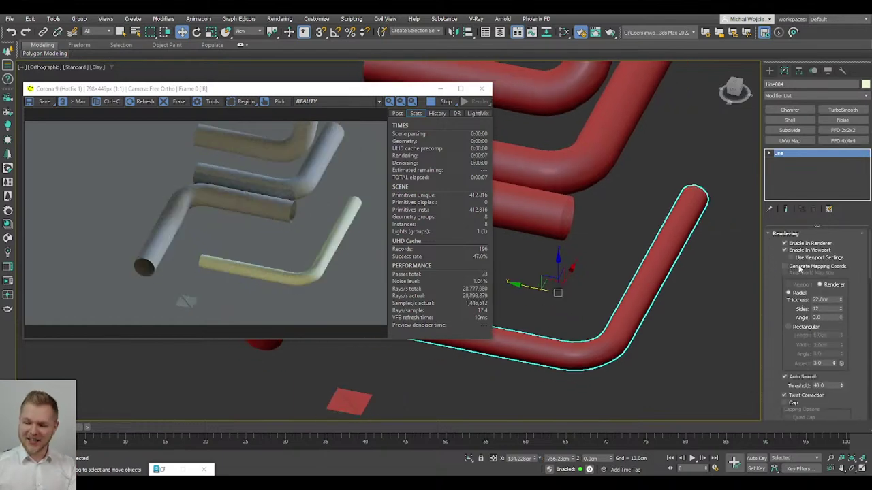
{"action": "left_click", "coordinate": [801, 271]}
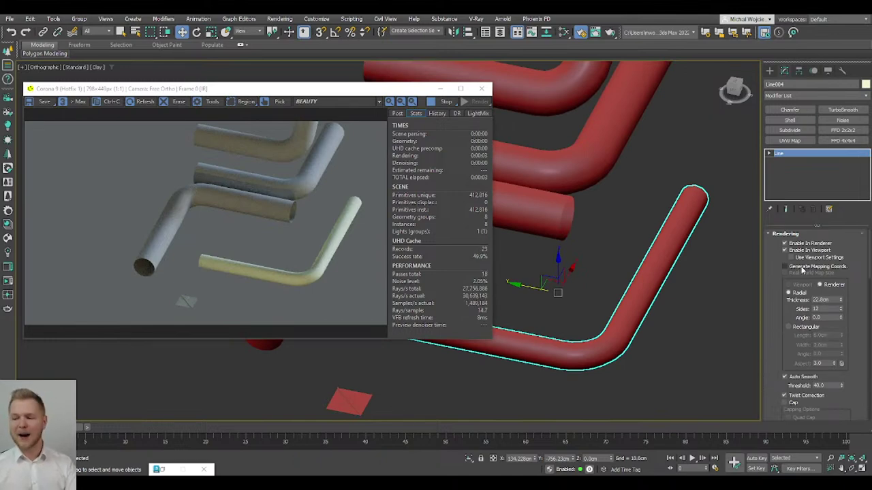
{"action": "left_click", "coordinate": [802, 269]}
Step: Convert the thin pipe to Editable Poly and paste the cut Corona Pattern modifier onto it
{"action": "middle_click_drag", "start_coordinate": [653, 326], "coordinate": [597, 317], "text": "alt"}
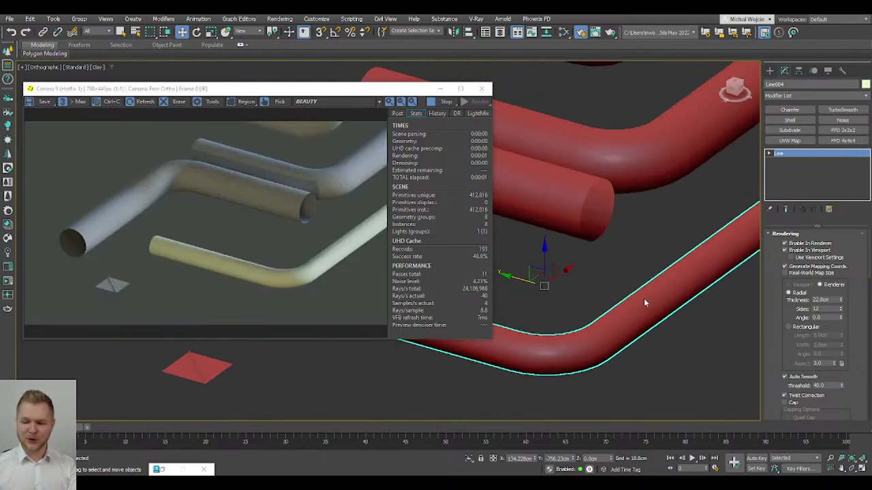
{"action": "right_click", "coordinate": [643, 298]}
{"action": "mouse_move", "coordinate": [732, 433]}
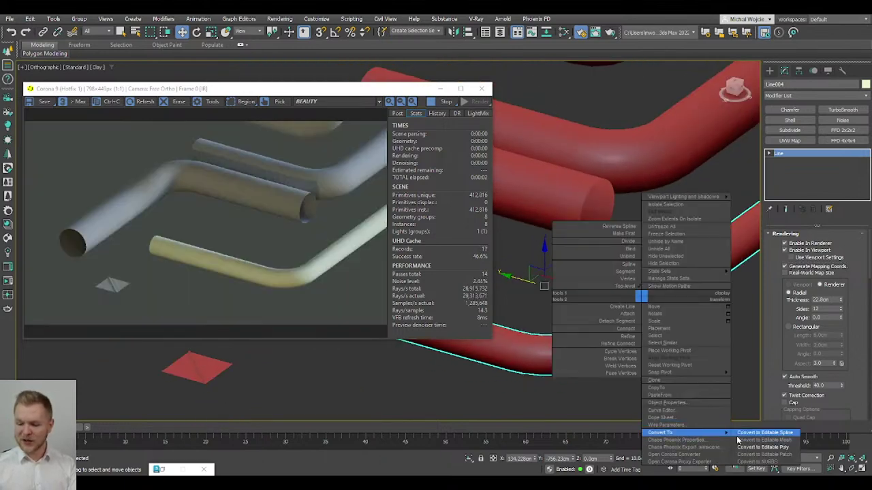
{"action": "left_click", "coordinate": [755, 447]}
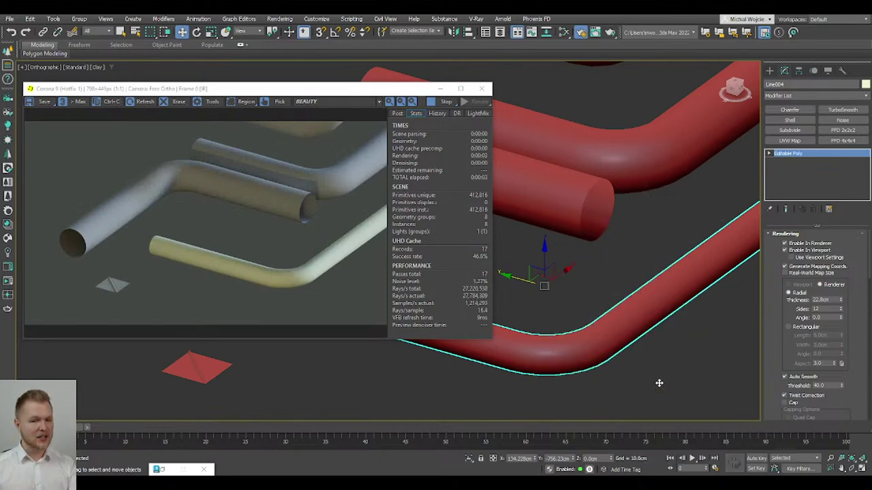
{"action": "right_click", "coordinate": [799, 183]}
{"action": "left_click", "coordinate": [812, 188]}
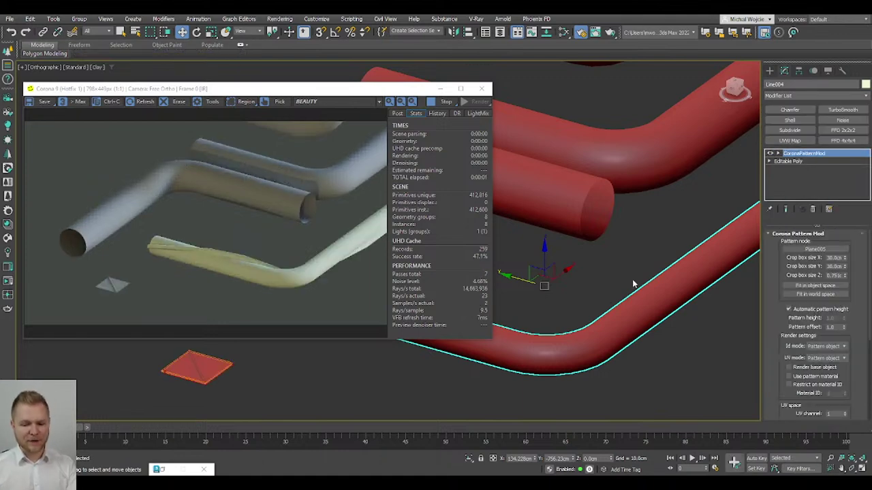
Step: Set the thin pipe's Corona Pattern tiling to 2.0 in U and 15.0 in V
{"action": "scroll", "coordinate": [623, 331], "scroll_direction": "up", "scroll_amount": 5}
{"action": "scroll", "coordinate": [557, 293], "scroll_direction": "down", "scroll_amount": 3}
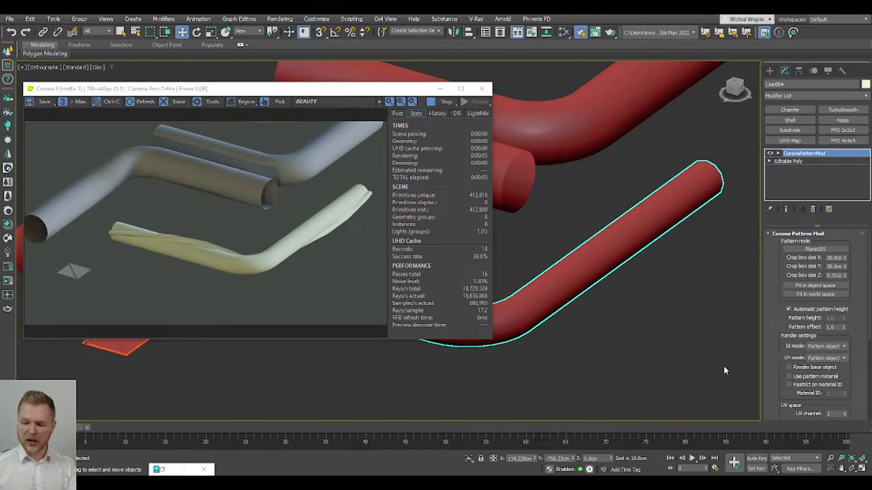
{"action": "scroll", "coordinate": [770, 357], "scroll_direction": "down", "scroll_amount": 4}
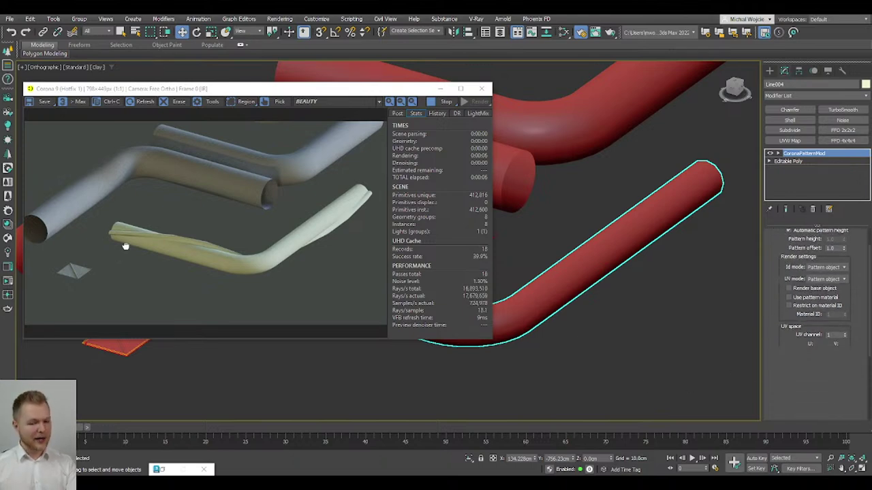
{"action": "scroll", "coordinate": [817, 368], "scroll_direction": "down", "scroll_amount": 4}
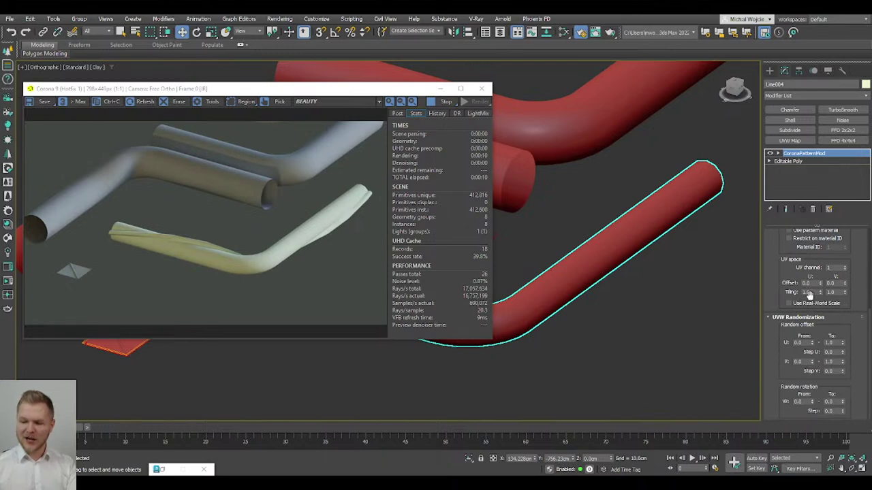
{"action": "type", "text": "2"}
{"action": "key", "text": "Return"}
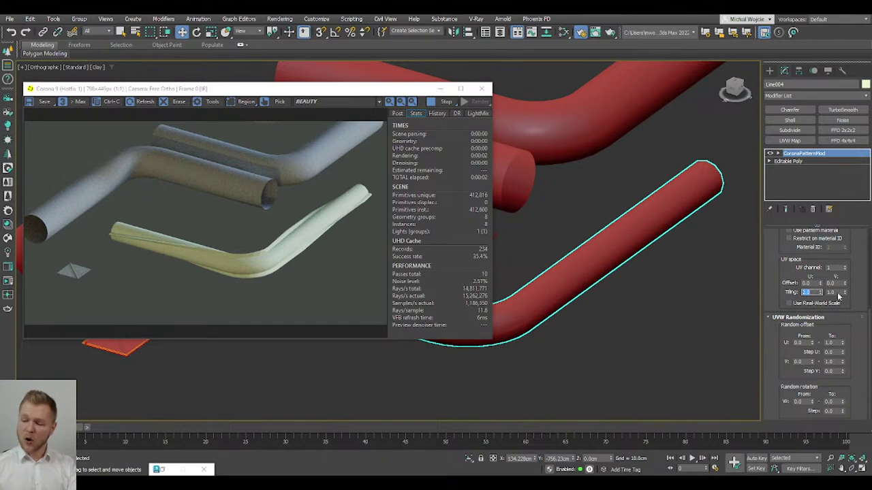
{"action": "key", "text": "Tab"}
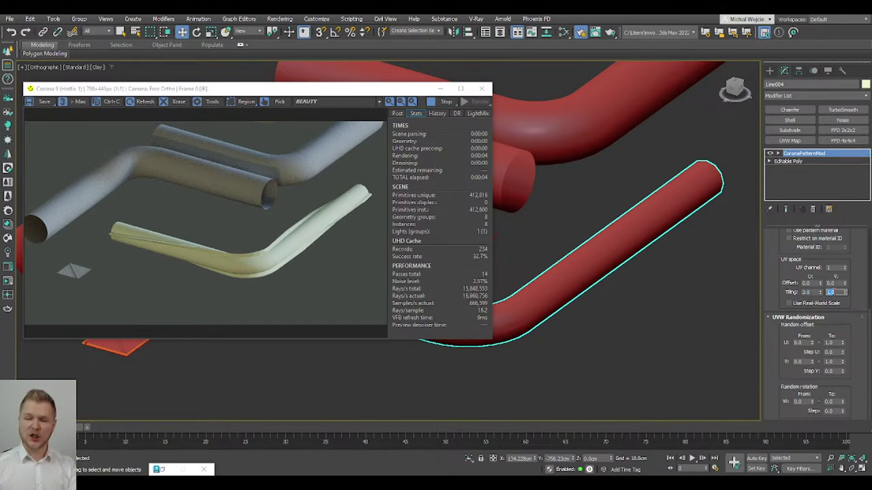
{"action": "type", "text": "15"}
{"action": "key", "text": "Return"}
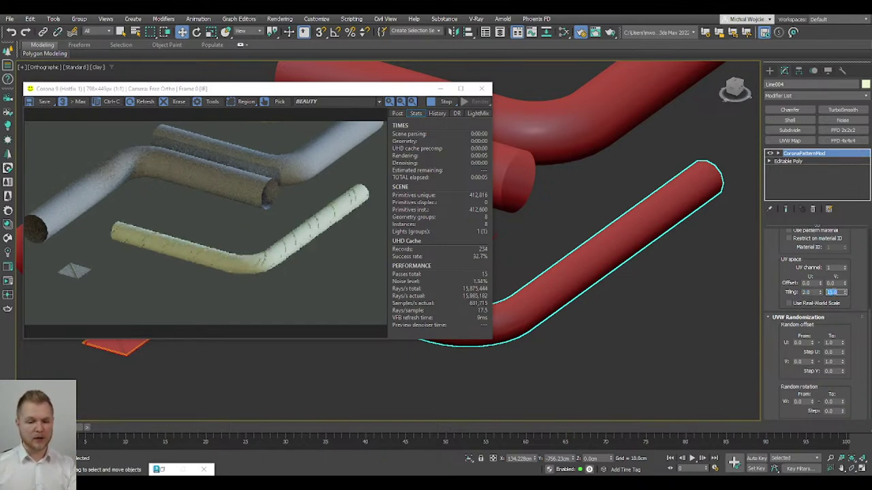
Step: Reset the upper limits of the pattern's random U and V offsets to 0.0
{"action": "middle_click_drag", "start_coordinate": [500, 305], "coordinate": [685, 323], "text": "alt"}
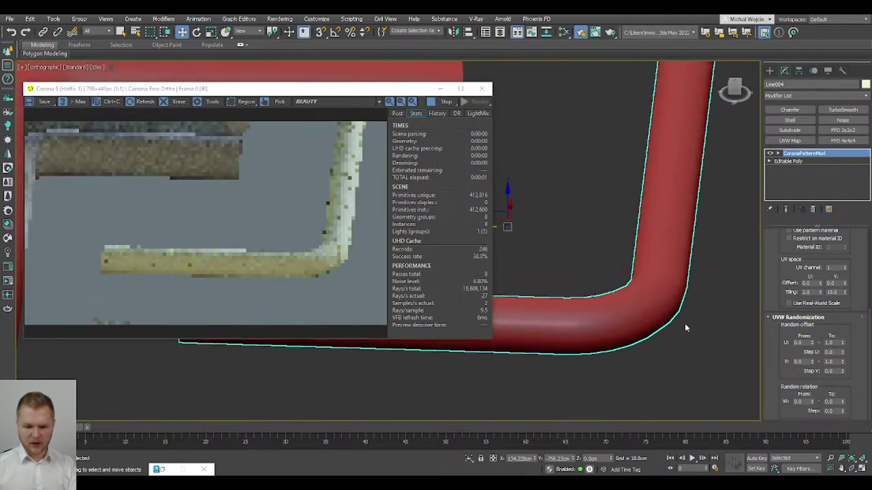
{"action": "right_click", "coordinate": [842, 345]}
{"action": "right_click", "coordinate": [842, 363]}
Step: Switch the viewport to wireframe, add a TurboSmooth modifier to the thin pipe and review the smoothed bend in the render
{"action": "middle_click_drag", "start_coordinate": [579, 293], "coordinate": [668, 276], "text": "alt"}
{"action": "key", "text": "F3"}
{"action": "scroll", "coordinate": [669, 276], "scroll_direction": "up", "scroll_amount": 5}
{"action": "scroll", "coordinate": [327, 175], "scroll_direction": "up", "scroll_amount": 3}
{"action": "scroll", "coordinate": [269, 143], "scroll_direction": "down", "scroll_amount": 2}
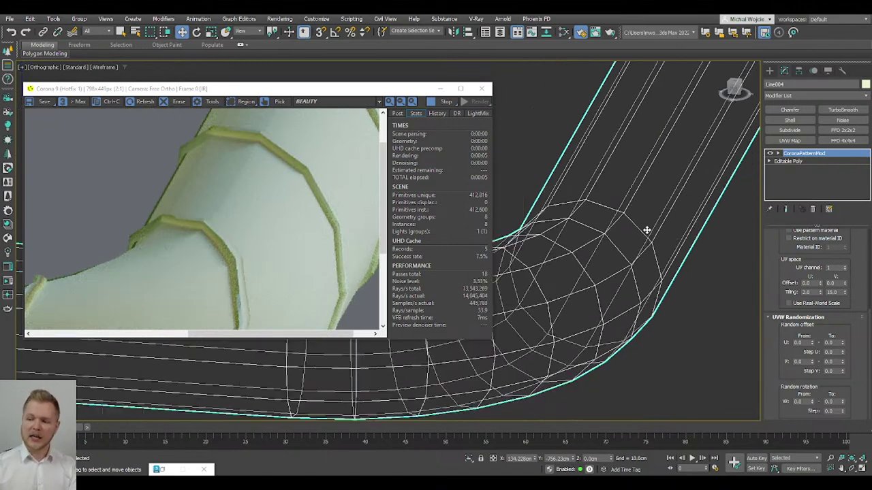
{"action": "scroll", "coordinate": [647, 227], "scroll_direction": "down", "scroll_amount": 3}
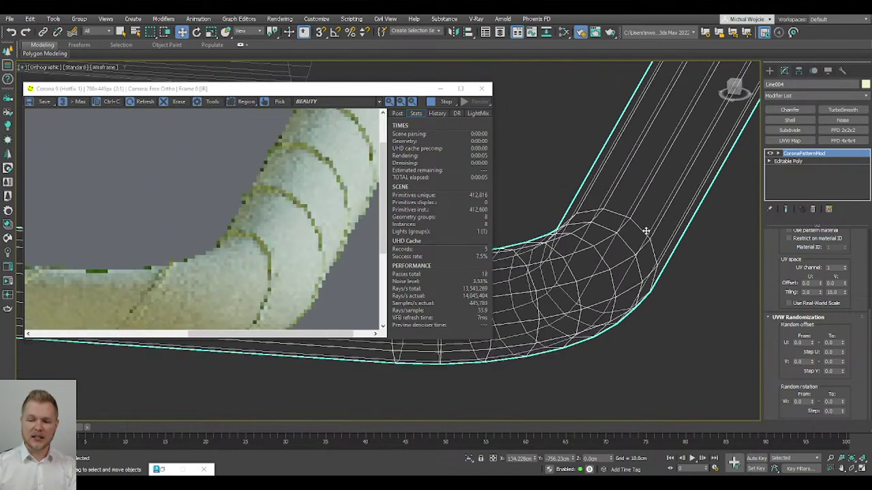
{"action": "left_click", "coordinate": [843, 110]}
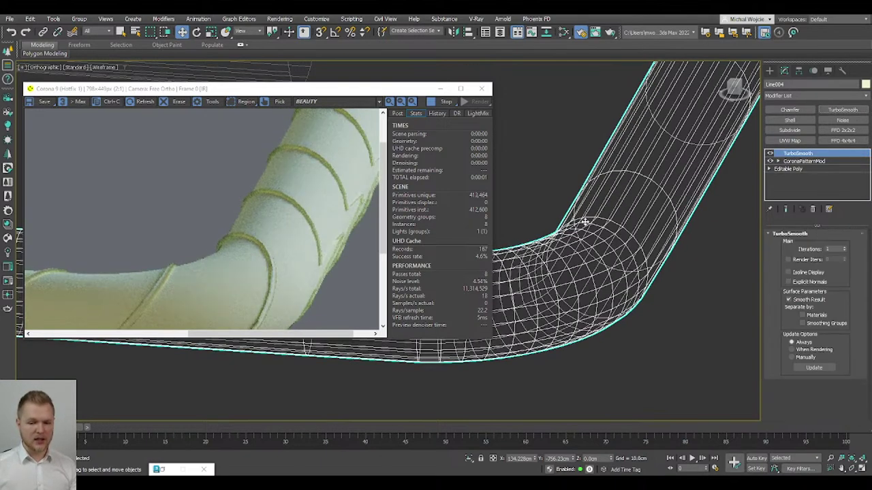
{"action": "scroll", "coordinate": [584, 230], "scroll_direction": "down", "scroll_amount": 3}
{"action": "middle_click_drag", "start_coordinate": [584, 230], "coordinate": [544, 220], "text": "alt"}
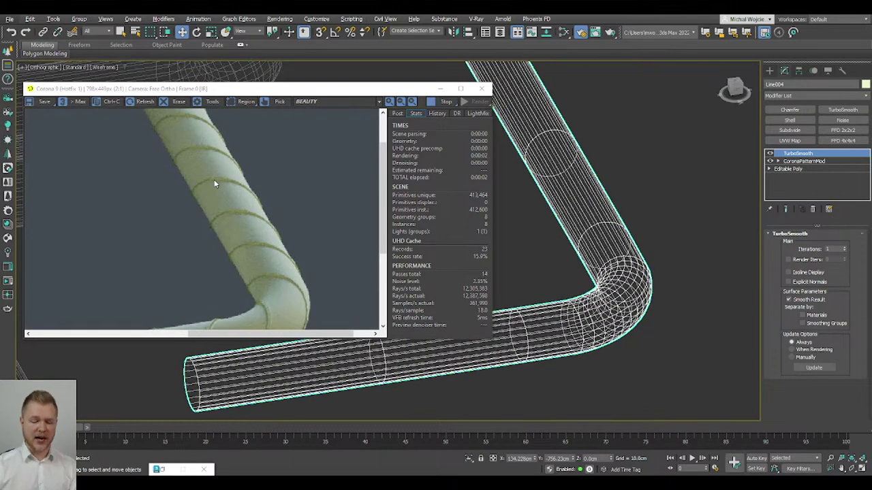
{"action": "scroll", "coordinate": [214, 180], "scroll_direction": "down", "scroll_amount": 1}
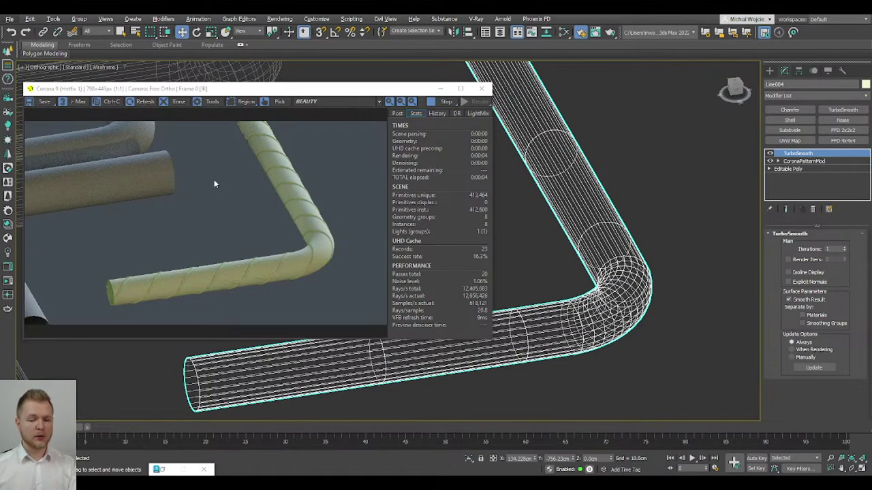
Step: Delete the thin smoothed pipe from the scene
{"action": "key", "text": "Delete"}
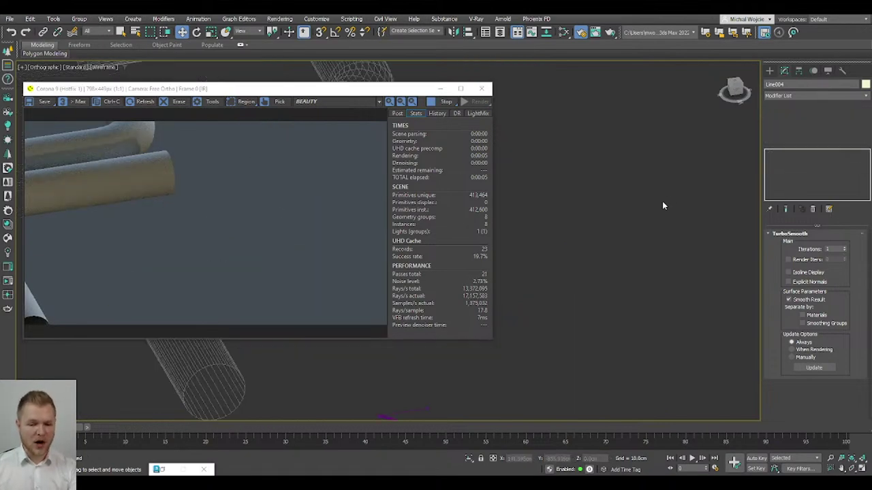
{"action": "scroll", "coordinate": [660, 205], "scroll_direction": "down", "scroll_amount": 2}
{"action": "middle_click_drag", "start_coordinate": [633, 210], "coordinate": [715, 307], "text": "alt"}
{"action": "middle_click_drag", "start_coordinate": [609, 255], "coordinate": [648, 255], "text": "alt"}
Step: Pick the small square plane as the pattern node for the remaining large pipes and stop the interactive render
{"action": "left_click", "coordinate": [629, 239]}
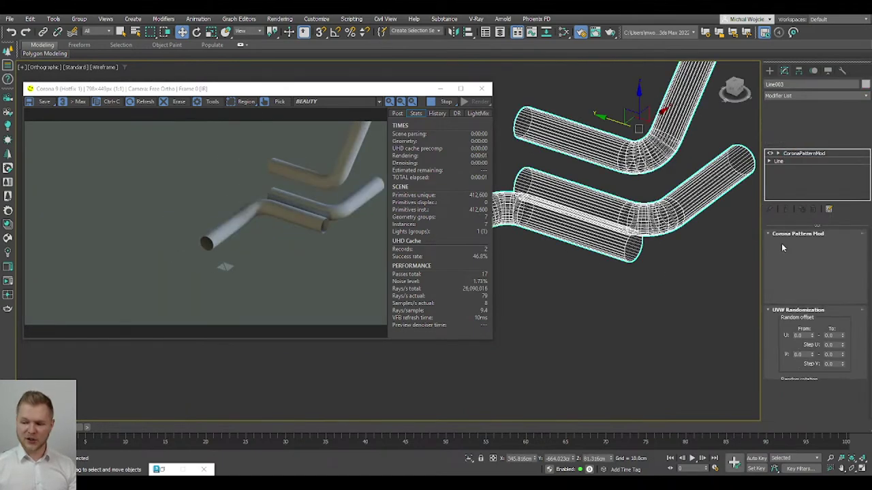
{"action": "left_click", "coordinate": [793, 251]}
{"action": "middle_click_drag", "start_coordinate": [589, 280], "coordinate": [625, 276]}
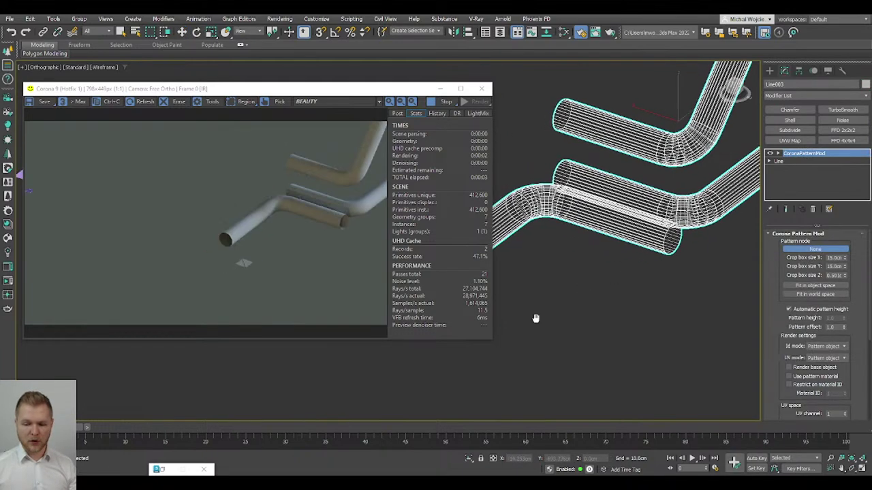
{"action": "middle_click_drag", "start_coordinate": [528, 318], "coordinate": [591, 315]}
{"action": "left_click", "coordinate": [530, 318]}
{"action": "scroll", "coordinate": [531, 318], "scroll_direction": "up", "scroll_amount": 5}
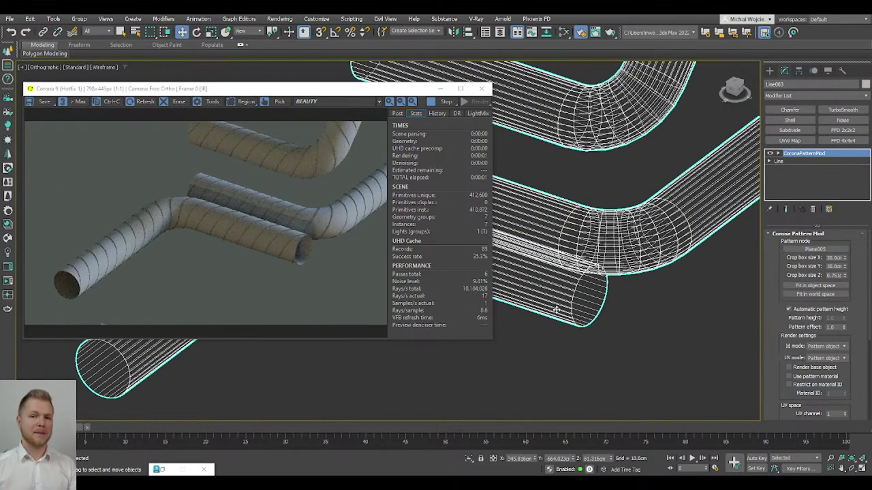
{"action": "left_click", "coordinate": [446, 101]}
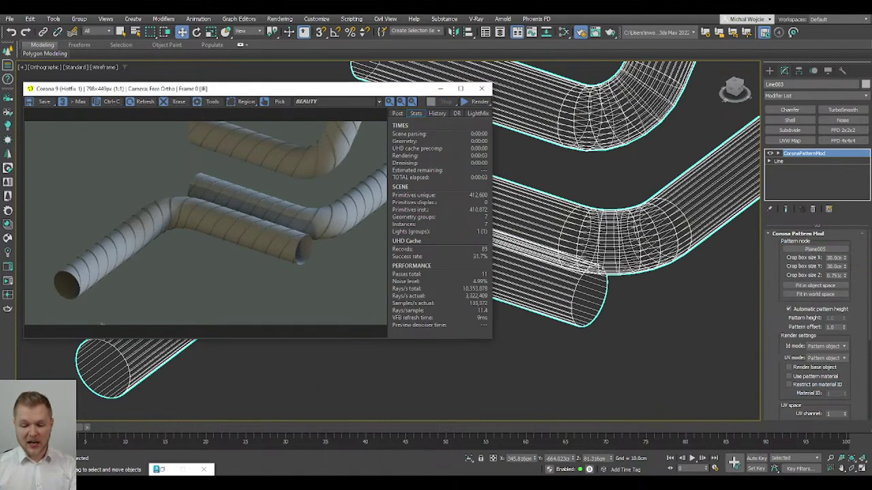
Step: Switch to the 3ds Max window with the kitchen scene, select the ornamental moulding piece, then the ceiling trim with Corona Pattern
{"action": "mouse_move", "coordinate": [585, 484]}
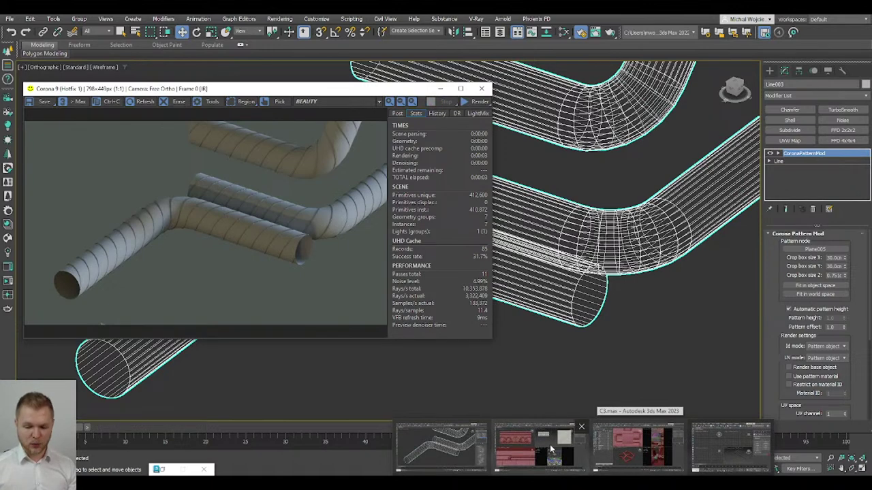
{"action": "left_click", "coordinate": [634, 447]}
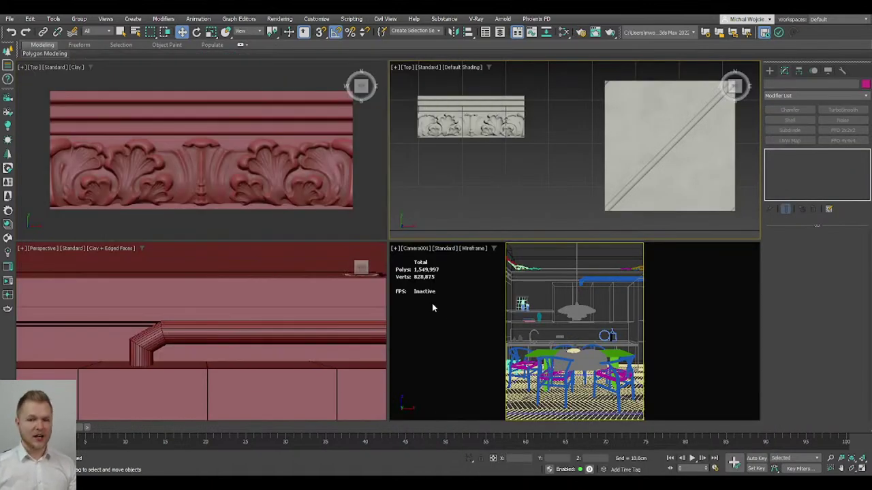
{"action": "left_click", "coordinate": [496, 133]}
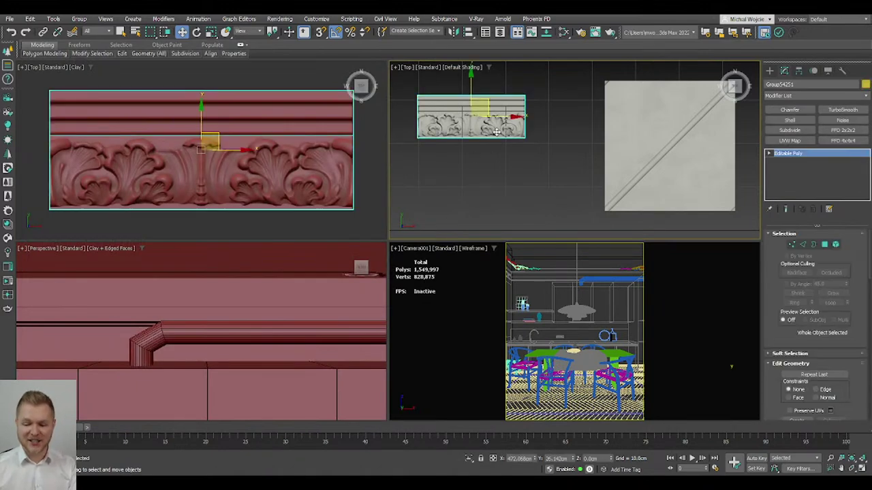
{"action": "scroll", "coordinate": [516, 148], "scroll_direction": "down", "scroll_amount": 6}
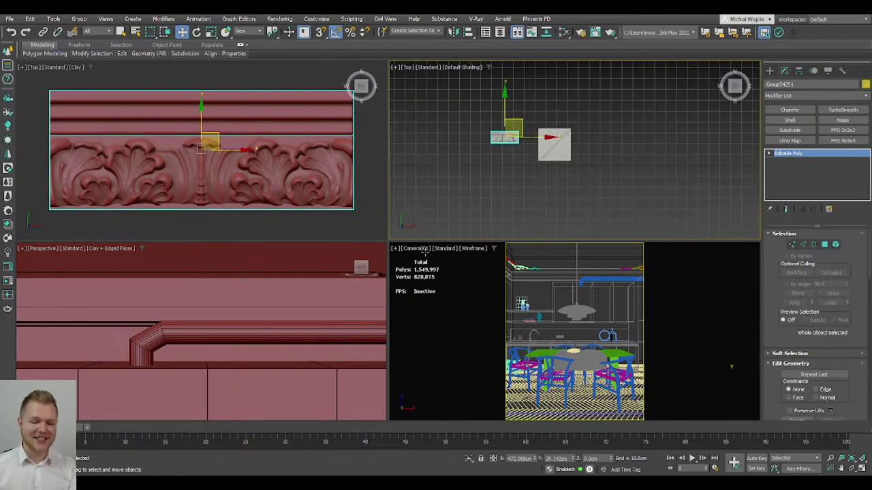
{"action": "left_click", "coordinate": [190, 301]}
{"action": "left_click", "coordinate": [190, 300]}
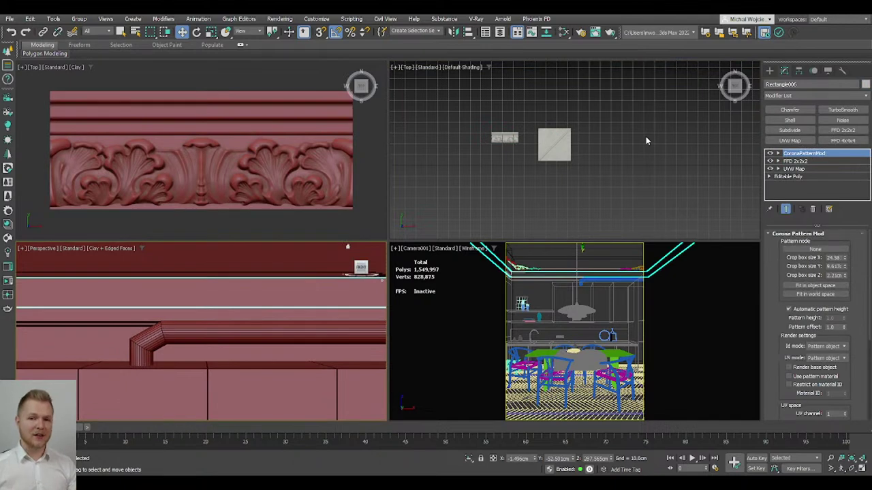
Step: Examine the ornamental moulding's mesh from an angled view with edged faces shown
{"action": "middle_click_drag", "start_coordinate": [271, 145], "coordinate": [269, 139]}
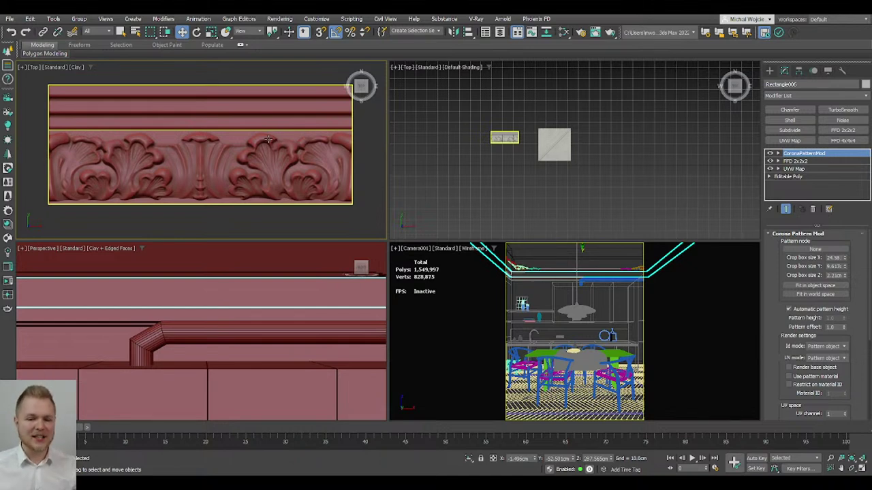
{"action": "scroll", "coordinate": [271, 152], "scroll_direction": "down", "scroll_amount": 5}
{"action": "scroll", "coordinate": [262, 156], "scroll_direction": "up", "scroll_amount": 3}
{"action": "middle_click_drag", "start_coordinate": [273, 156], "coordinate": [278, 106], "text": "alt"}
{"action": "scroll", "coordinate": [278, 106], "scroll_direction": "up", "scroll_amount": 2}
{"action": "key", "text": "F4"}
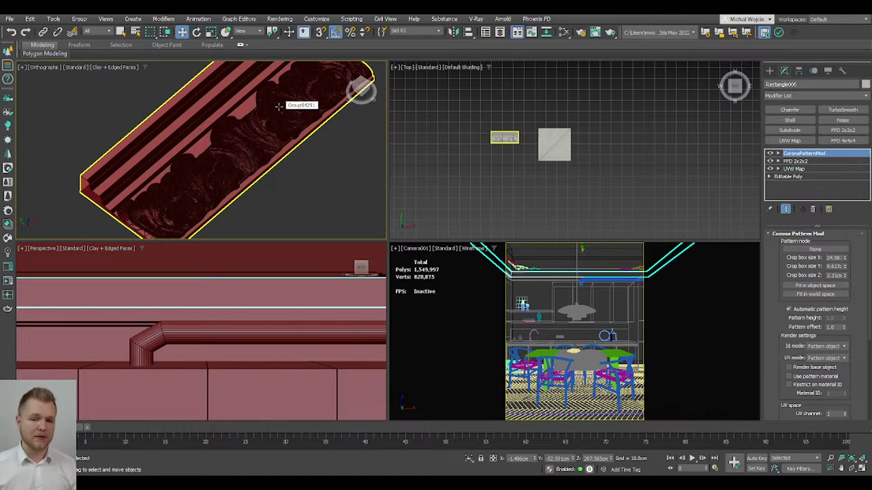
{"action": "scroll", "coordinate": [279, 109], "scroll_direction": "down", "scroll_amount": 3}
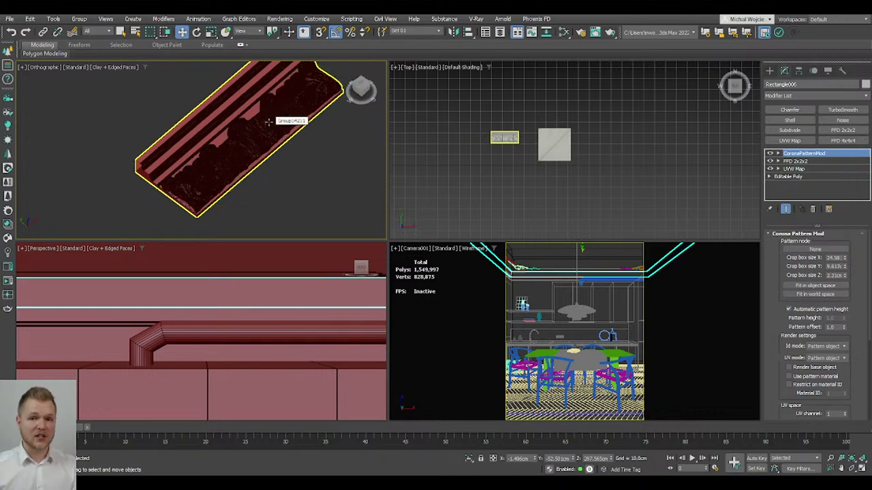
{"action": "middle_click_drag", "start_coordinate": [267, 121], "coordinate": [243, 148]}
{"action": "scroll", "coordinate": [244, 149], "scroll_direction": "down", "scroll_amount": 2}
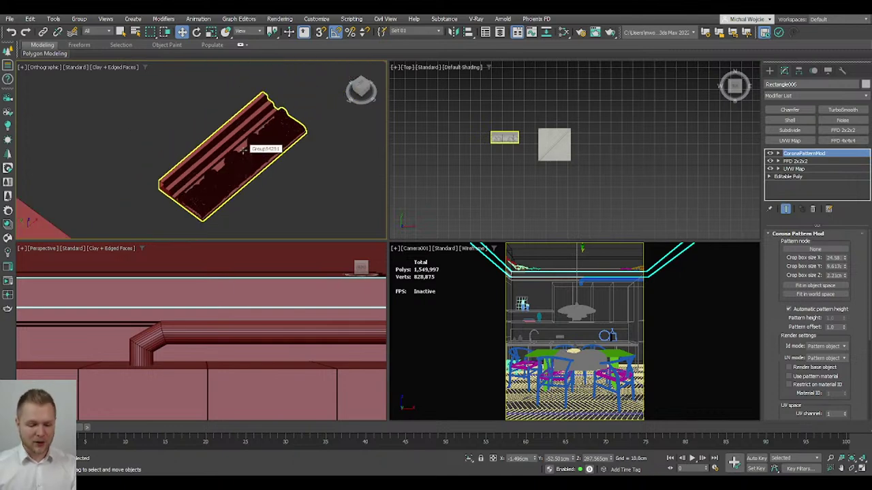
Step: Check the viewport's polygon statistics, hide them again and select the ornamental moulding
{"action": "key", "text": "7"}
{"action": "key", "text": "ctrl+d"}
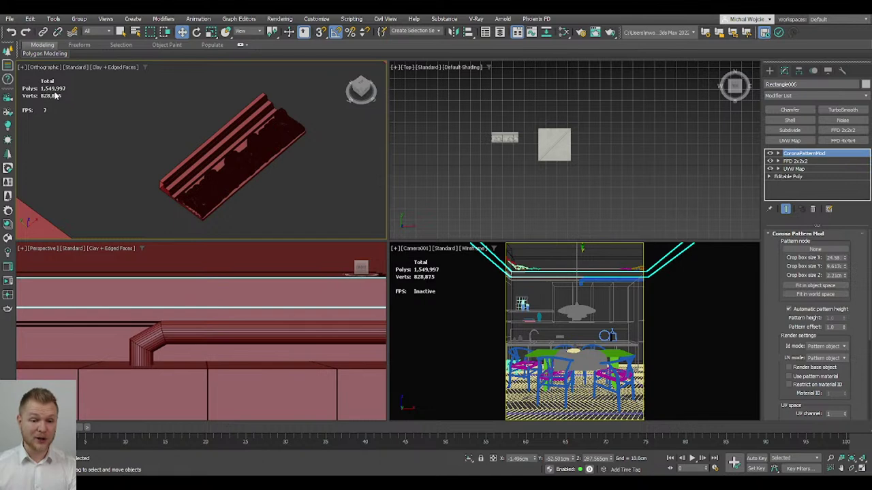
{"action": "key", "text": "7"}
{"action": "left_click", "coordinate": [270, 162]}
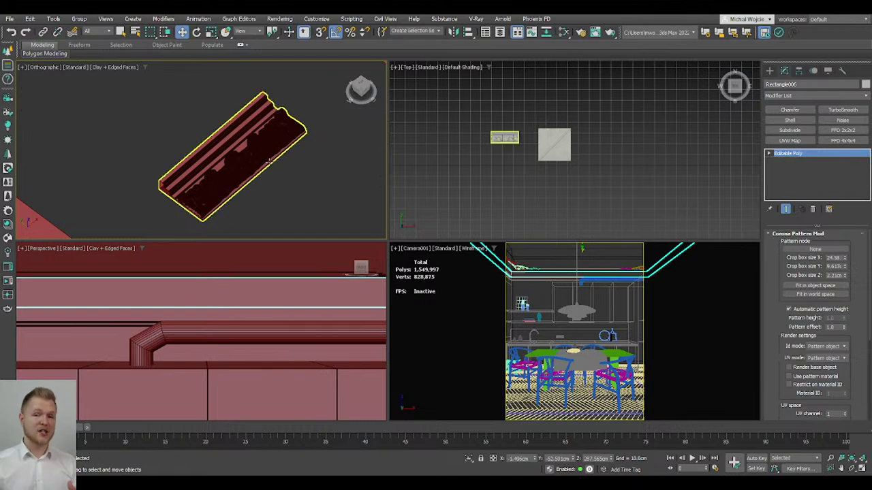
{"action": "left_click", "coordinate": [270, 162]}
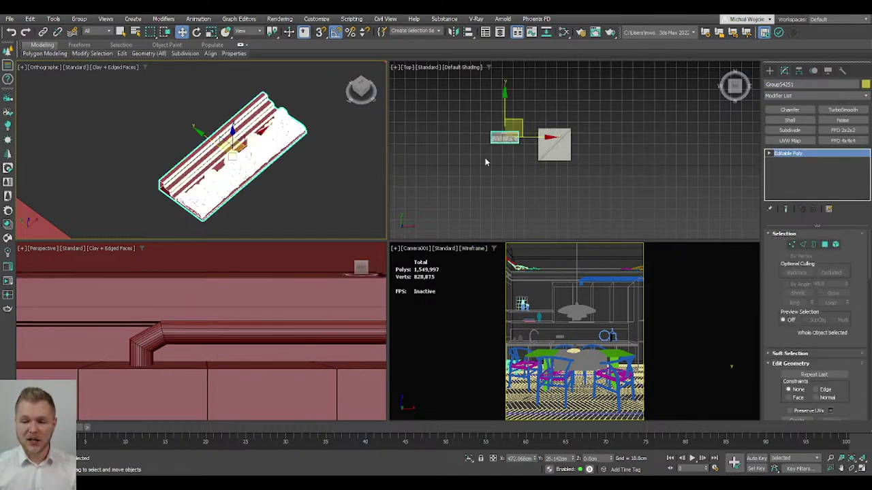
Step: Select the ceiling trim frame, view the room at an angle and try lifting the frame above the ceiling
{"action": "left_click", "coordinate": [243, 287]}
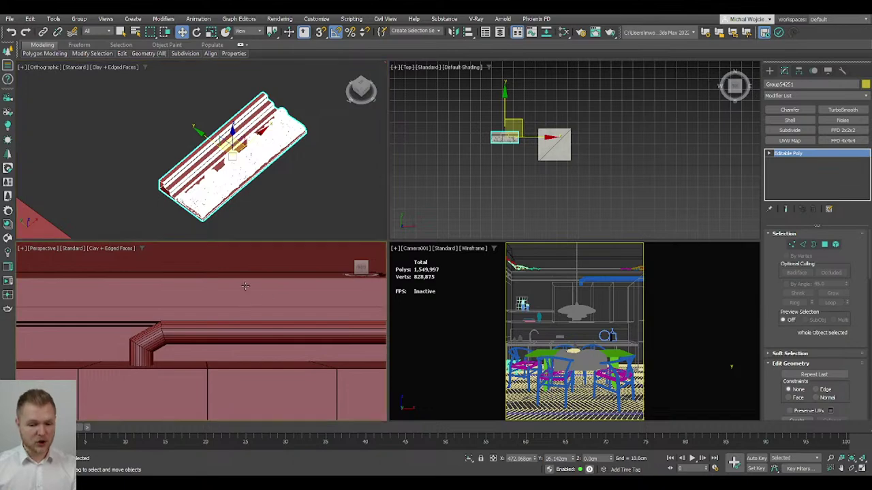
{"action": "scroll", "coordinate": [659, 137], "scroll_direction": "down", "scroll_amount": 5}
{"action": "middle_click_drag", "start_coordinate": [646, 163], "coordinate": [631, 224], "text": "alt"}
{"action": "middle_click_drag", "start_coordinate": [556, 143], "coordinate": [591, 177]}
{"action": "left_click_drag", "start_coordinate": [566, 148], "coordinate": [566, 79]}
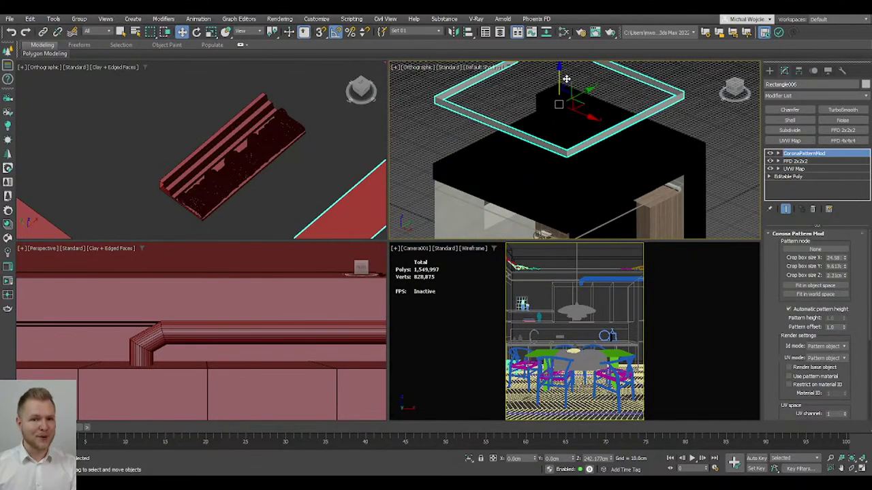
{"action": "right_click", "coordinate": [566, 79]}
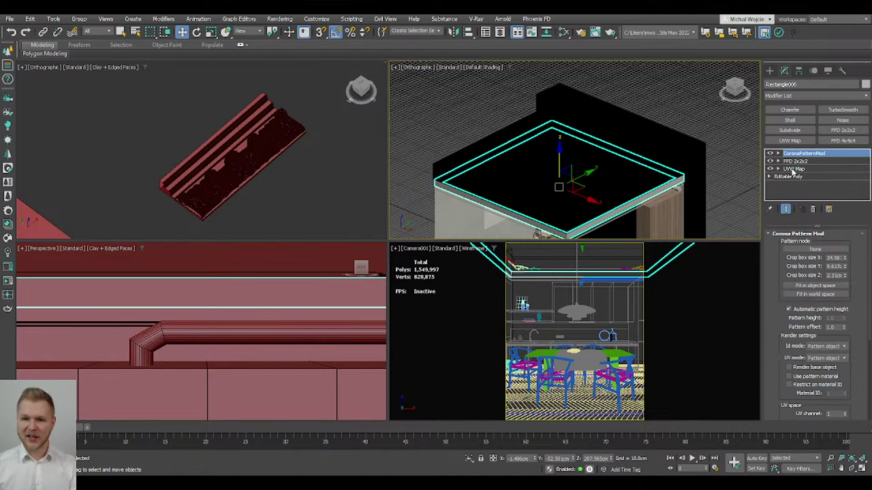
Step: Review the ceiling trim through the maximized camera view and locate the moulding and square tile beside the room
{"action": "middle_click_drag", "start_coordinate": [654, 142], "coordinate": [554, 74]}
{"action": "right_click", "coordinate": [467, 313]}
{"action": "key", "text": "alt+w"}
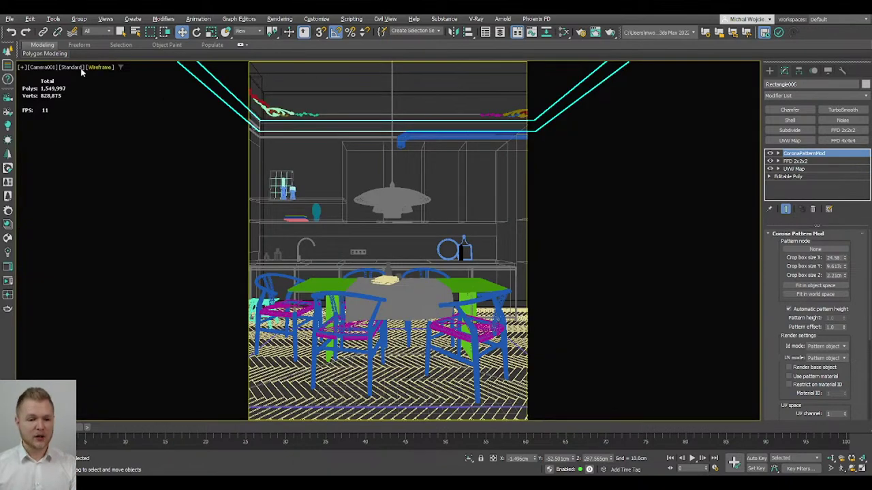
{"action": "key", "text": "alt+w"}
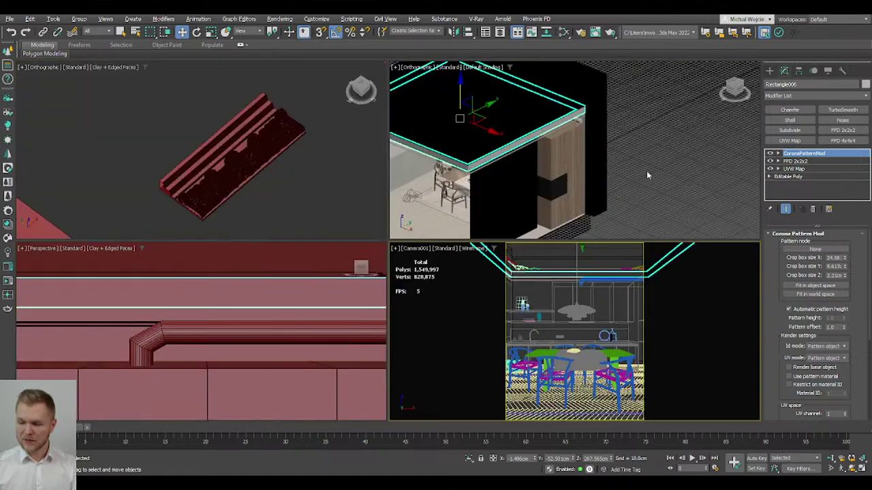
{"action": "middle_click_drag", "start_coordinate": [650, 177], "coordinate": [625, 172]}
{"action": "middle_click_drag", "start_coordinate": [677, 154], "coordinate": [644, 121]}
{"action": "scroll", "coordinate": [542, 184], "scroll_direction": "up", "scroll_amount": 6}
{"action": "middle_click_drag", "start_coordinate": [538, 166], "coordinate": [557, 191]}
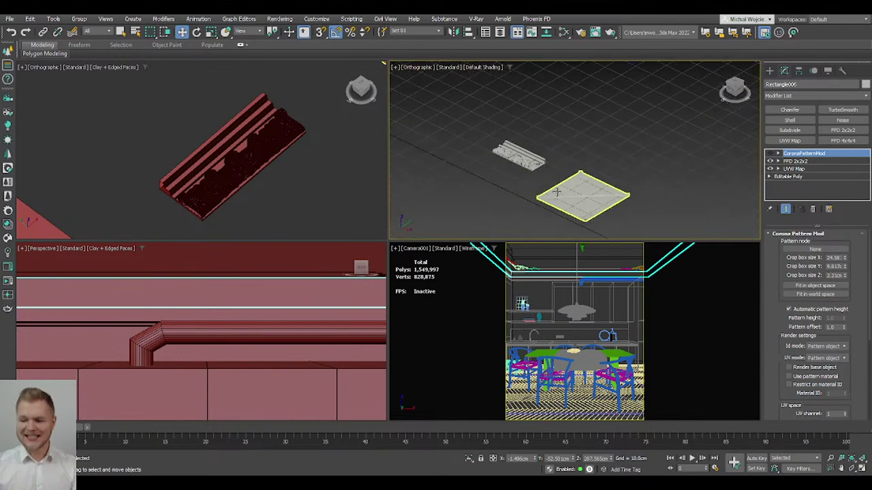
Step: Assign the ornamental moulding as the ceiling trim's pattern object and start an interactive render of the kitchen
{"action": "left_click", "coordinate": [519, 155]}
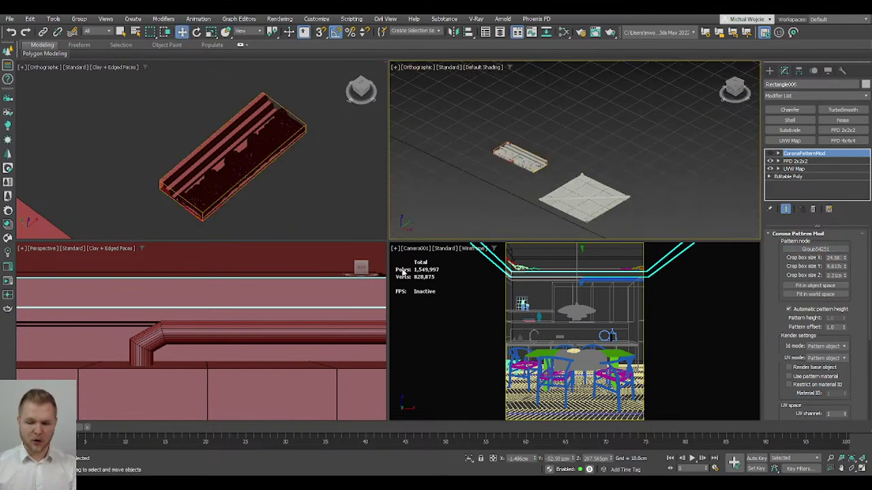
{"action": "middle_click", "coordinate": [159, 238]}
{"action": "key", "text": "alt+w"}
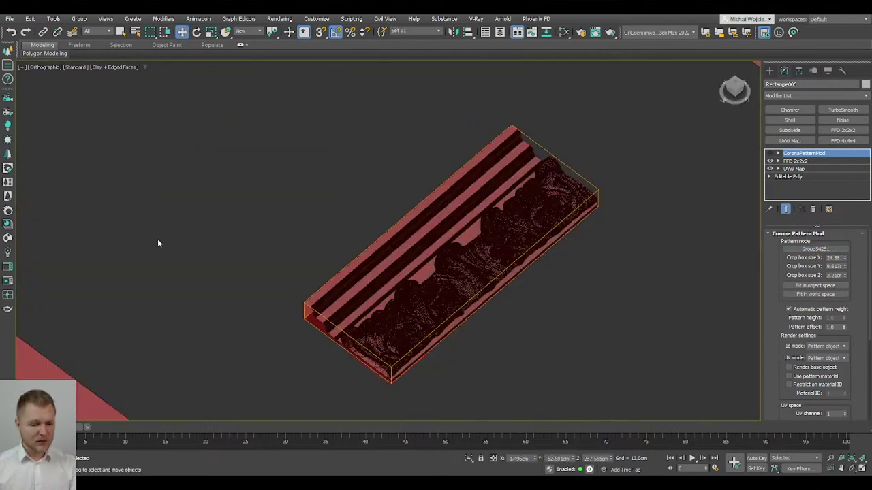
{"action": "left_click", "coordinate": [8, 281]}
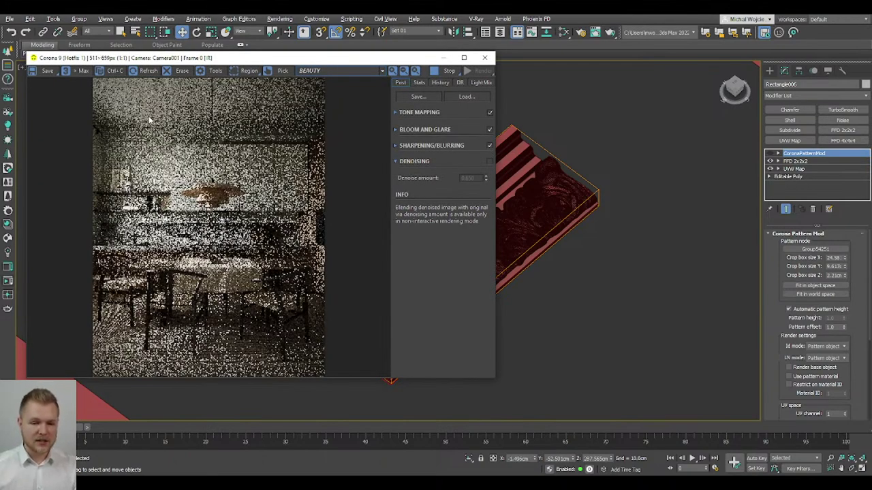
Step: Enable the ceiling trim's Corona Pattern modifier and restrict the interactive render to a region around the trim
{"action": "scroll", "coordinate": [143, 138], "scroll_direction": "up", "scroll_amount": 2}
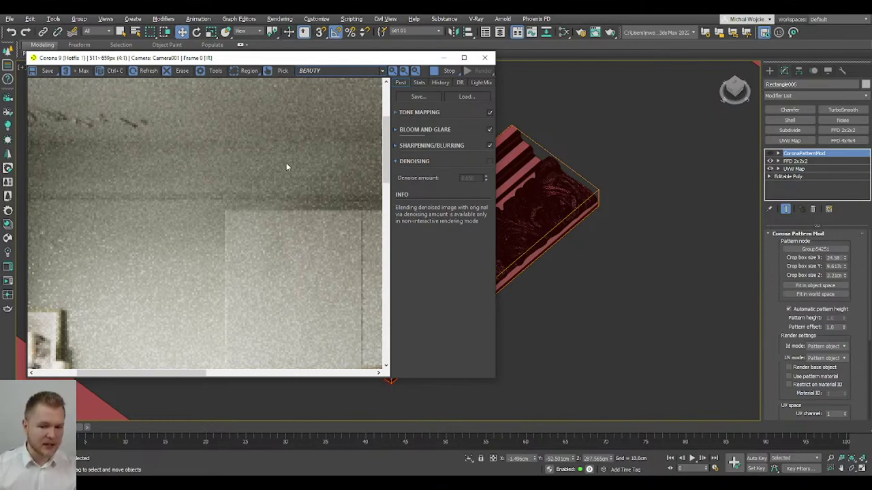
{"action": "scroll", "coordinate": [291, 168], "scroll_direction": "up", "scroll_amount": 2}
{"action": "left_click", "coordinate": [770, 153]}
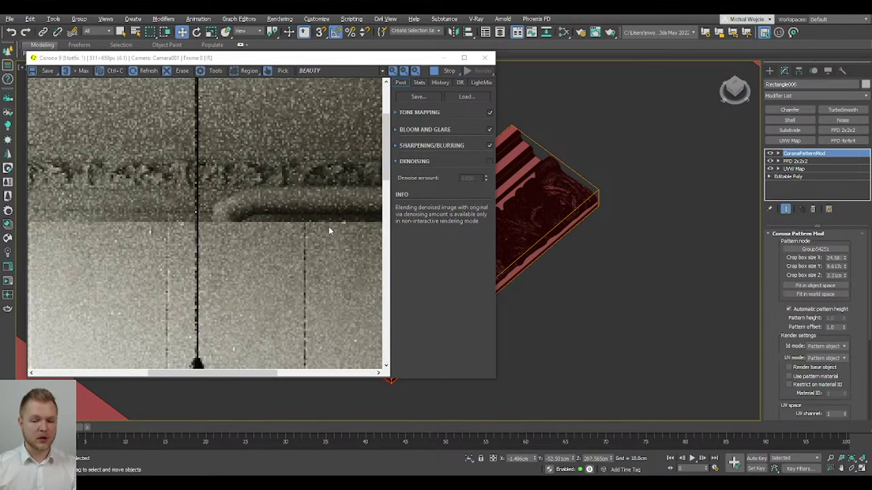
{"action": "scroll", "coordinate": [217, 191], "scroll_direction": "down", "scroll_amount": 4}
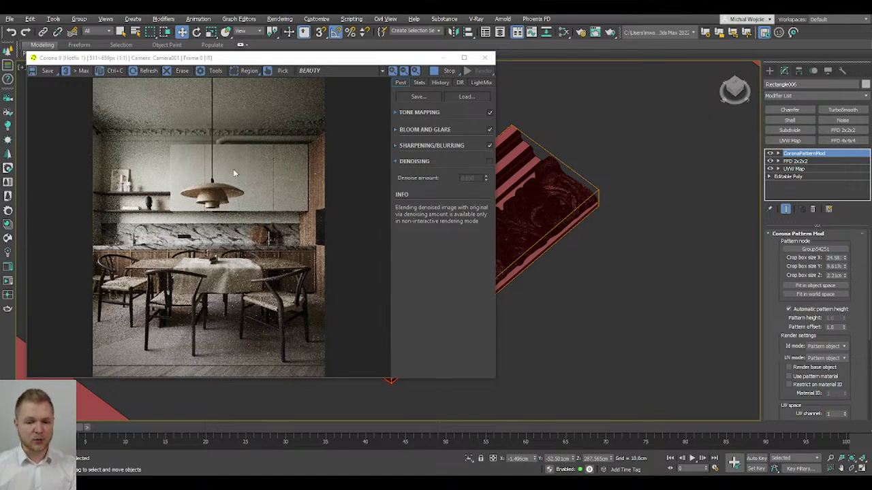
{"action": "left_click", "coordinate": [247, 72]}
{"action": "left_click_drag", "start_coordinate": [82, 153], "coordinate": [324, 108]}
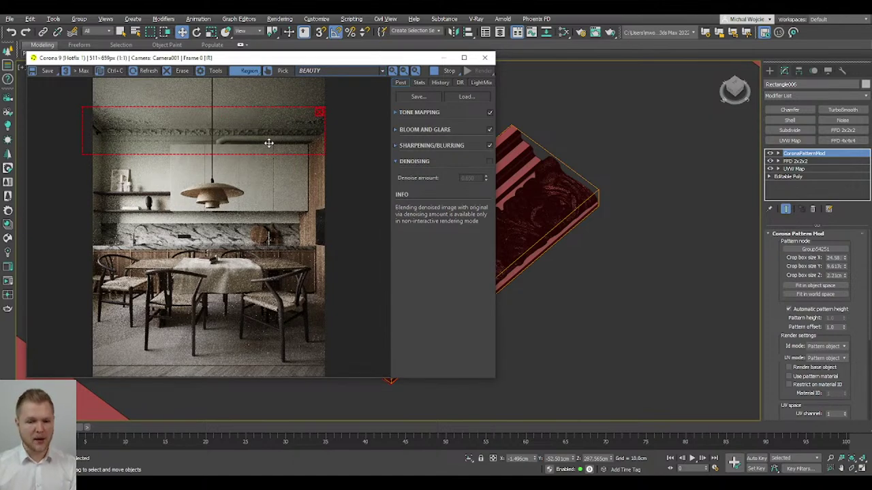
Step: Restore the four-viewport layout, select the pipe below the ceiling and move the render window clear of the pattern objects
{"action": "scroll", "coordinate": [643, 210], "scroll_direction": "down", "scroll_amount": 3}
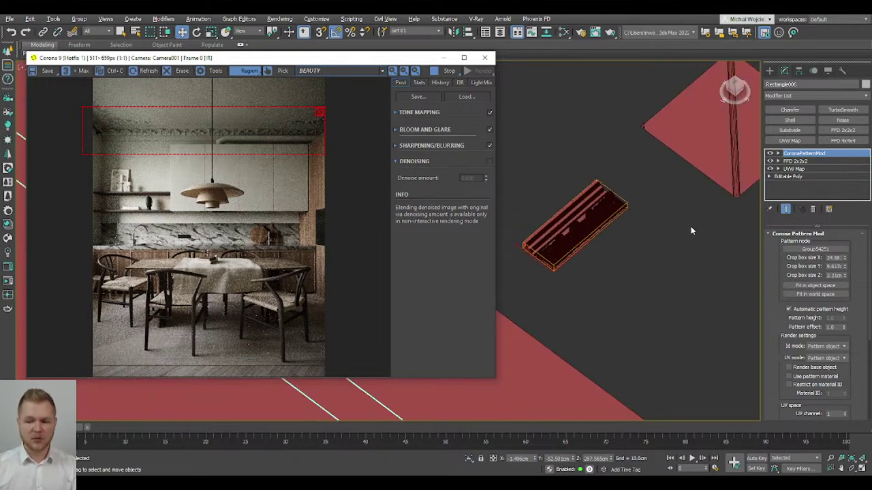
{"action": "middle_click_drag", "start_coordinate": [675, 221], "coordinate": [658, 256]}
{"action": "scroll", "coordinate": [658, 256], "scroll_direction": "up", "scroll_amount": 1}
{"action": "scroll", "coordinate": [657, 255], "scroll_direction": "down", "scroll_amount": 3}
{"action": "key", "text": "alt+w"}
{"action": "left_click_drag", "start_coordinate": [288, 72], "coordinate": [605, 58]}
{"action": "middle_click", "coordinate": [220, 342]}
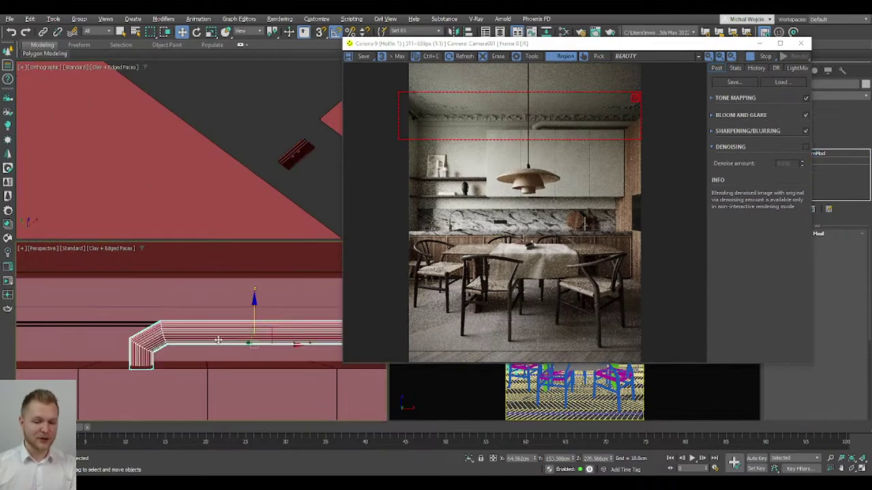
{"action": "left_click_drag", "start_coordinate": [595, 47], "coordinate": [209, 73]}
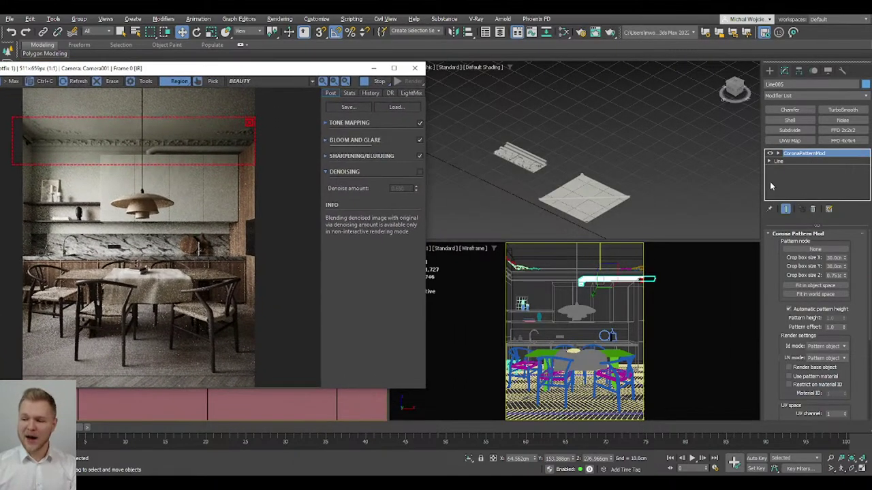
Step: Try the square tile as the pipe's pattern object and check it closely in the render
{"action": "left_click", "coordinate": [815, 249]}
{"action": "left_click", "coordinate": [625, 209]}
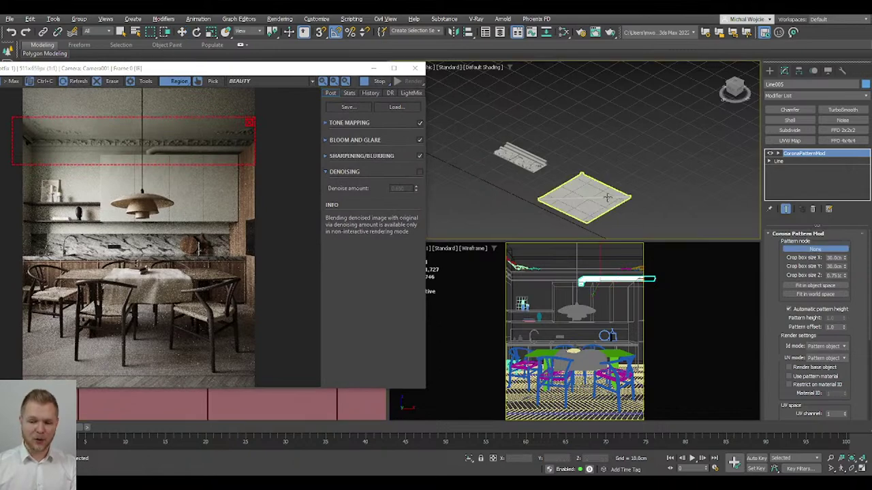
{"action": "scroll", "coordinate": [183, 148], "scroll_direction": "up", "scroll_amount": 2}
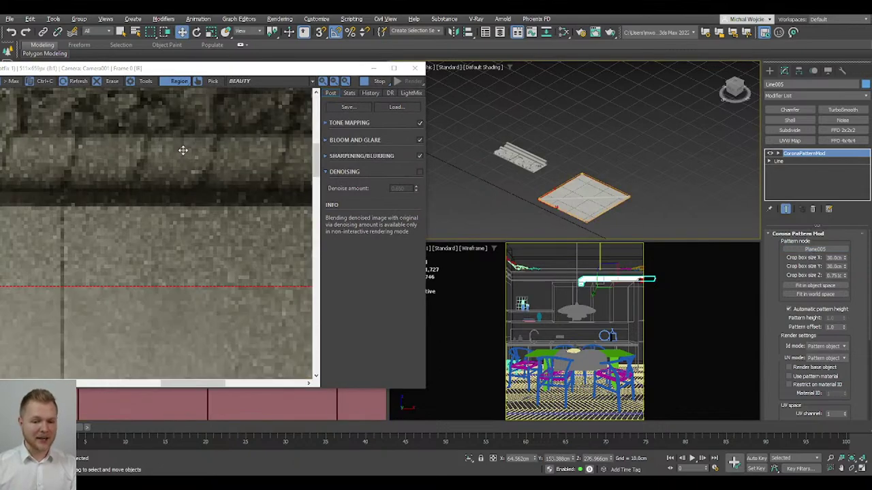
{"action": "left_click_drag", "start_coordinate": [183, 148], "coordinate": [211, 156]}
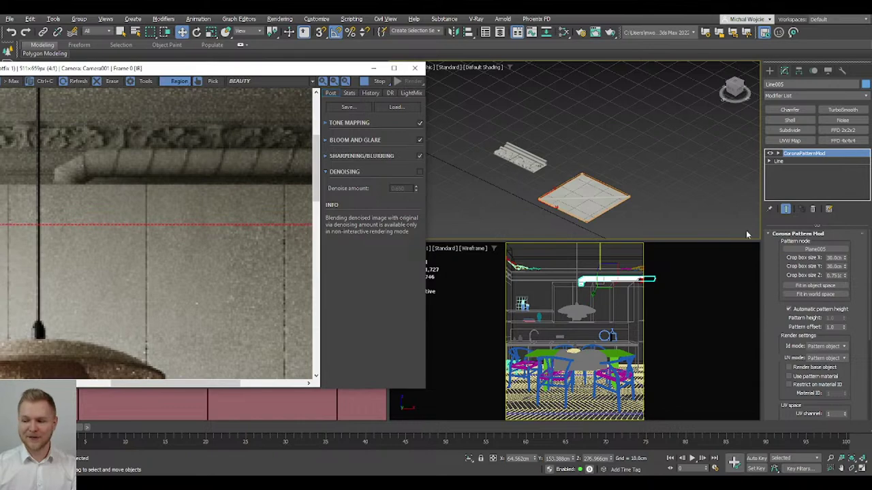
Step: Assign the ornamental moulding as the pipe's pattern object and check it in the render
{"action": "left_click", "coordinate": [815, 250]}
{"action": "left_click", "coordinate": [518, 156]}
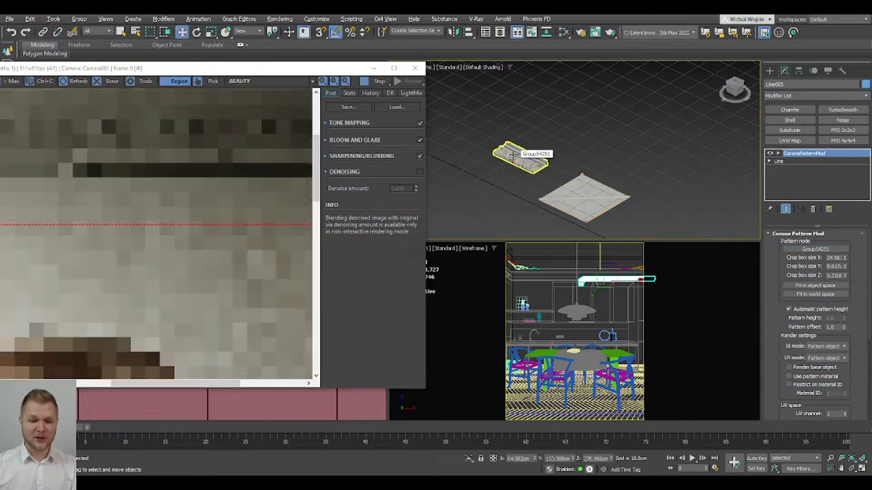
{"action": "scroll", "coordinate": [184, 163], "scroll_direction": "down", "scroll_amount": 1}
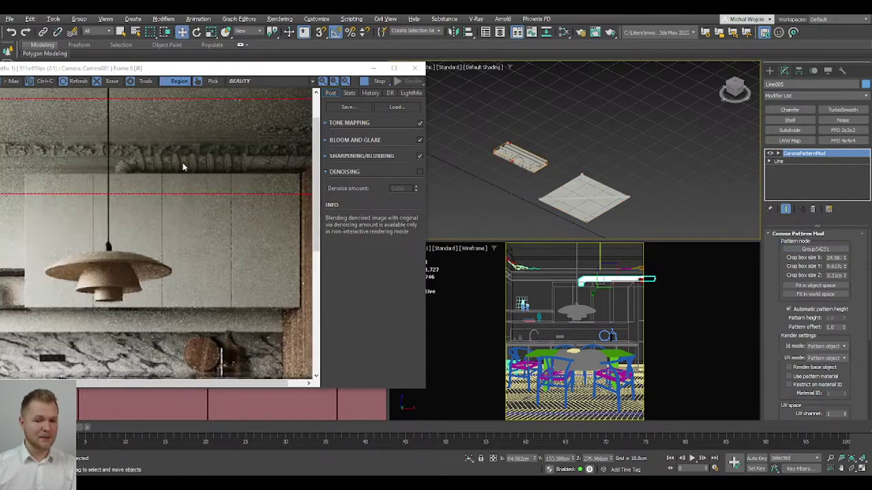
{"action": "scroll", "coordinate": [214, 156], "scroll_direction": "up", "scroll_amount": 1}
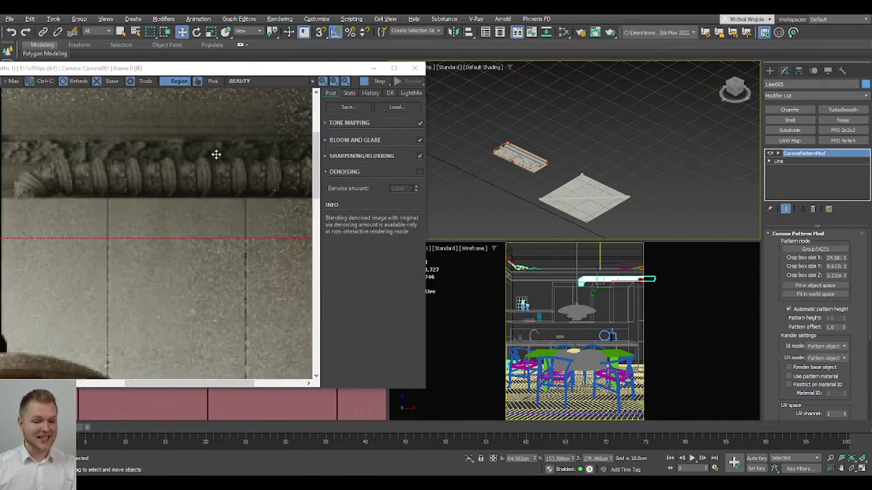
{"action": "scroll", "coordinate": [215, 155], "scroll_direction": "down", "scroll_amount": 2}
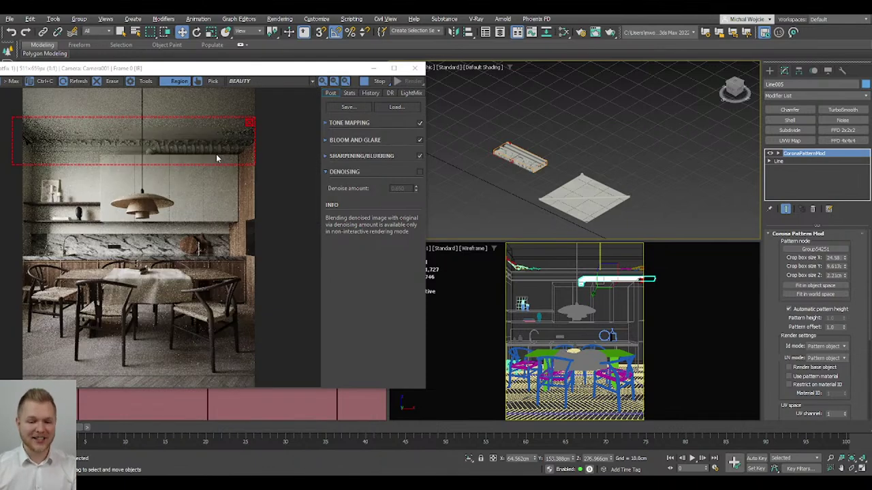
{"action": "scroll", "coordinate": [207, 150], "scroll_direction": "up", "scroll_amount": 1}
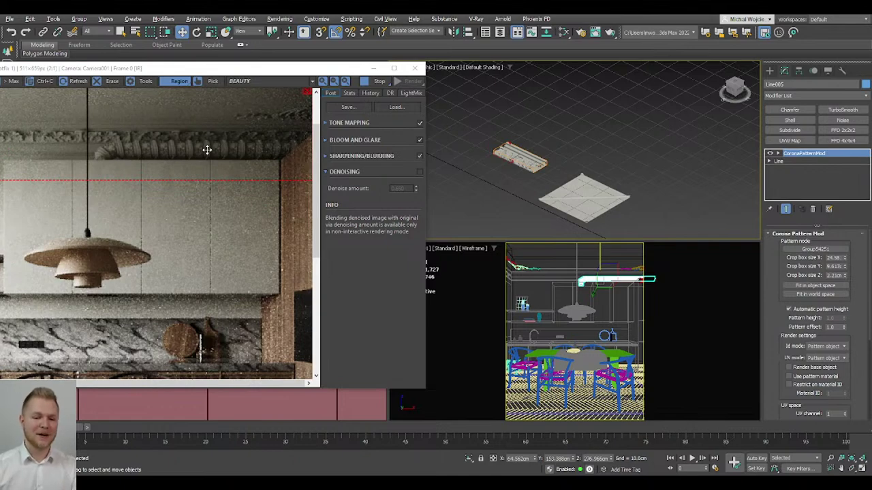
Step: Switch the camera viewport to a free perspective view and frame the pipe's bend up close
{"action": "key", "text": "alt+q"}
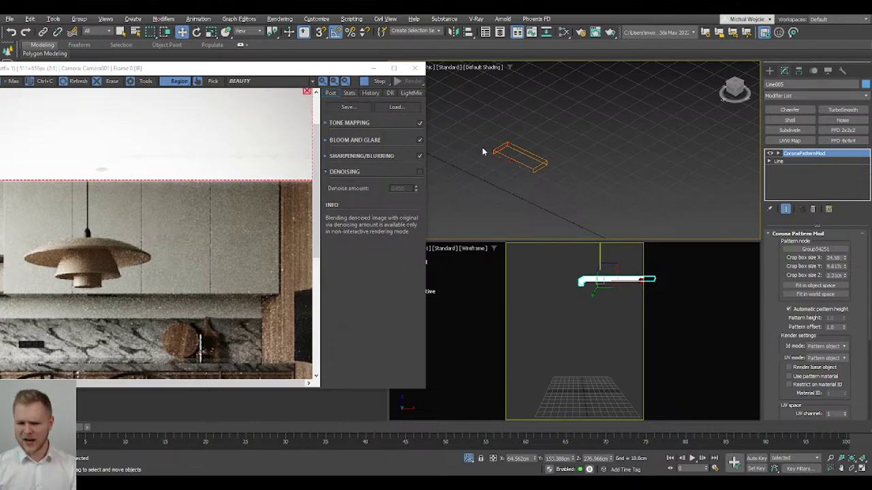
{"action": "key", "text": "alt+q"}
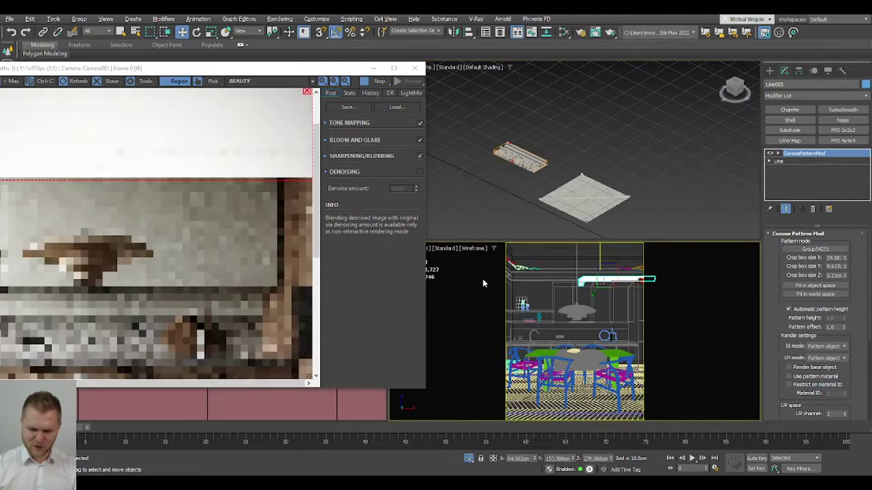
{"action": "key", "text": "p"}
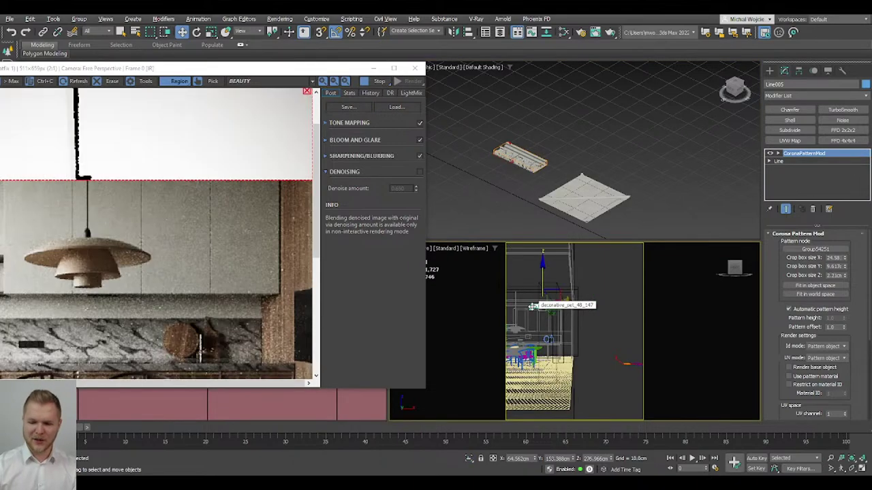
{"action": "middle_click_drag", "start_coordinate": [531, 306], "coordinate": [565, 309], "text": "alt"}
{"action": "scroll", "coordinate": [566, 307], "scroll_direction": "up", "scroll_amount": 10}
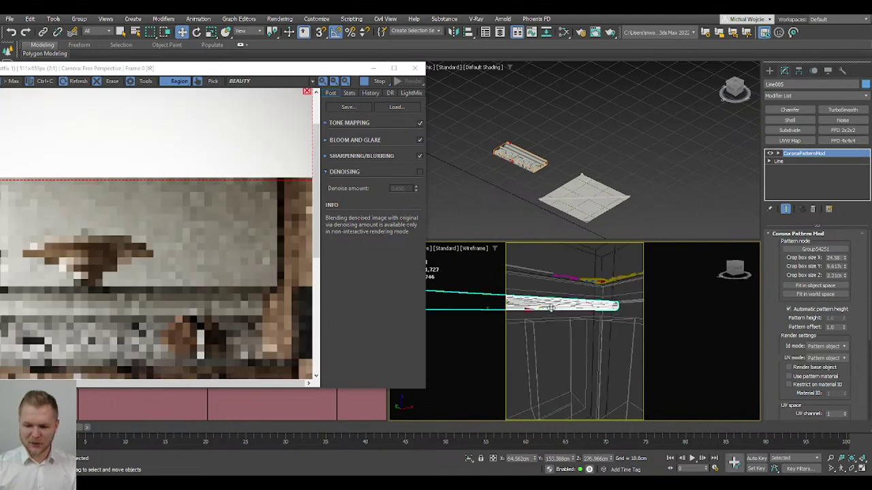
{"action": "scroll", "coordinate": [590, 320], "scroll_direction": "up", "scroll_amount": 3}
{"action": "middle_click_drag", "start_coordinate": [590, 320], "coordinate": [621, 320], "text": "alt"}
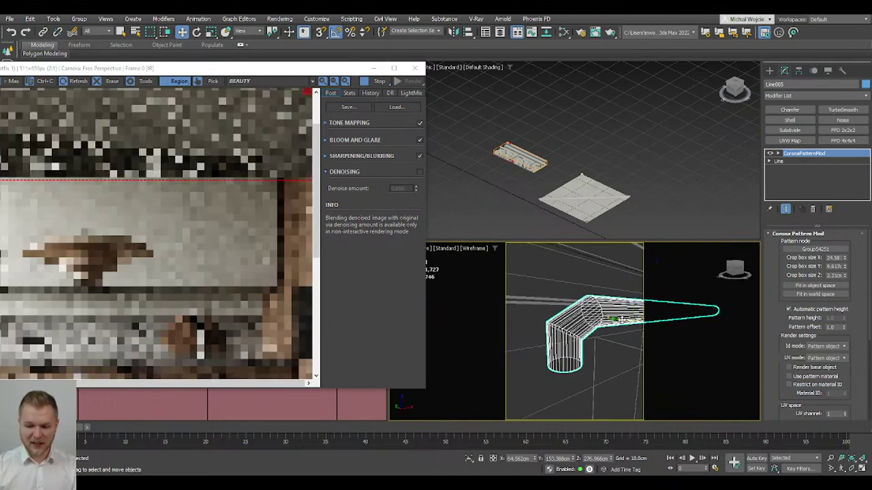
Step: Clear the render region and examine the ornamental pattern on the pipe's bend and straight section before closing the render window
{"action": "double_click", "coordinate": [308, 68]}
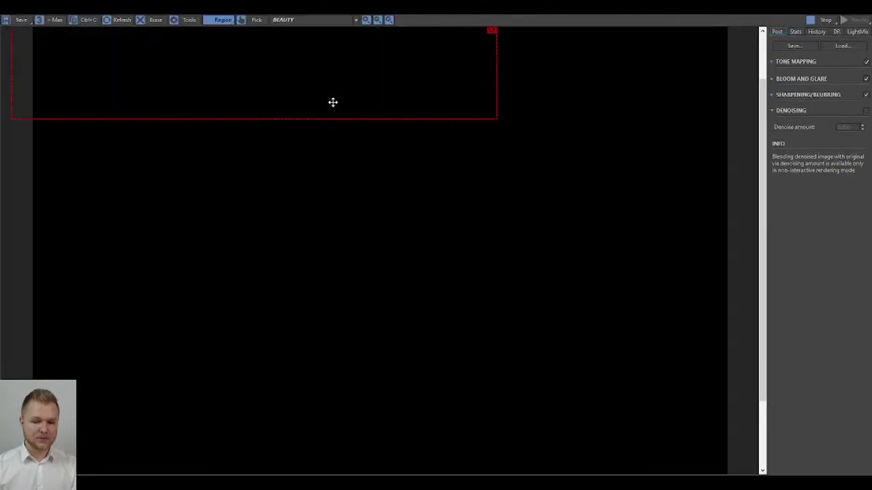
{"action": "left_click", "coordinate": [553, 31]}
{"action": "left_click_drag", "start_coordinate": [534, 14], "coordinate": [355, 22]}
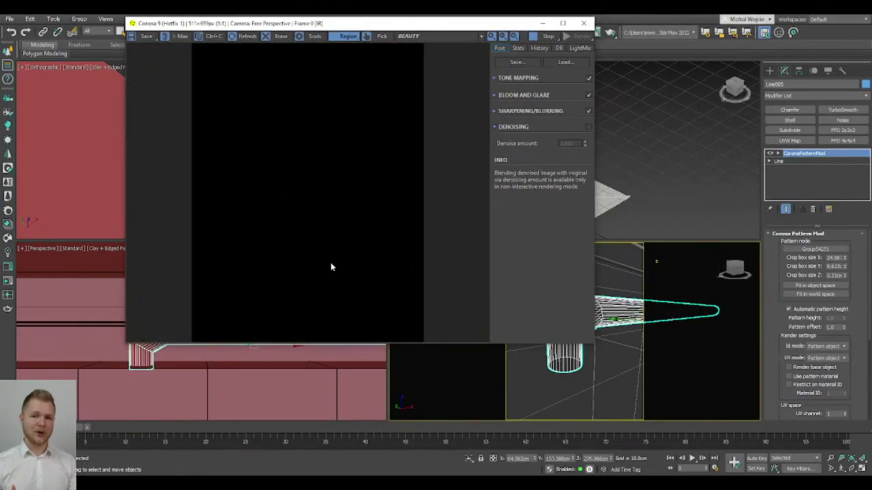
{"action": "scroll", "coordinate": [345, 214], "scroll_direction": "up", "scroll_amount": 5}
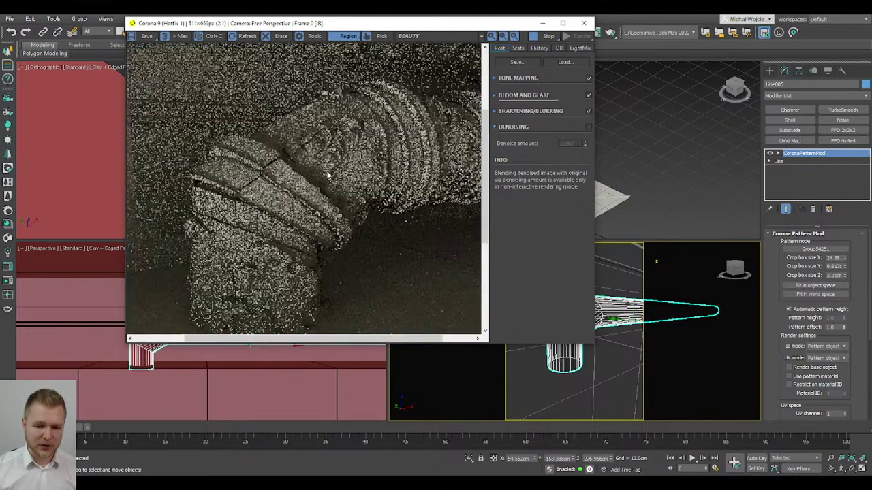
{"action": "scroll", "coordinate": [361, 171], "scroll_direction": "down", "scroll_amount": 4}
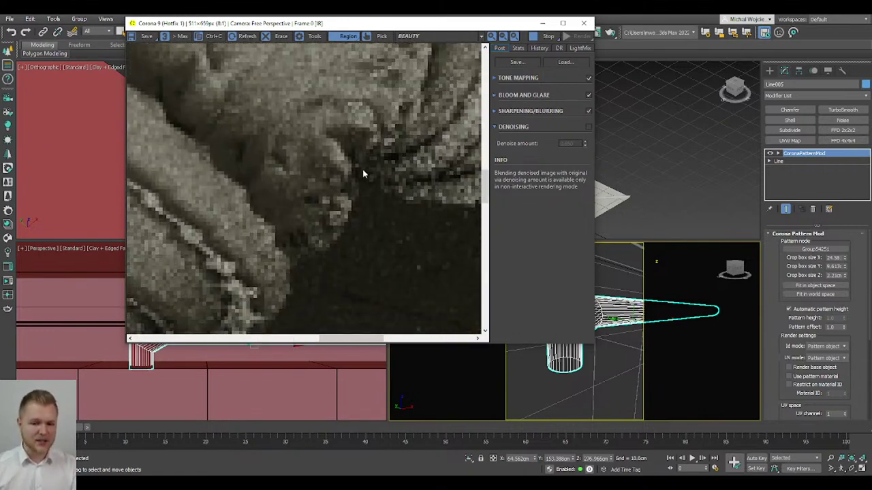
{"action": "middle_click_drag", "start_coordinate": [664, 319], "coordinate": [613, 345], "text": "alt"}
{"action": "scroll", "coordinate": [632, 312], "scroll_direction": "up", "scroll_amount": 3}
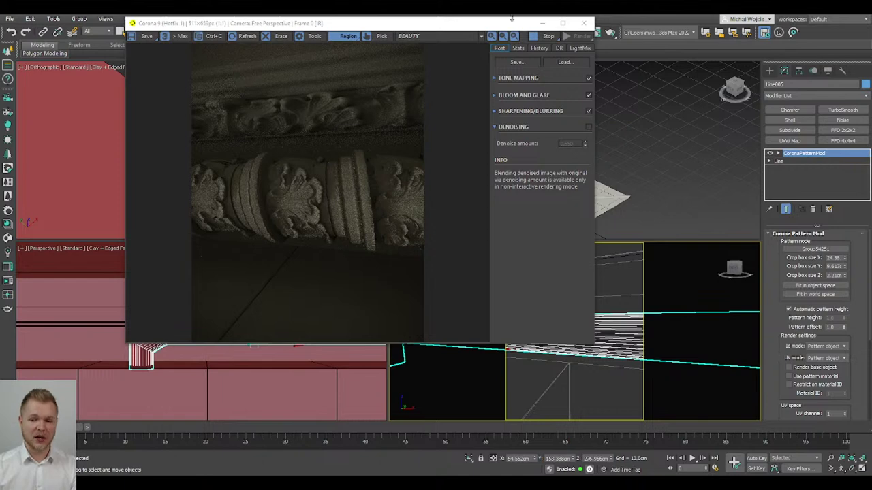
{"action": "left_click", "coordinate": [583, 23]}
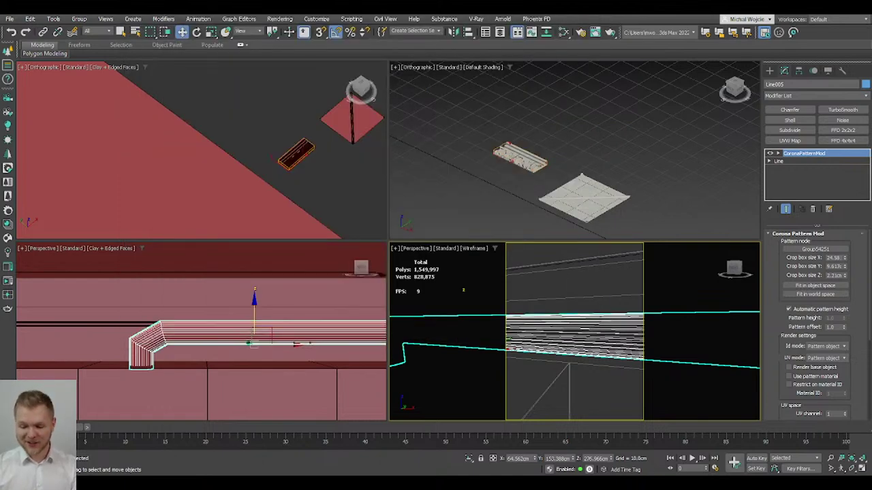
Step: Switch to the restaurant scene in C3.max and close its render window
{"action": "mouse_move", "coordinate": [583, 483]}
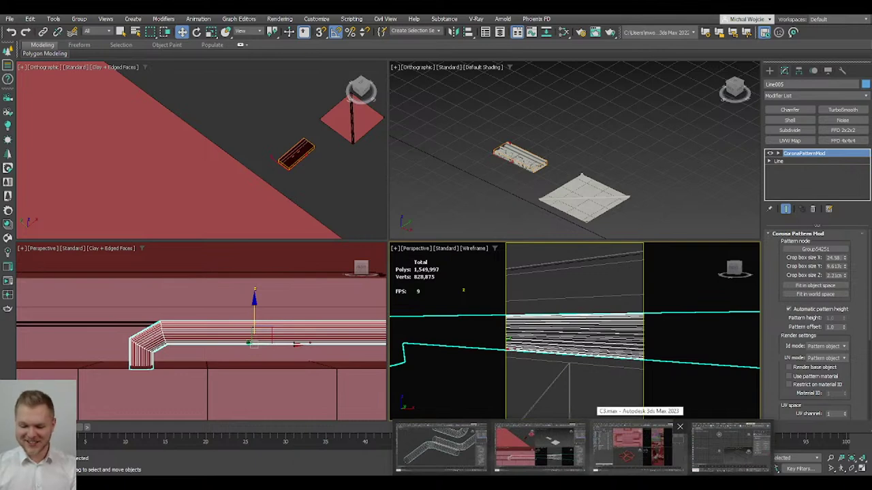
{"action": "left_click", "coordinate": [632, 447]}
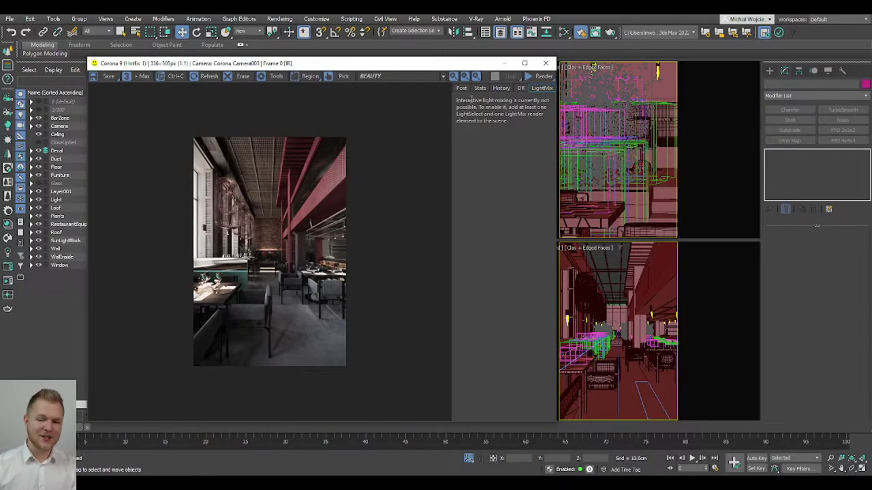
{"action": "left_click", "coordinate": [545, 63]}
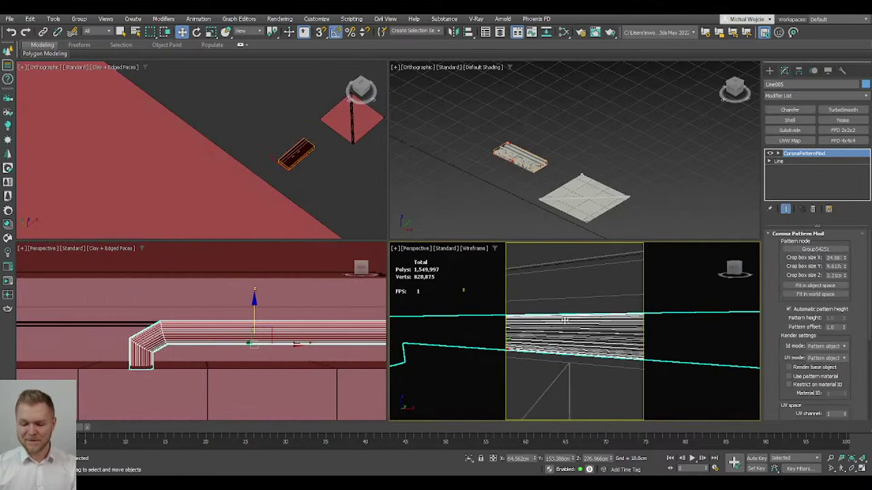
{"action": "mouse_move", "coordinate": [584, 484]}
{"action": "left_click", "coordinate": [637, 446]}
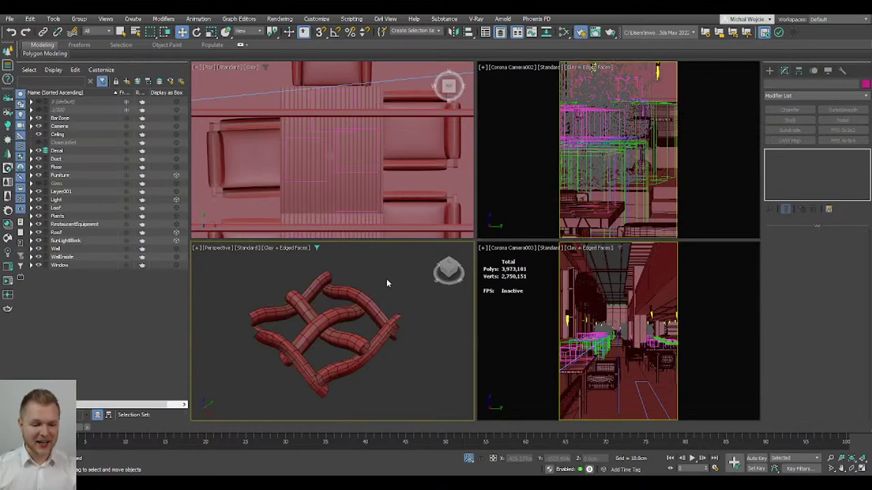
Step: Survey the restaurant's layout in the top view
{"action": "scroll", "coordinate": [385, 144], "scroll_direction": "down", "scroll_amount": 5}
{"action": "scroll", "coordinate": [385, 144], "scroll_direction": "down", "scroll_amount": 5}
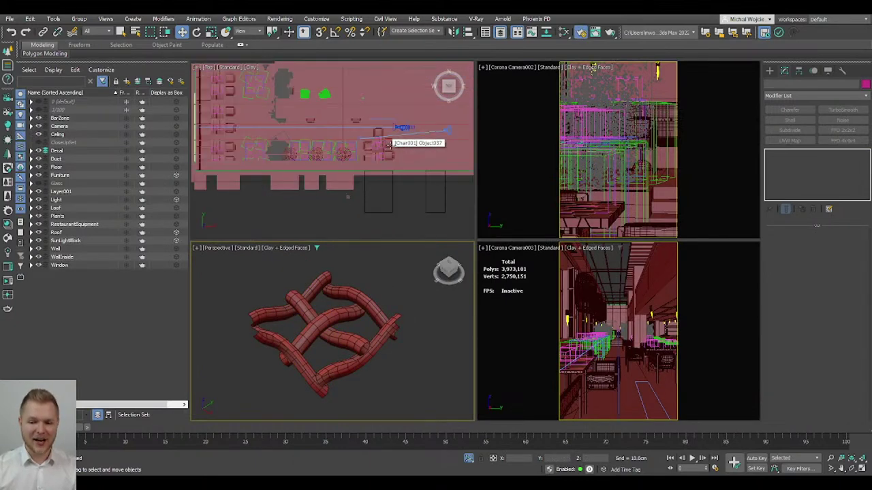
{"action": "scroll", "coordinate": [403, 128], "scroll_direction": "up", "scroll_amount": 5}
{"action": "scroll", "coordinate": [396, 157], "scroll_direction": "down", "scroll_amount": 4}
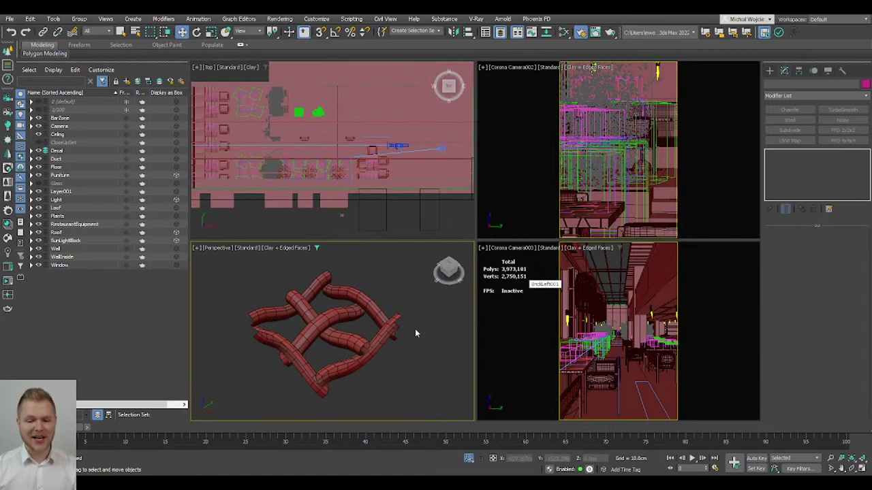
Step: Select the woven lattice piece in the perspective view, maximize that view and examine its interlaced strands from several angles
{"action": "left_click", "coordinate": [375, 338]}
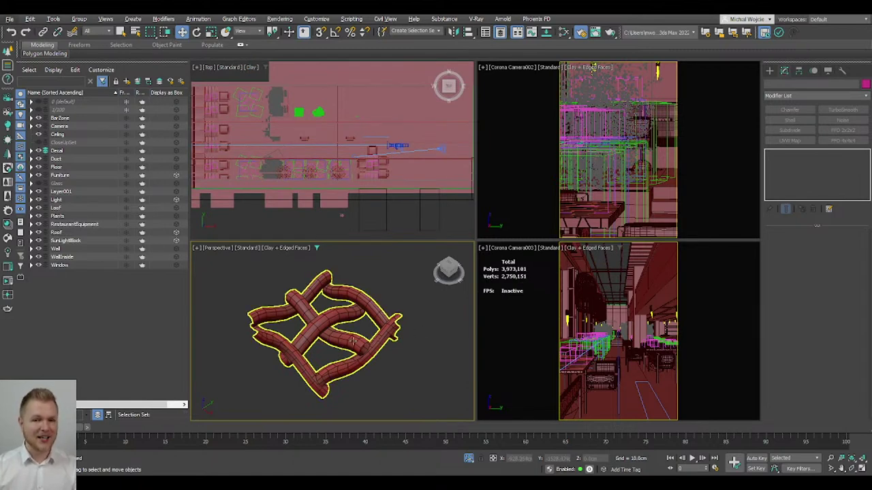
{"action": "left_click", "coordinate": [353, 340]}
{"action": "middle_click_drag", "start_coordinate": [354, 340], "coordinate": [381, 327]}
{"action": "key", "text": "alt+w"}
{"action": "middle_click_drag", "start_coordinate": [523, 237], "coordinate": [538, 214], "text": "alt"}
{"action": "scroll", "coordinate": [548, 214], "scroll_direction": "up", "scroll_amount": 4}
{"action": "scroll", "coordinate": [533, 203], "scroll_direction": "down", "scroll_amount": 2}
{"action": "middle_click_drag", "start_coordinate": [591, 162], "coordinate": [520, 275], "text": "alt"}
{"action": "scroll", "coordinate": [569, 253], "scroll_direction": "down", "scroll_amount": 4}
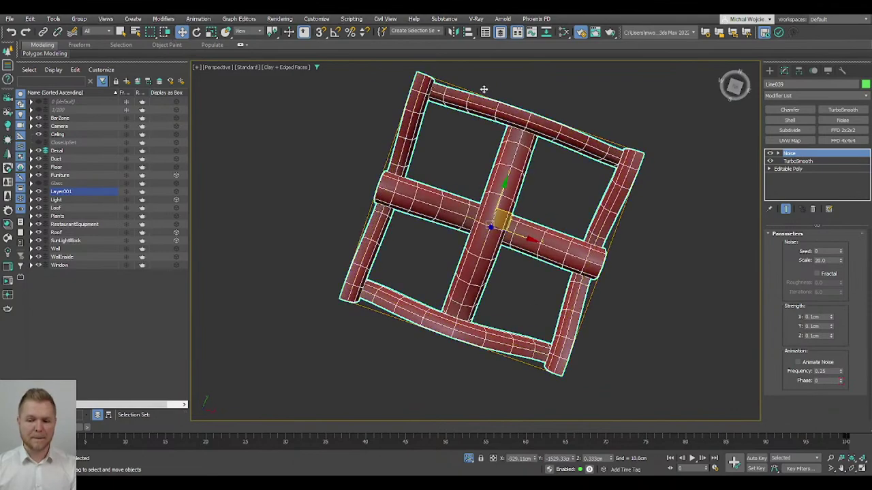
Step: Toggle the lattice's TurboSmooth modifier off and back on to compare the low-poly and smoothed strands
{"action": "left_click", "coordinate": [771, 162]}
{"action": "middle_click_drag", "start_coordinate": [518, 259], "coordinate": [535, 274], "text": "alt"}
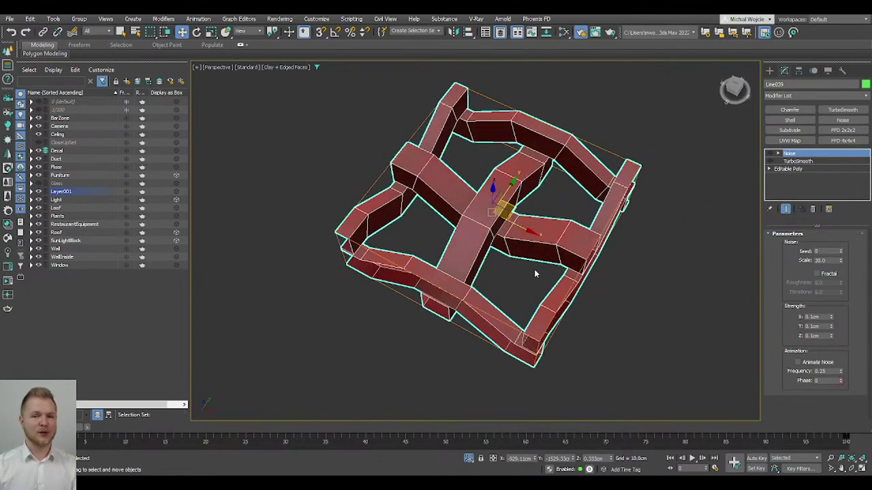
{"action": "left_click", "coordinate": [770, 161]}
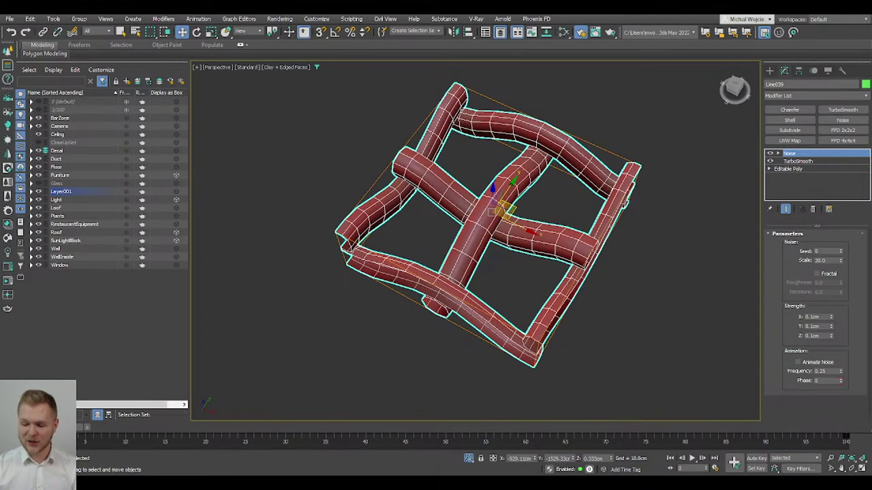
Step: Maximize the Corona Camera003 view and select the interior wall that carries the Corona Pattern modifier
{"action": "key", "text": "alt+w"}
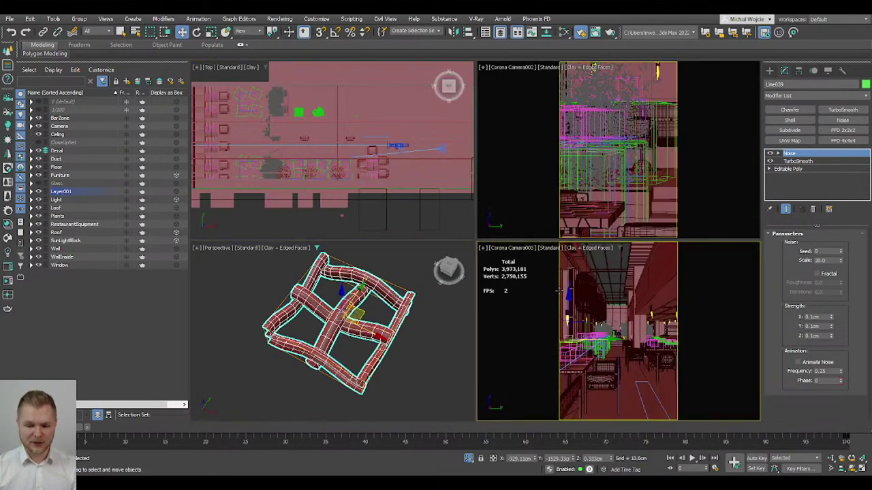
{"action": "key", "text": "alt+w"}
{"action": "left_click", "coordinate": [538, 176]}
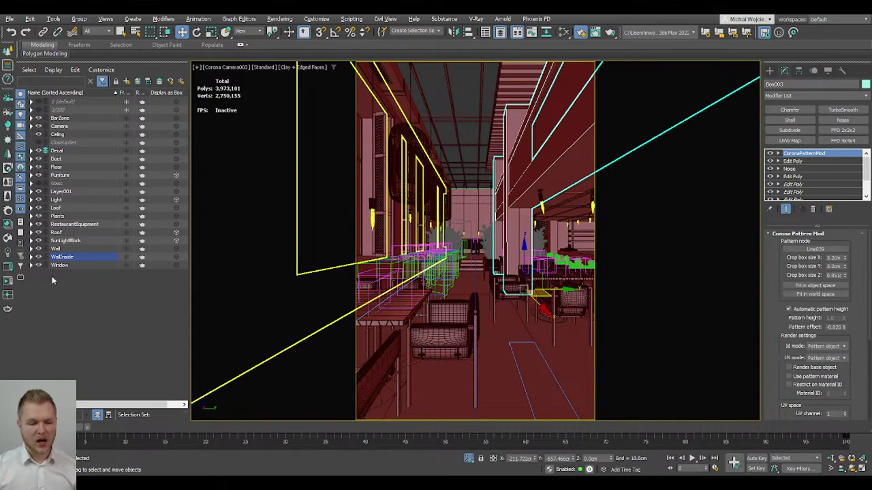
Step: Start interactive rendering of the Corona Camera003 view and move the render window clear of the viewport
{"action": "left_click", "coordinate": [8, 281]}
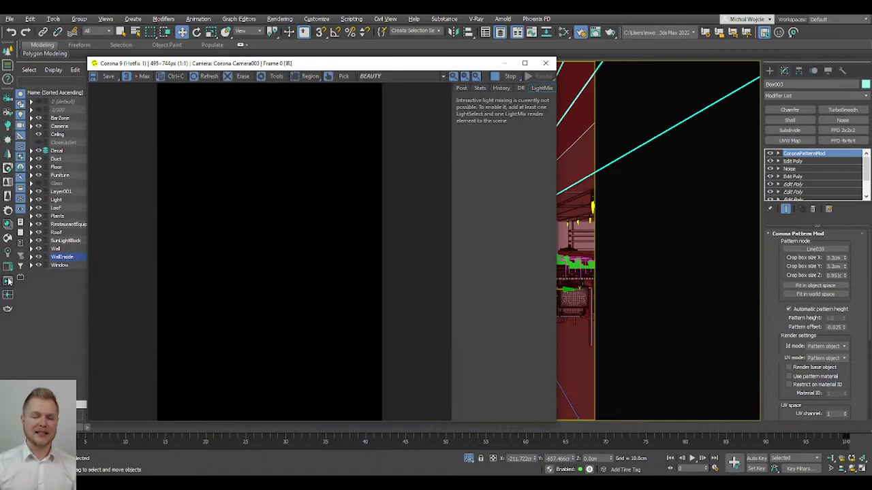
{"action": "left_click_drag", "start_coordinate": [258, 64], "coordinate": [230, 36]}
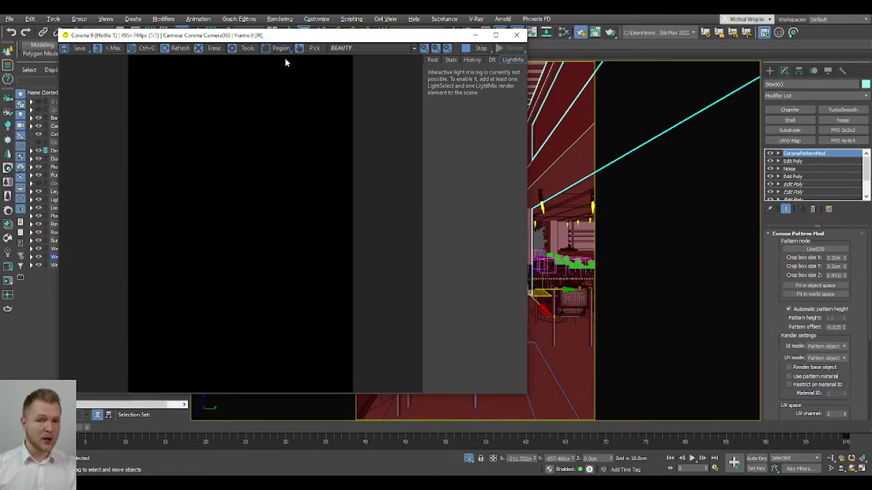
{"action": "left_click_drag", "start_coordinate": [326, 36], "coordinate": [259, 34]}
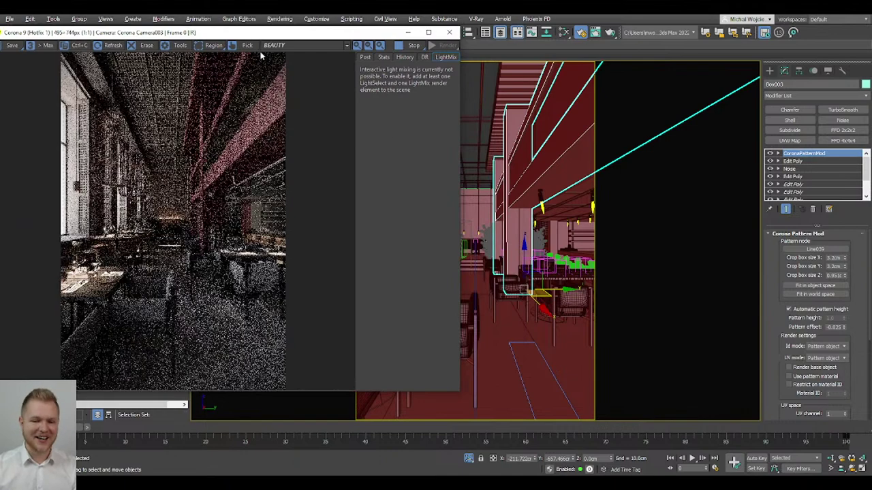
{"action": "left_click_drag", "start_coordinate": [310, 34], "coordinate": [203, 71]}
Step: Enable 2D Pan Zoom Mode for the camera view and magnify the upper part of the patterned wall
{"action": "left_click", "coordinate": [196, 67]}
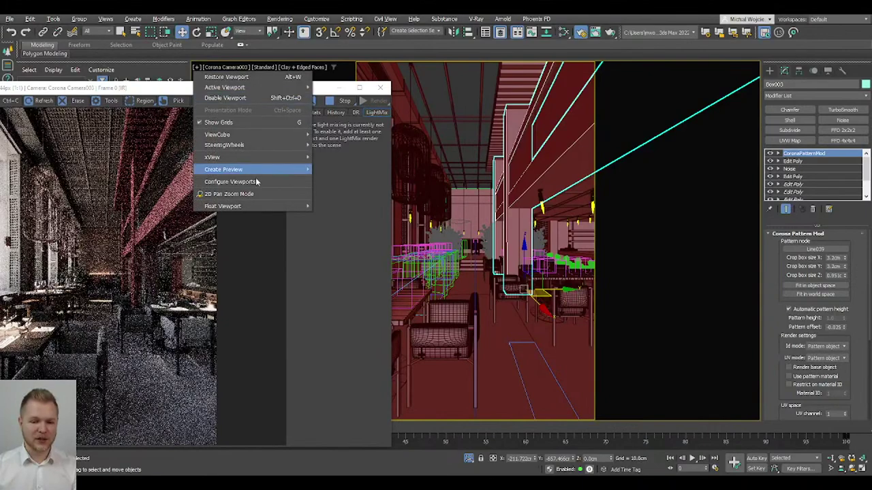
{"action": "left_click", "coordinate": [259, 194]}
{"action": "scroll", "coordinate": [567, 137], "scroll_direction": "up", "scroll_amount": 10}
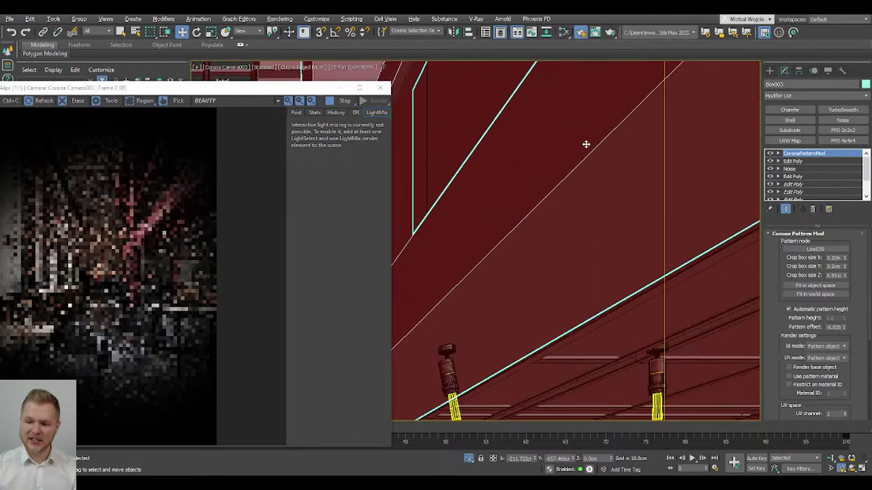
{"action": "middle_click_drag", "start_coordinate": [567, 137], "coordinate": [613, 137]}
{"action": "left_click_drag", "start_coordinate": [164, 90], "coordinate": [262, 63]}
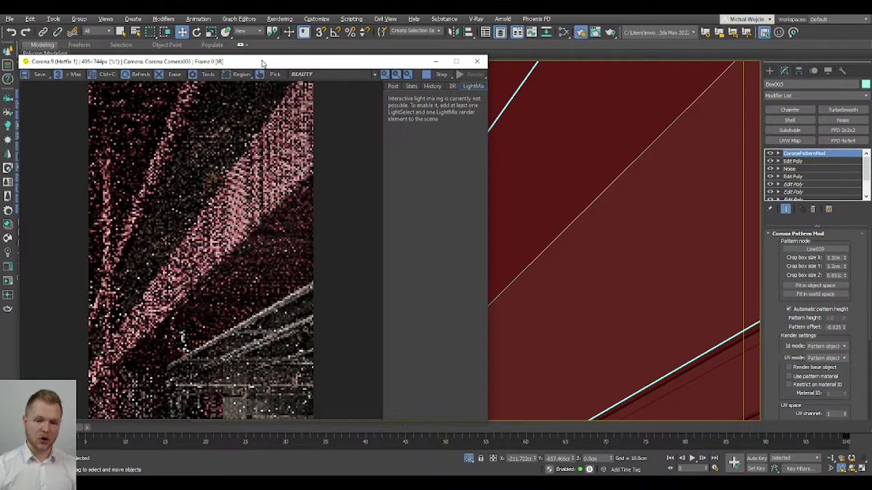
Step: Examine the rendered woven pattern on the wall and around its edge at several magnifications
{"action": "scroll", "coordinate": [260, 91], "scroll_direction": "up", "scroll_amount": 2}
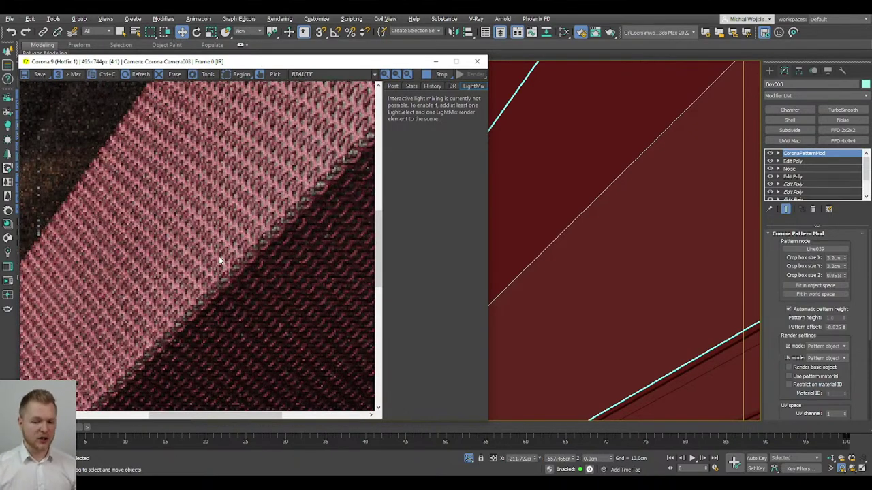
{"action": "scroll", "coordinate": [219, 256], "scroll_direction": "down", "scroll_amount": 1}
{"action": "scroll", "coordinate": [593, 216], "scroll_direction": "up", "scroll_amount": 3}
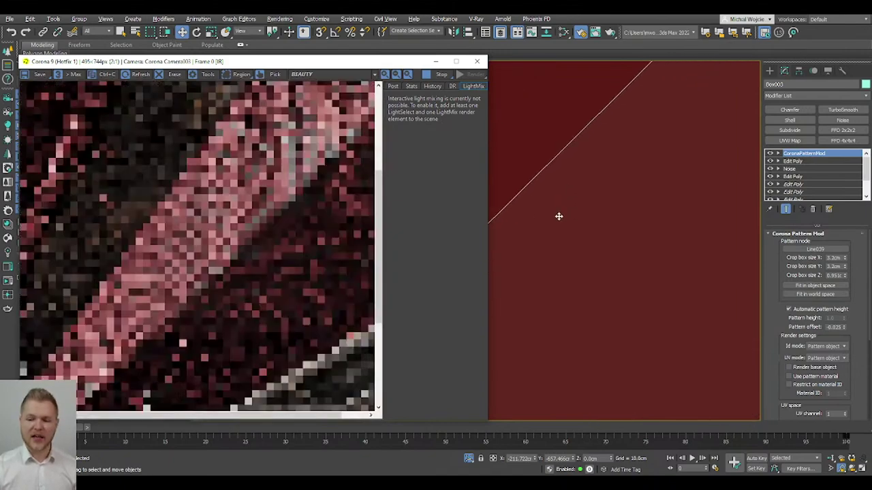
{"action": "scroll", "coordinate": [205, 271], "scroll_direction": "down", "scroll_amount": 1}
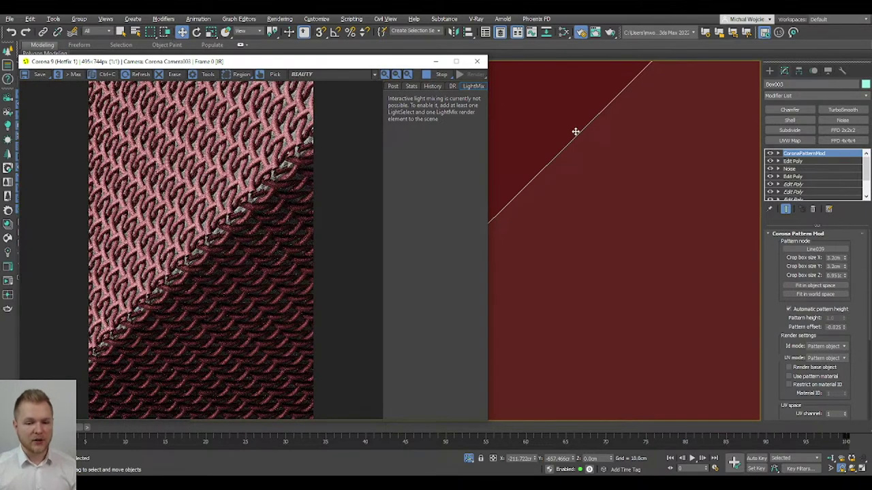
{"action": "middle_click_drag", "start_coordinate": [592, 145], "coordinate": [758, 378]}
{"action": "middle_click_drag", "start_coordinate": [560, 232], "coordinate": [642, 270]}
{"action": "scroll", "coordinate": [538, 237], "scroll_direction": "down", "scroll_amount": 2}
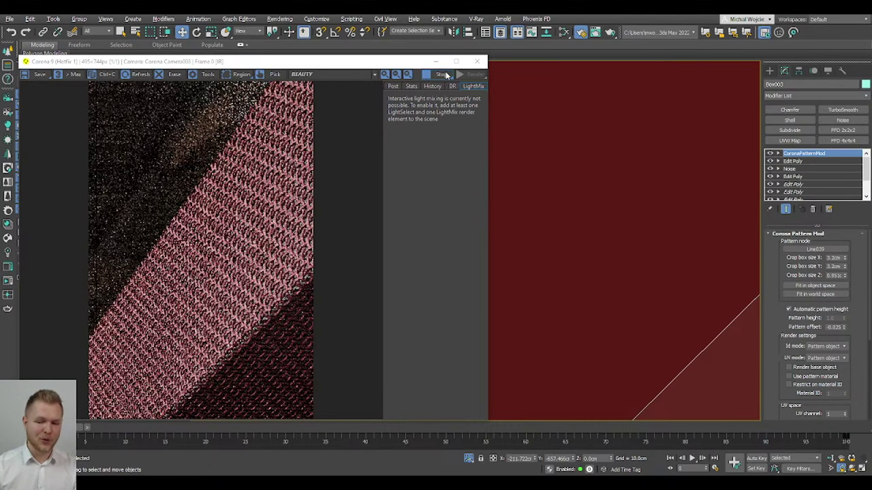
Step: Stop the interactive render, close its window and turn off 2D Pan Zoom Mode for the camera view
{"action": "left_click", "coordinate": [444, 74]}
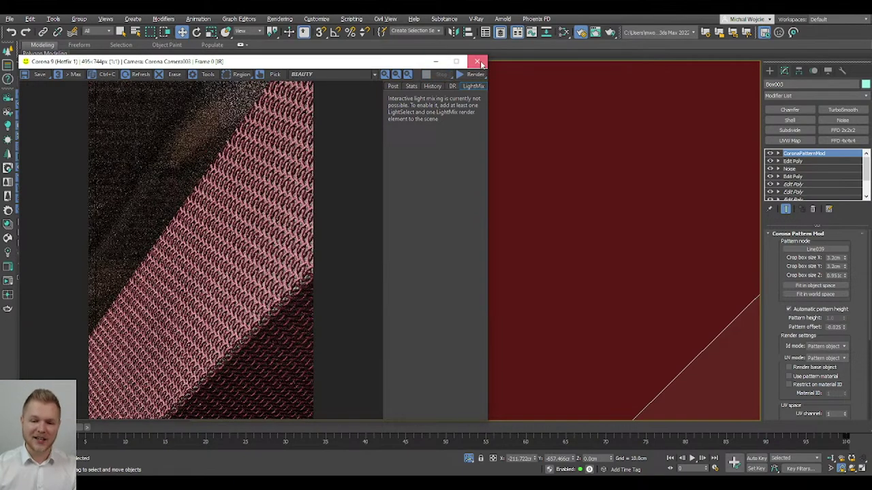
{"action": "left_click", "coordinate": [479, 63]}
{"action": "left_click", "coordinate": [198, 68]}
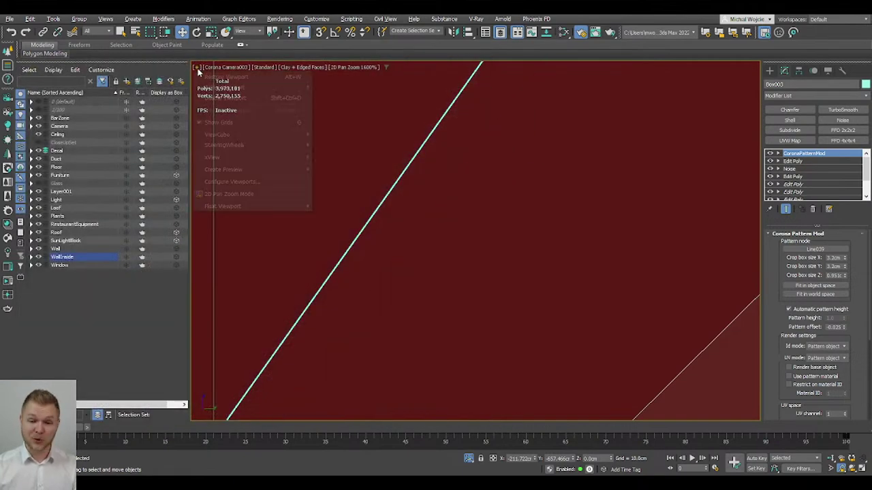
{"action": "left_click", "coordinate": [243, 196]}
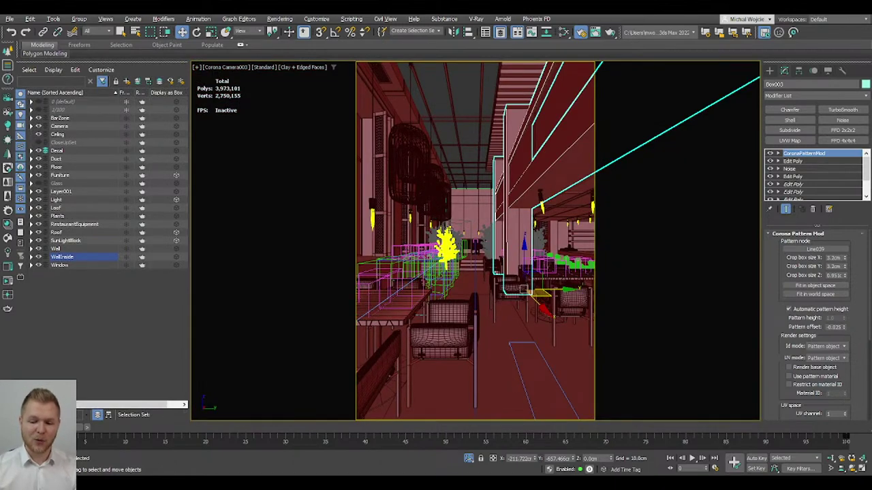
Step: Show the Glass layer and switch the Corona Camera003 viewport to a maximized Corona Camera002 view
{"action": "left_click", "coordinate": [459, 307]}
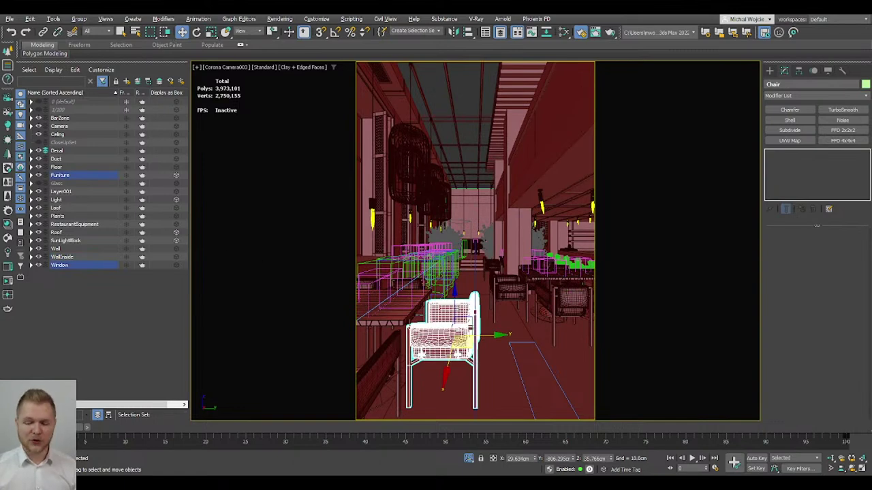
{"action": "left_click", "coordinate": [39, 183]}
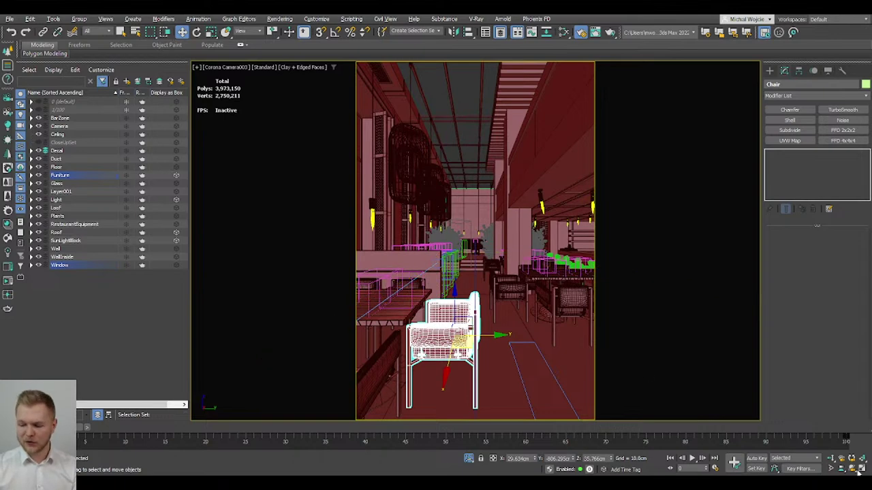
{"action": "left_click", "coordinate": [860, 470]}
{"action": "key", "text": "c"}
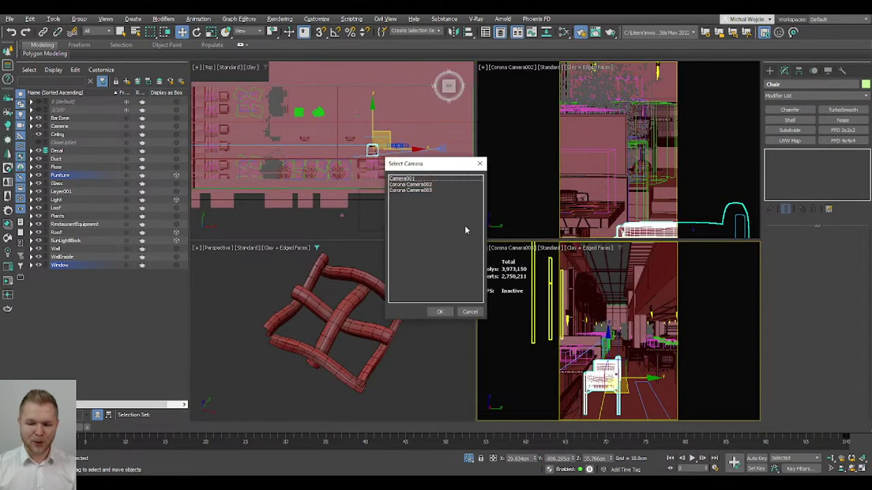
{"action": "double_click", "coordinate": [423, 185]}
{"action": "middle_click", "coordinate": [453, 268]}
{"action": "key", "text": "alt+w"}
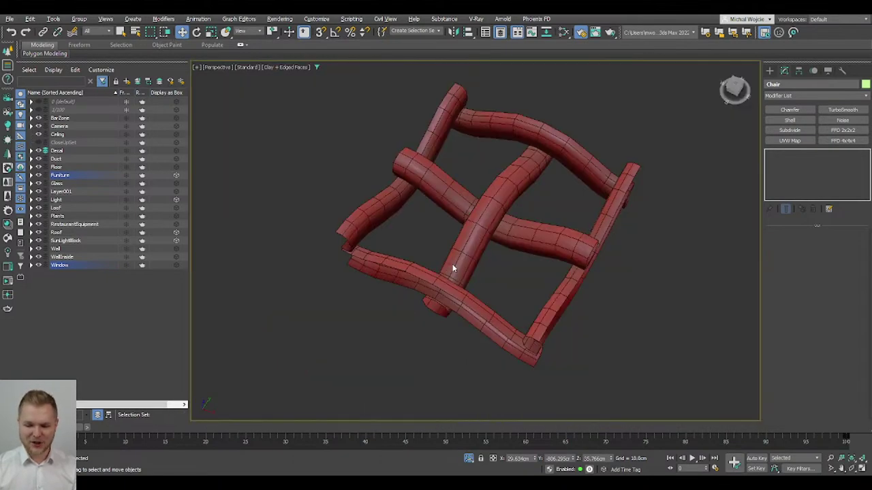
{"action": "key", "text": "alt+w"}
{"action": "middle_click", "coordinate": [555, 365]}
{"action": "key", "text": "alt+w"}
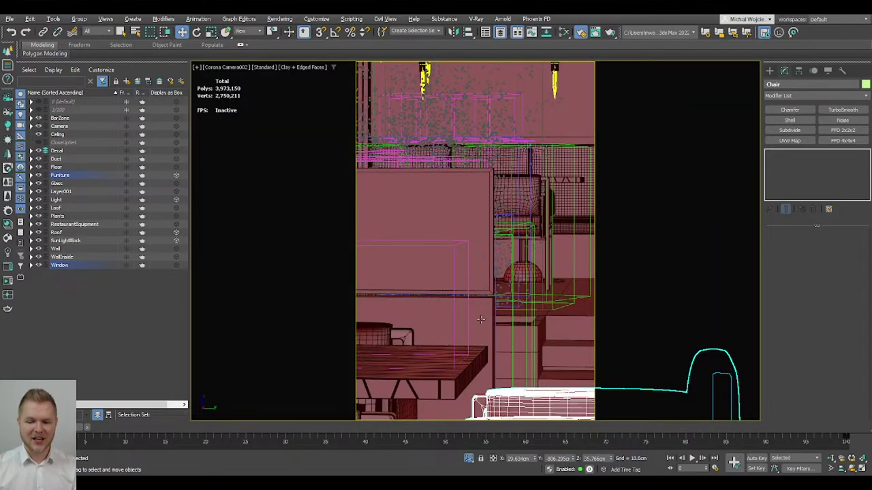
Step: Render the Corona Camera002 view interactively with a render region over the fluted glass panel, and close the render after inspecting it
{"action": "left_click", "coordinate": [7, 287]}
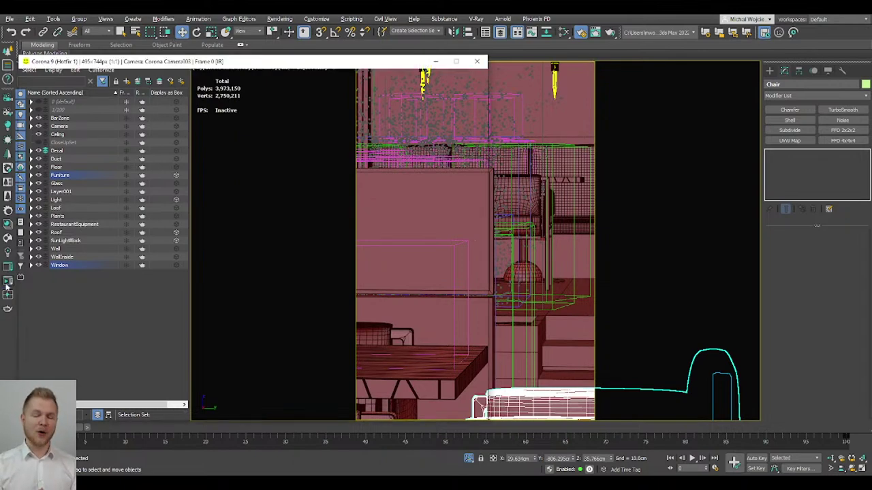
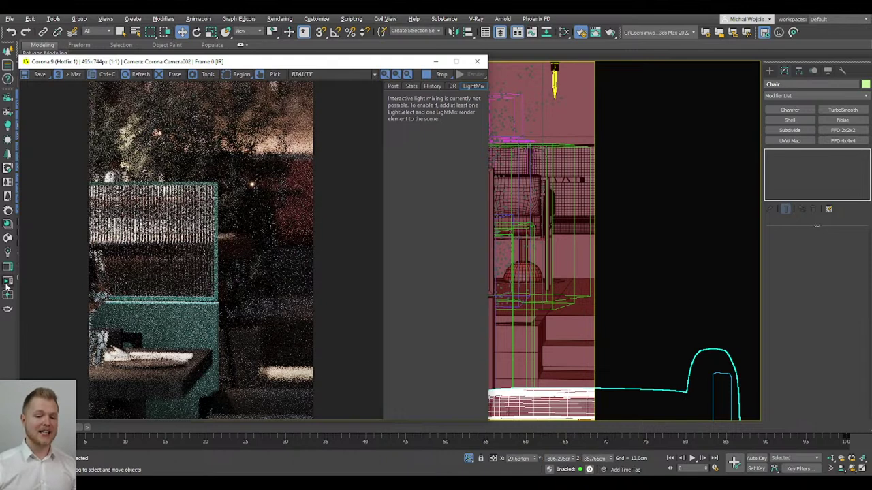
{"action": "left_click", "coordinate": [244, 77]}
{"action": "mouse_move", "coordinate": [215, 184]}
{"action": "left_mouse_down"}
{"action": "mouse_move", "coordinate": [113, 288]}
{"action": "mouse_move", "coordinate": [86, 297]}
{"action": "left_mouse_up"}
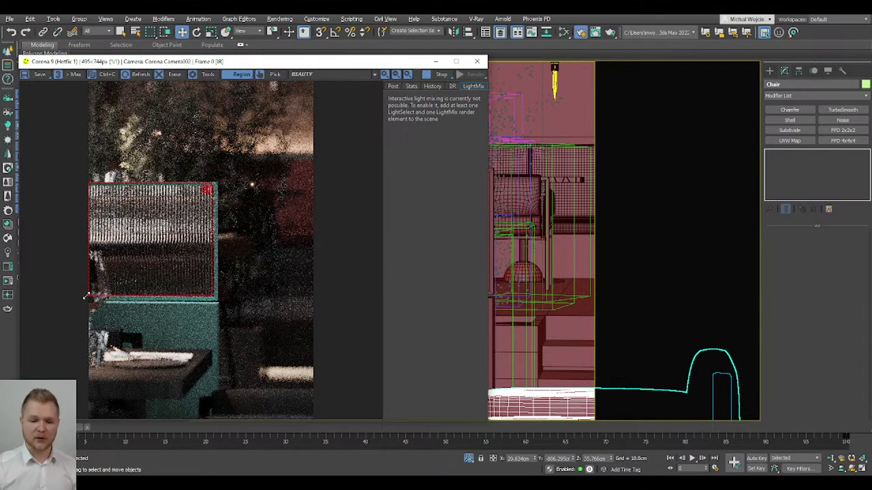
{"action": "left_click", "coordinate": [207, 190]}
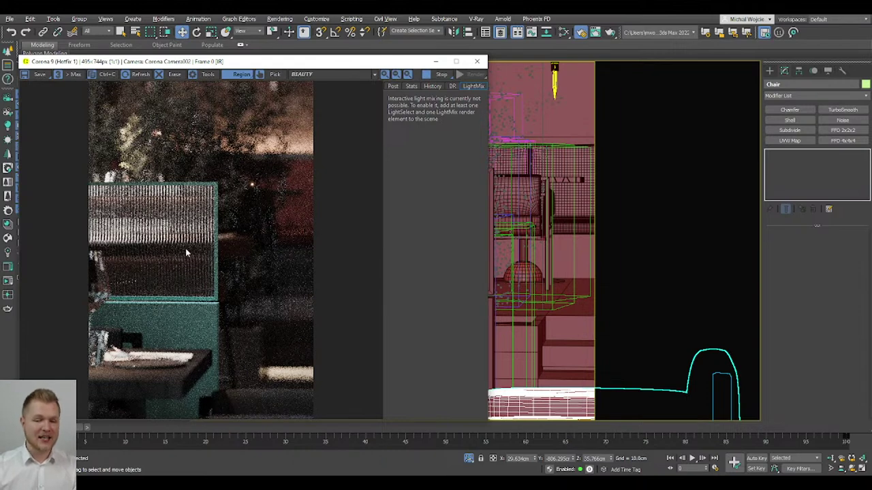
{"action": "left_click", "coordinate": [439, 74]}
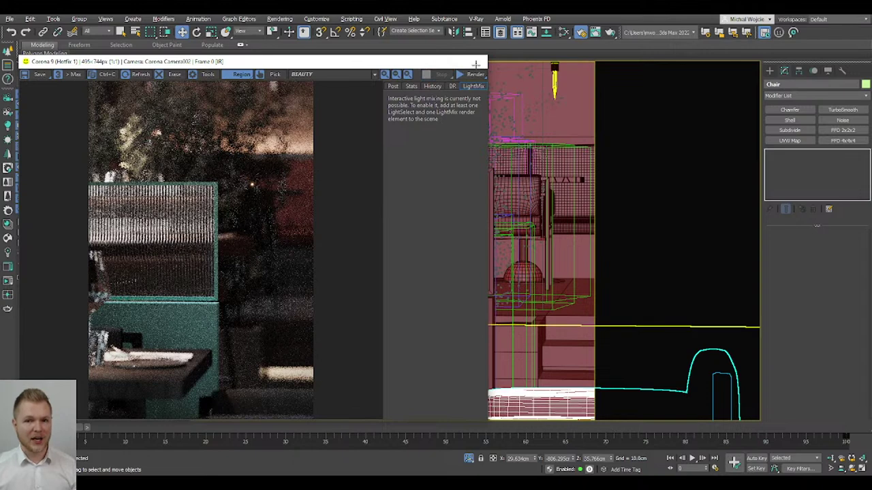
{"action": "left_click", "coordinate": [477, 61]}
Step: Select the glass partition and survey the restaurant from the top and orthographic views around it
{"action": "left_click", "coordinate": [440, 227]}
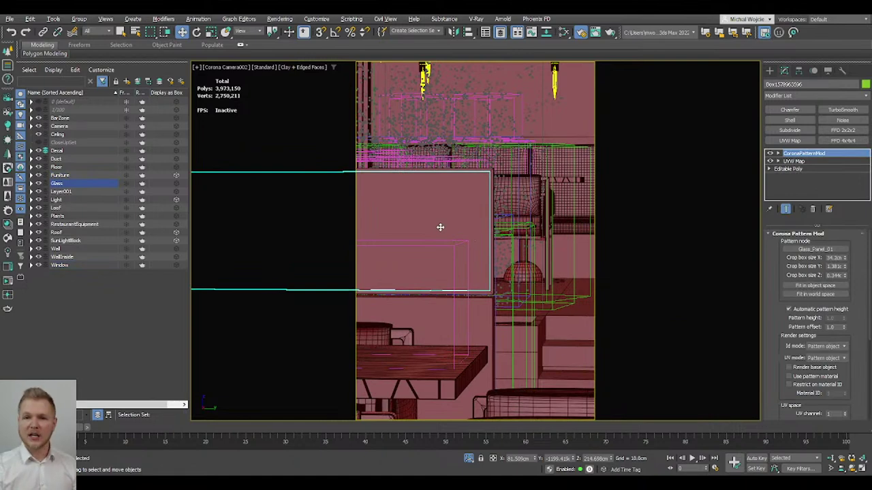
{"action": "middle_click_drag", "start_coordinate": [448, 226], "coordinate": [448, 224]}
{"action": "key", "text": "t"}
{"action": "scroll", "coordinate": [448, 224], "scroll_direction": "down", "scroll_amount": 10}
{"action": "middle_click_drag", "start_coordinate": [443, 225], "coordinate": [409, 181], "text": "alt"}
{"action": "left_click", "coordinate": [442, 219]}
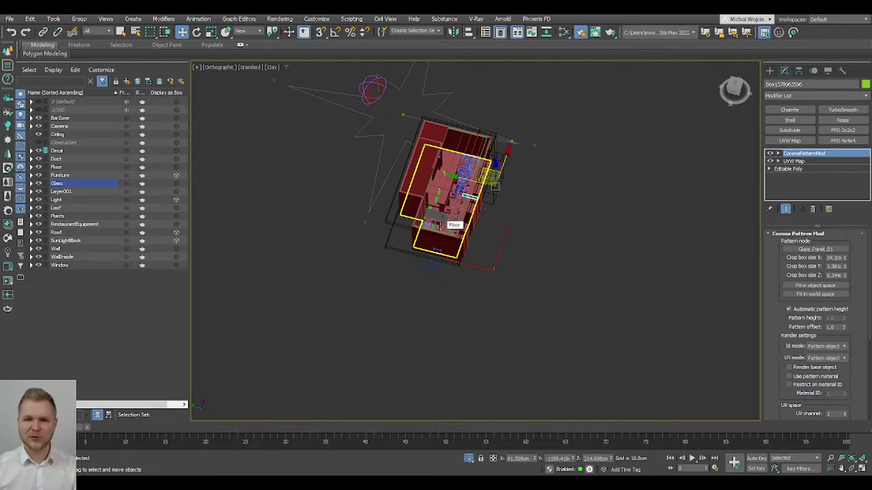
{"action": "middle_click_drag", "start_coordinate": [443, 218], "coordinate": [490, 346], "text": "alt"}
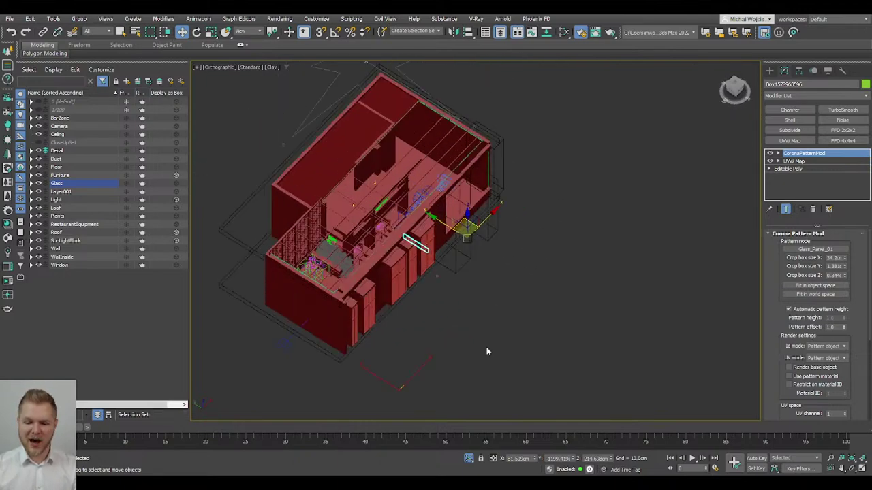
{"action": "middle_click_drag", "start_coordinate": [237, 225], "coordinate": [438, 253]}
{"action": "scroll", "coordinate": [479, 152], "scroll_direction": "up", "scroll_amount": 3}
{"action": "middle_click_drag", "start_coordinate": [479, 152], "coordinate": [400, 235]}
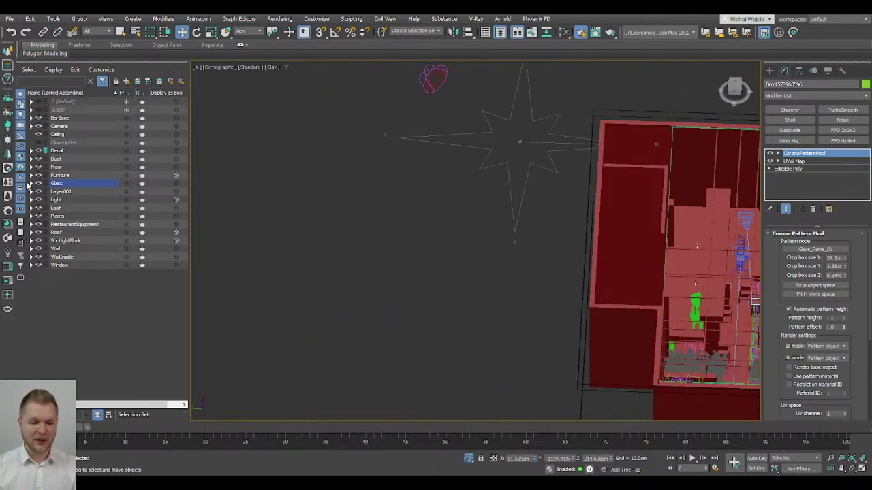
Step: Select Glass_Panel_01 inside the Glass layer and isolate it
{"action": "left_click", "coordinate": [30, 184]}
{"action": "left_click", "coordinate": [79, 215]}
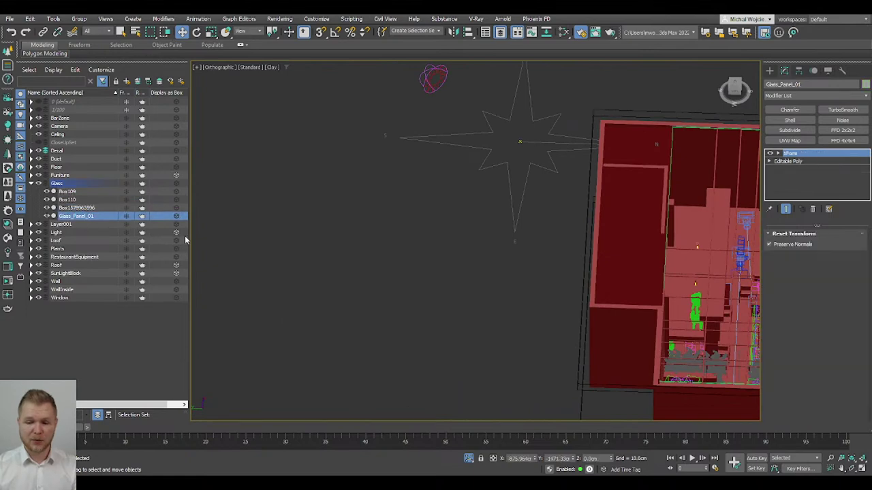
{"action": "key", "text": "alt+q"}
Step: Examine the glass panel's end profile up close, comparing the shaded and wireframe displays
{"action": "middle_click_drag", "start_coordinate": [418, 244], "coordinate": [469, 253], "text": "alt"}
{"action": "scroll", "coordinate": [355, 337], "scroll_direction": "up", "scroll_amount": 4}
{"action": "middle_click_drag", "start_coordinate": [335, 348], "coordinate": [423, 284]}
{"action": "key", "text": "F3"}
{"action": "key", "text": "F3"}
{"action": "scroll", "coordinate": [381, 314], "scroll_direction": "up", "scroll_amount": 3}
{"action": "scroll", "coordinate": [356, 326], "scroll_direction": "up", "scroll_amount": 4}
{"action": "key", "text": "F3"}
{"action": "middle_click_drag", "start_coordinate": [362, 330], "coordinate": [438, 313]}
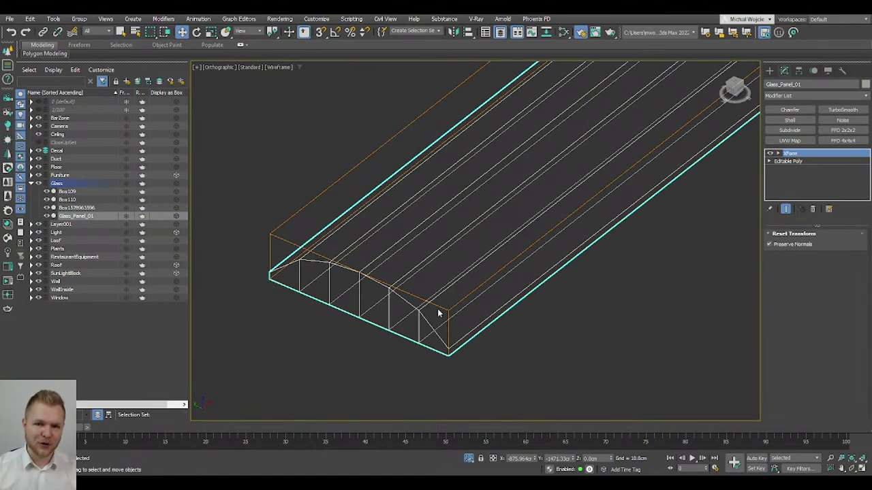
Step: Examine the glass panel's profile in the front view and frame it in the left view
{"action": "scroll", "coordinate": [440, 311], "scroll_direction": "down", "scroll_amount": 8}
{"action": "middle_click_drag", "start_coordinate": [471, 292], "coordinate": [534, 252]}
{"action": "key", "text": "f"}
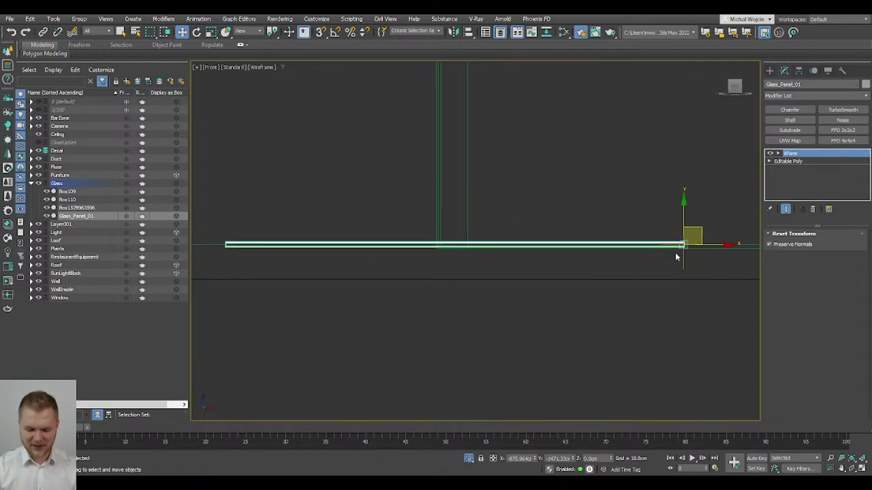
{"action": "key", "text": "l"}
{"action": "key", "text": "z"}
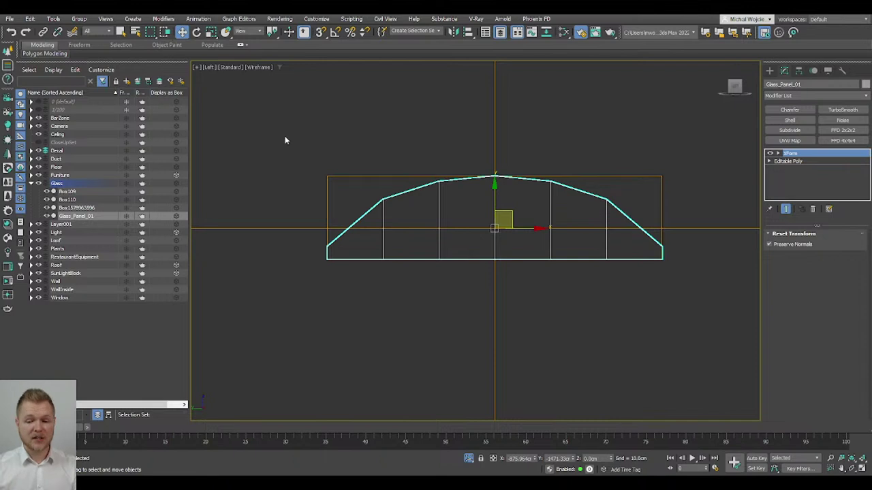
Step: Return to the Corona Camera002 view, select the glass partition, and set its Corona Pattern V tiling to 5
{"action": "key", "text": "c"}
{"action": "left_click", "coordinate": [440, 180]}
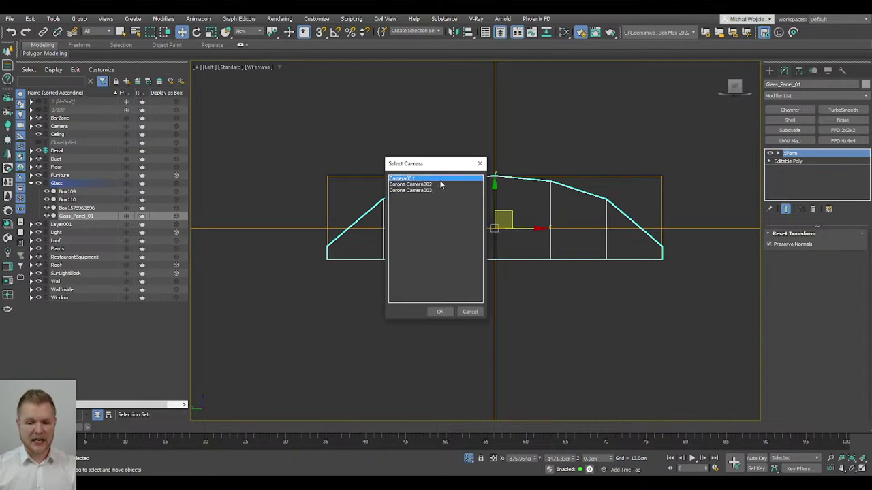
{"action": "double_click", "coordinate": [442, 185]}
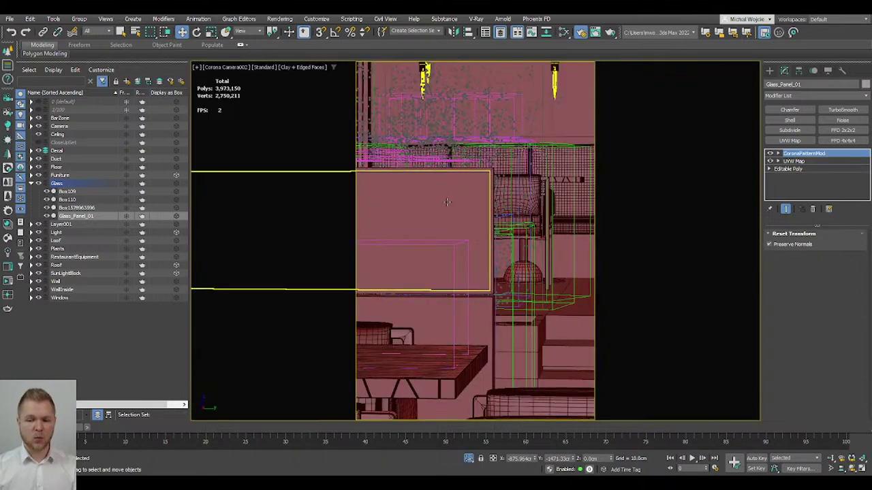
{"action": "left_click", "coordinate": [447, 202]}
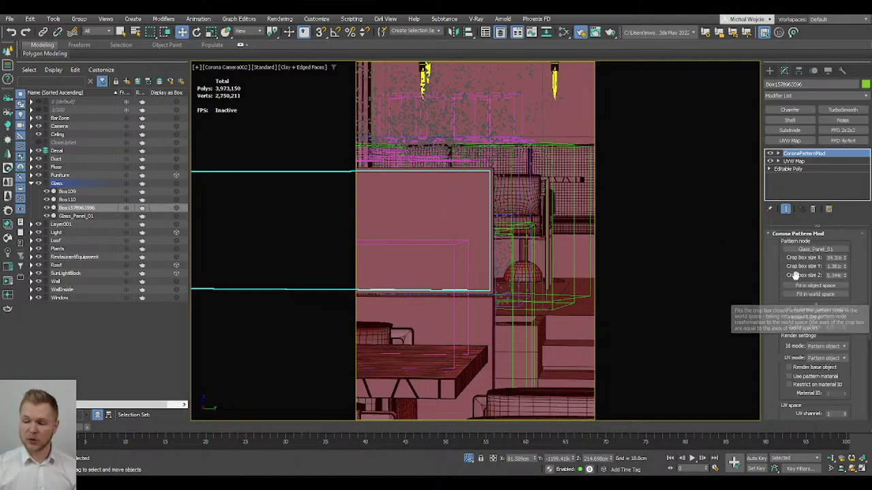
{"action": "left_click_drag", "start_coordinate": [781, 367], "coordinate": [767, 287]}
{"action": "double_click", "coordinate": [832, 357]}
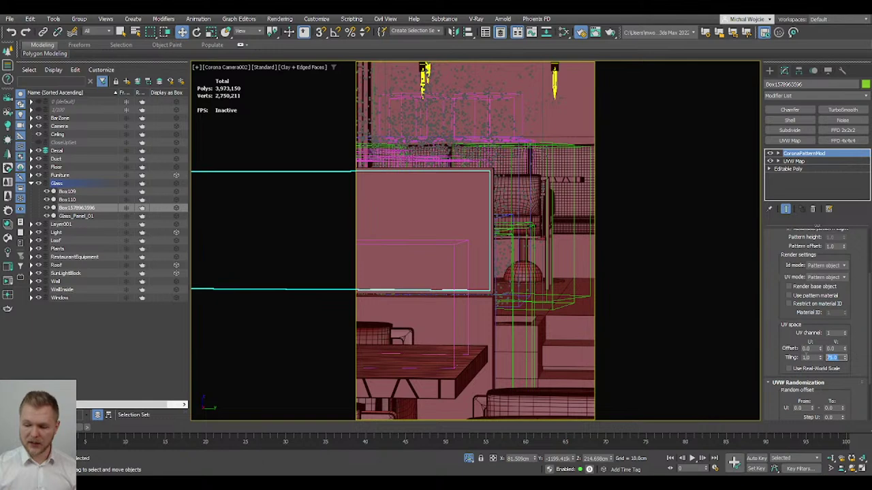
{"action": "type", "text": "1"}
{"action": "key", "text": "Return"}
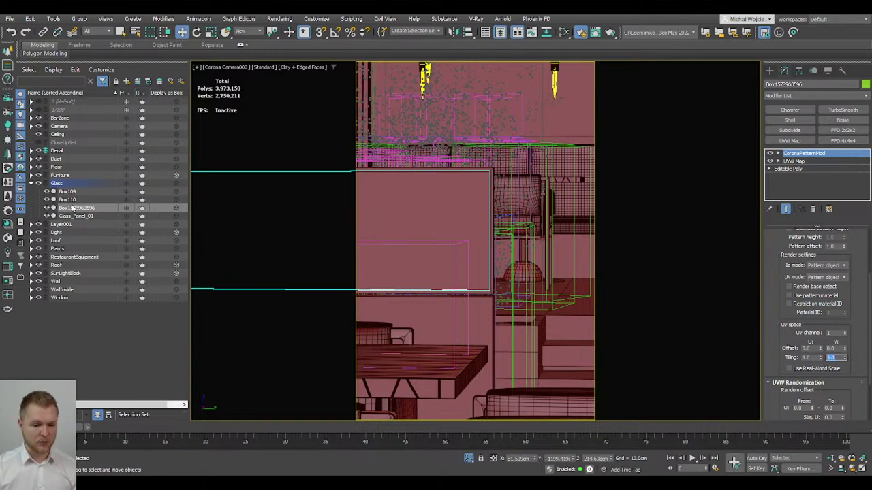
Step: Render the camera view interactively, inspect the fluted glass up close, and restrict the render region to the glass panel
{"action": "left_click", "coordinate": [9, 281]}
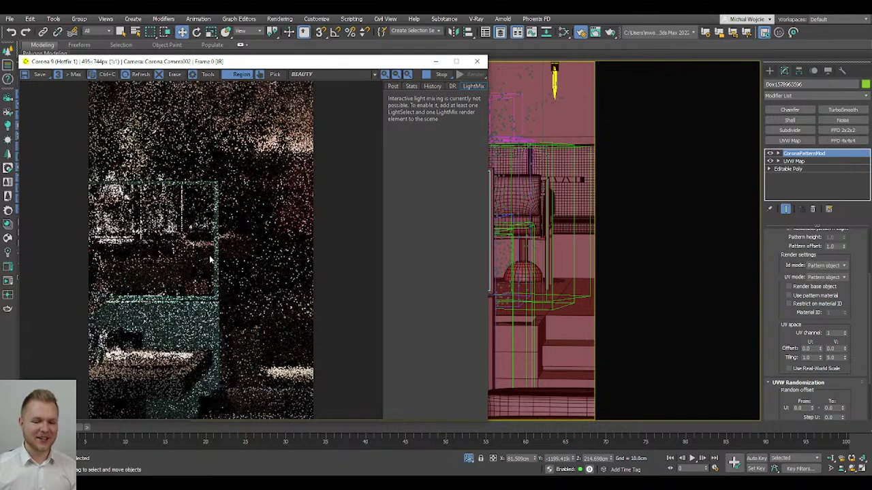
{"action": "scroll", "coordinate": [210, 259], "scroll_direction": "up", "scroll_amount": 2}
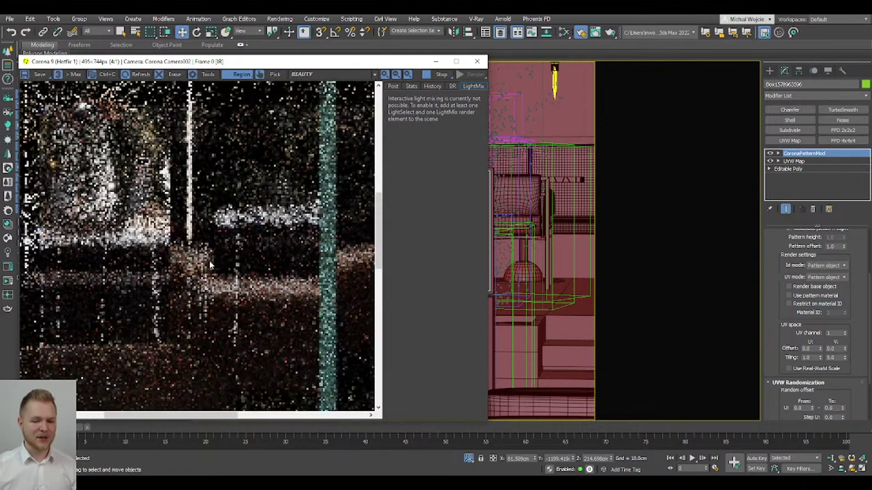
{"action": "scroll", "coordinate": [210, 266], "scroll_direction": "down", "scroll_amount": 2}
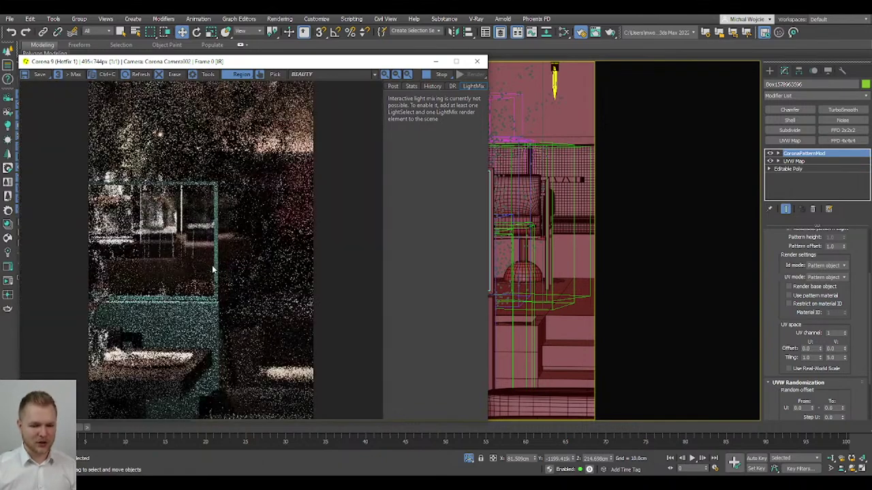
{"action": "left_click_drag", "start_coordinate": [218, 187], "coordinate": [218, 185]}
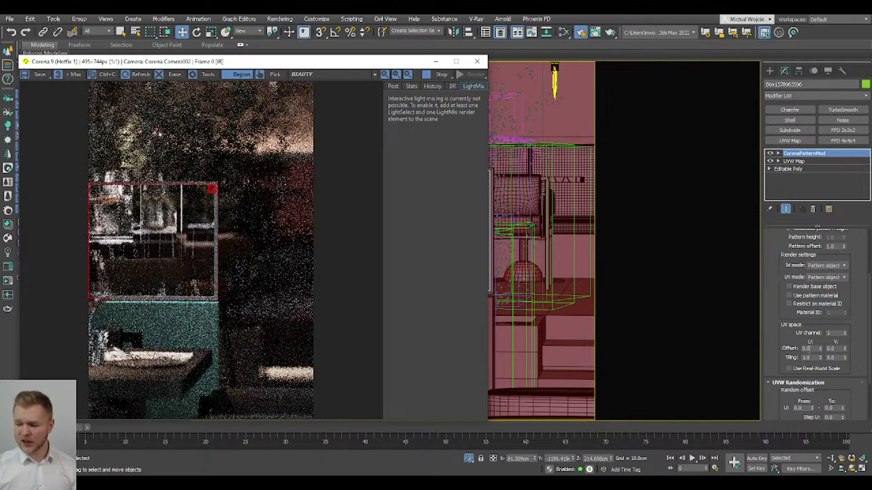
Step: Set the pattern's V tiling to 15 and finally 25, clear the render region, and close the render window
{"action": "double_click", "coordinate": [832, 358]}
{"action": "type", "text": "15"}
{"action": "key", "text": "Return"}
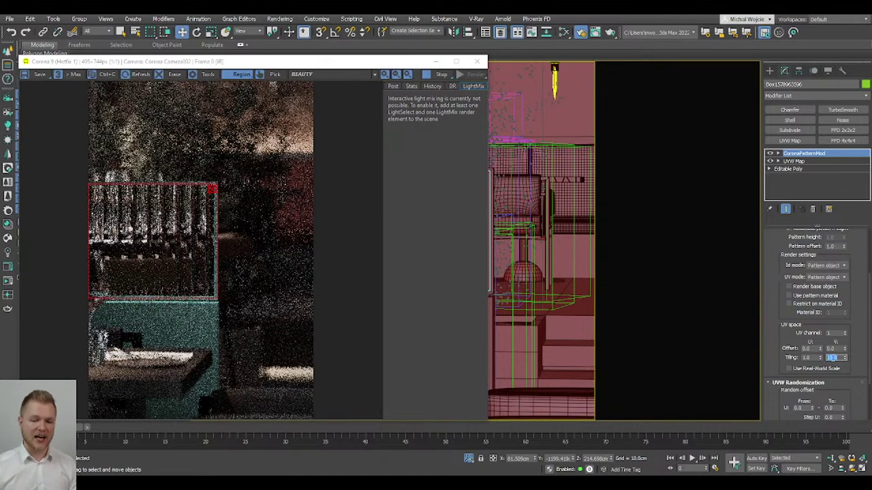
{"action": "type", "text": "25"}
{"action": "key", "text": "Return"}
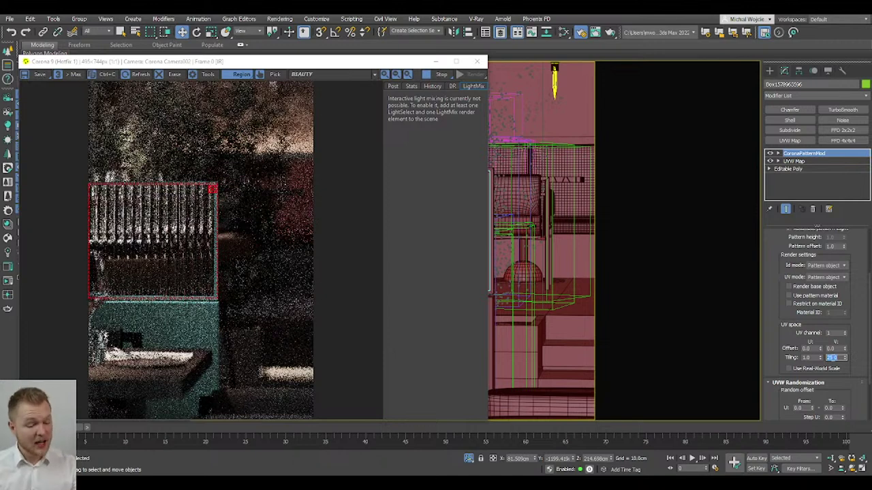
{"action": "left_click", "coordinate": [241, 73]}
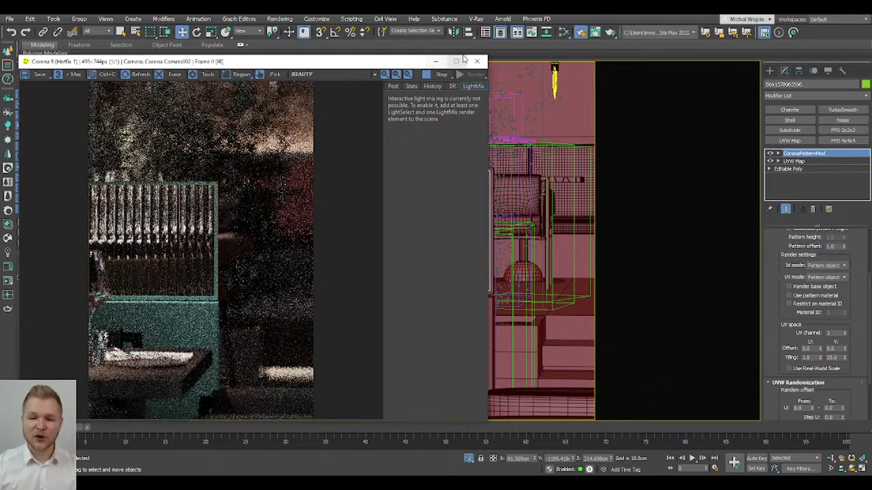
{"action": "left_click", "coordinate": [477, 61]}
Step: Leave the camera for an orthographic view of the empty grid beside the restaurant, and turn off the safe frame
{"action": "left_click", "coordinate": [468, 171]}
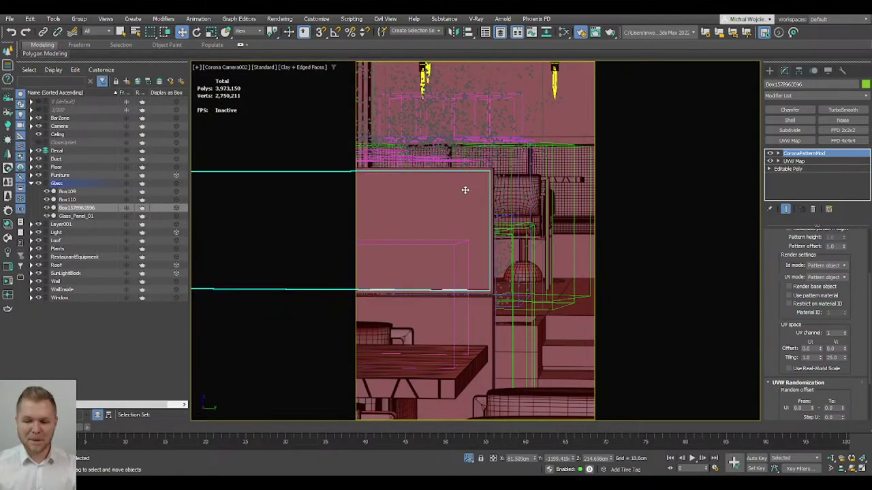
{"action": "key", "text": "t"}
{"action": "scroll", "coordinate": [465, 191], "scroll_direction": "down", "scroll_amount": 4}
{"action": "middle_click_drag", "start_coordinate": [478, 267], "coordinate": [442, 260], "text": "alt"}
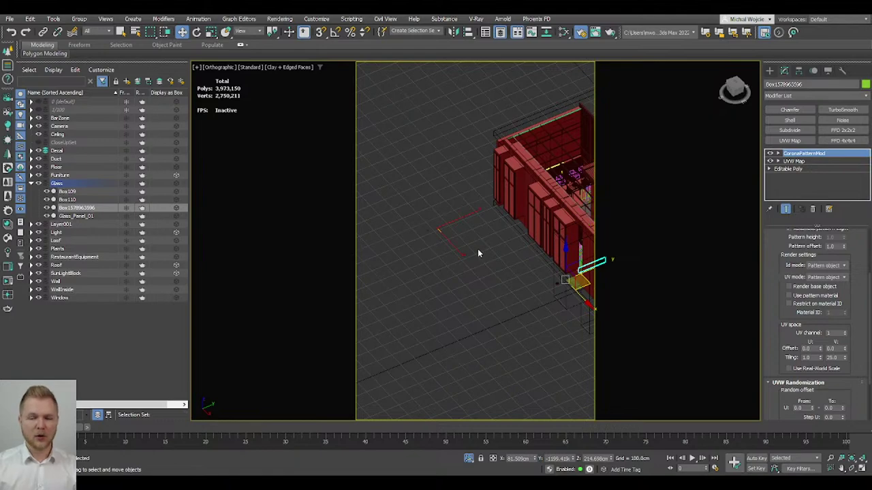
{"action": "scroll", "coordinate": [465, 226], "scroll_direction": "up", "scroll_amount": 8}
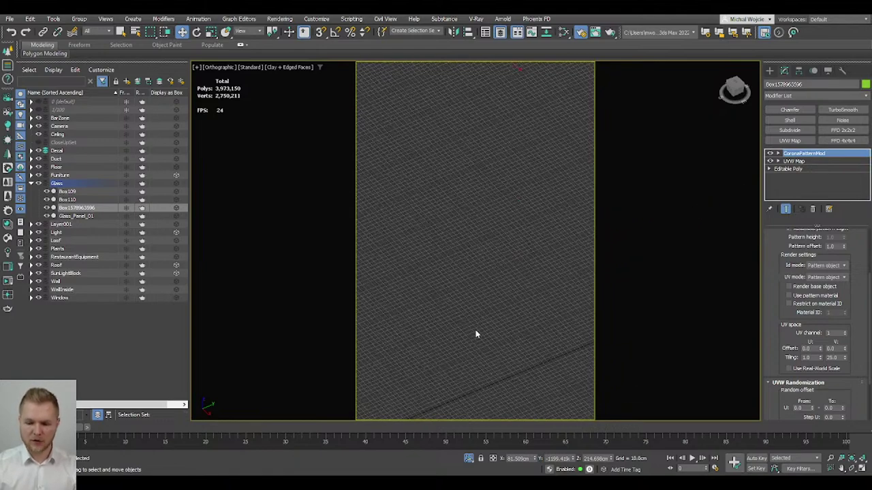
{"action": "key", "text": "shift+f"}
{"action": "scroll", "coordinate": [481, 276], "scroll_direction": "down", "scroll_amount": 3}
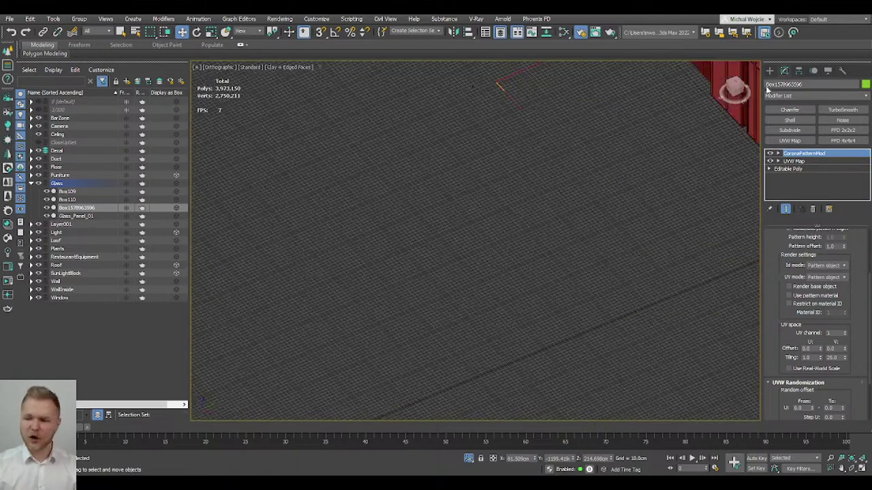
{"action": "left_click", "coordinate": [770, 70]}
{"action": "left_click", "coordinate": [790, 130]}
{"action": "left_click_drag", "start_coordinate": [451, 280], "coordinate": [439, 344]}
{"action": "left_click", "coordinate": [447, 267]}
{"action": "scroll", "coordinate": [487, 327], "scroll_direction": "up", "scroll_amount": 5}
{"action": "key", "text": "w"}
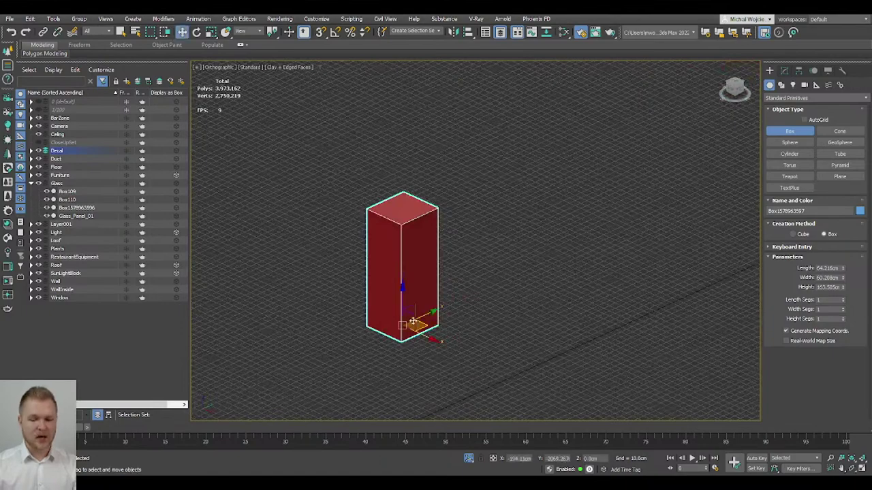
{"action": "key", "text": "e"}
{"action": "left_click_drag", "start_coordinate": [402, 317], "coordinate": [406, 284]}
{"action": "key", "text": "r"}
{"action": "scroll", "coordinate": [554, 288], "scroll_direction": "down", "scroll_amount": 3}
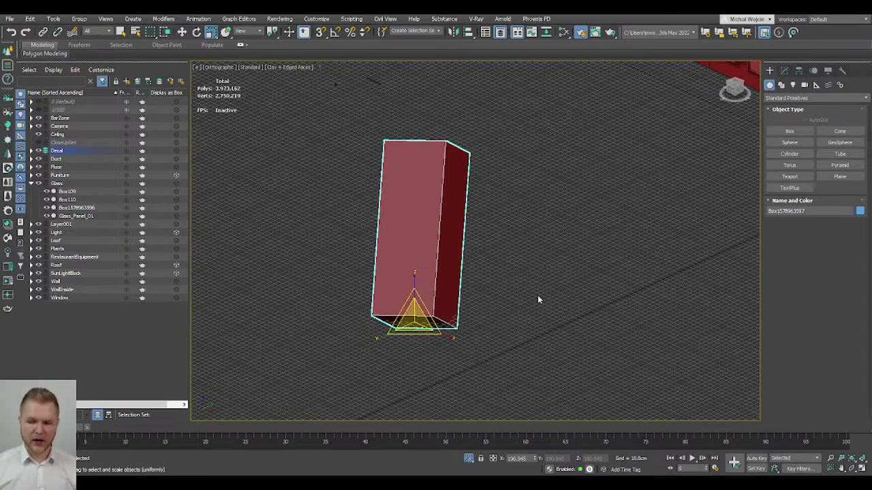
{"action": "key", "text": "Delete"}
Step: Create a box about 188 cm long, 205 cm wide and 262 cm high on the empty grid
{"action": "left_click", "coordinate": [790, 130]}
{"action": "left_click_drag", "start_coordinate": [379, 276], "coordinate": [385, 350]}
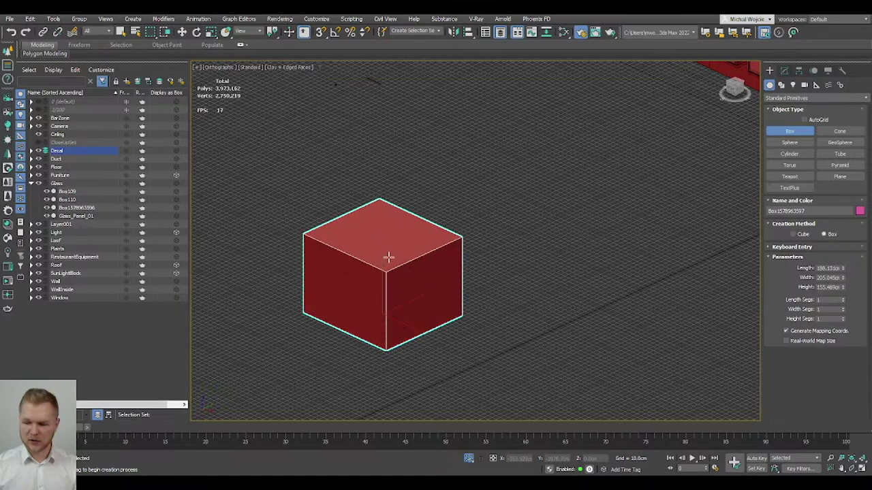
{"action": "left_click", "coordinate": [395, 194]}
{"action": "middle_click_drag", "start_coordinate": [578, 312], "coordinate": [578, 278]}
Step: Set the box's length, width and height to 100 cm each
{"action": "double_click", "coordinate": [829, 268]}
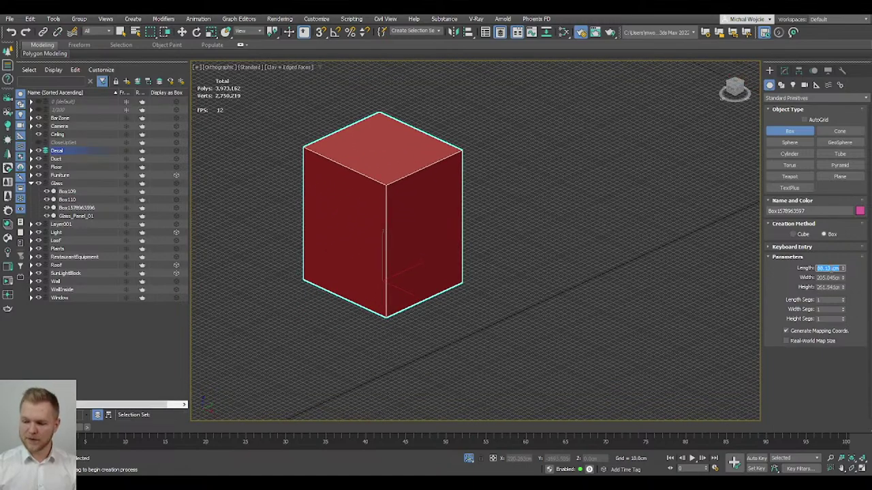
{"action": "type", "text": "0"}
{"action": "key", "text": "Return"}
{"action": "type", "text": "100"}
{"action": "key", "text": "Tab"}
{"action": "type", "text": "100"}
{"action": "key", "text": "Return"}
{"action": "key", "text": "Tab"}
{"action": "type", "text": "100"}
{"action": "key", "text": "Return"}
Step: Set the box's length, width and height segments to 15 each
{"action": "key", "text": "Tab"}
{"action": "type", "text": "15"}
{"action": "key", "text": "Return"}
{"action": "key", "text": "Tab"}
{"action": "type", "text": "15"}
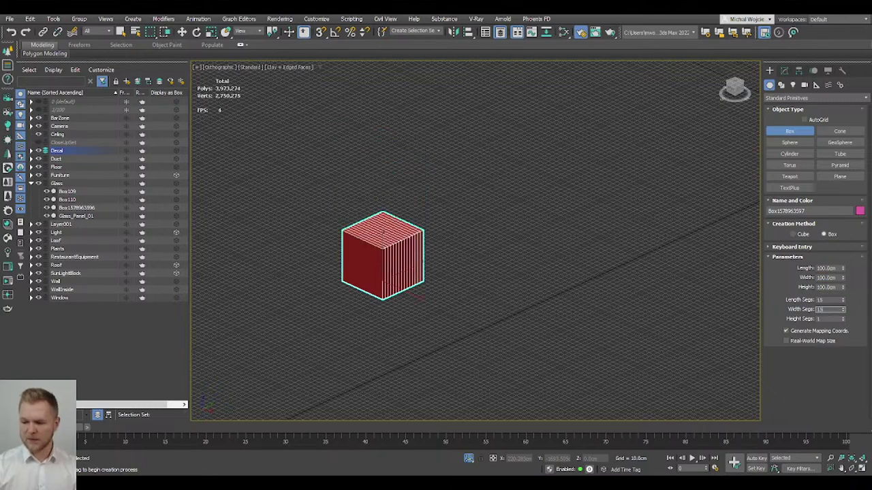
{"action": "key", "text": "Return"}
{"action": "key", "text": "Tab"}
{"action": "type", "text": "15"}
{"action": "key", "text": "Return"}
{"action": "scroll", "coordinate": [423, 253], "scroll_direction": "up", "scroll_amount": 2}
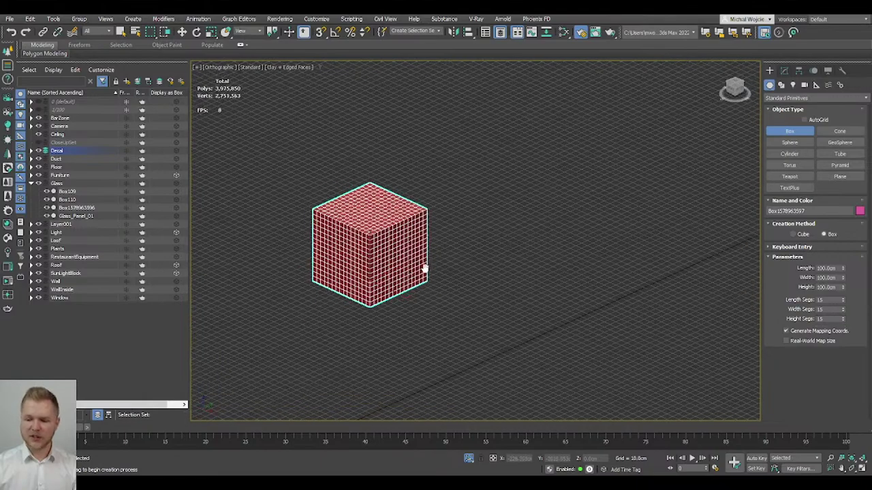
Step: Create a second, small box beside the first one, about 16 cm long, 20 cm wide and 25 cm high
{"action": "key", "text": "r"}
{"action": "scroll", "coordinate": [426, 272], "scroll_direction": "down", "scroll_amount": 3}
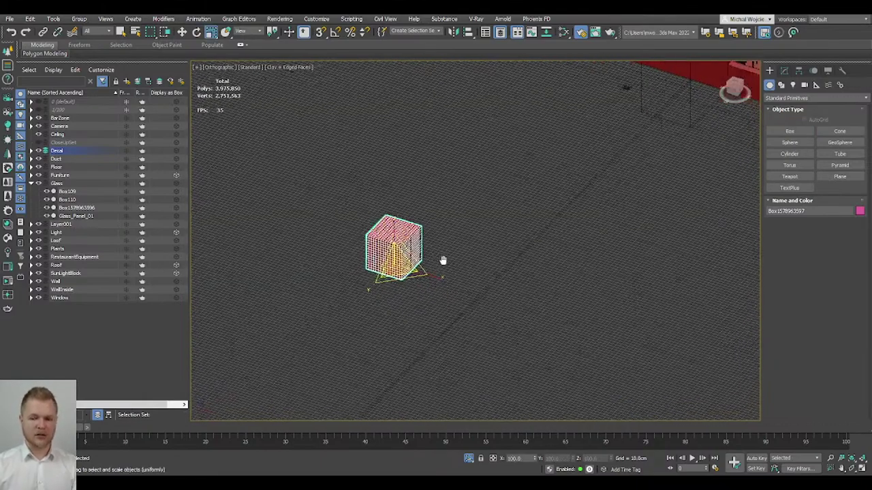
{"action": "key", "text": "w"}
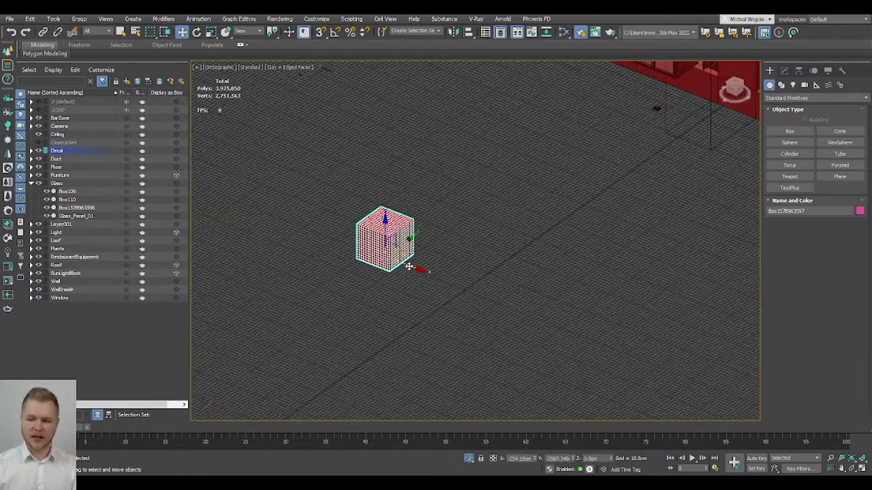
{"action": "scroll", "coordinate": [426, 283], "scroll_direction": "up", "scroll_amount": 2}
{"action": "scroll", "coordinate": [446, 280], "scroll_direction": "up", "scroll_amount": 2}
{"action": "left_click_drag", "start_coordinate": [421, 275], "coordinate": [438, 274]}
{"action": "left_click", "coordinate": [434, 260]}
Step: Set the small box's length, width and height to 1 cm each and finish the box creation
{"action": "double_click", "coordinate": [826, 267]}
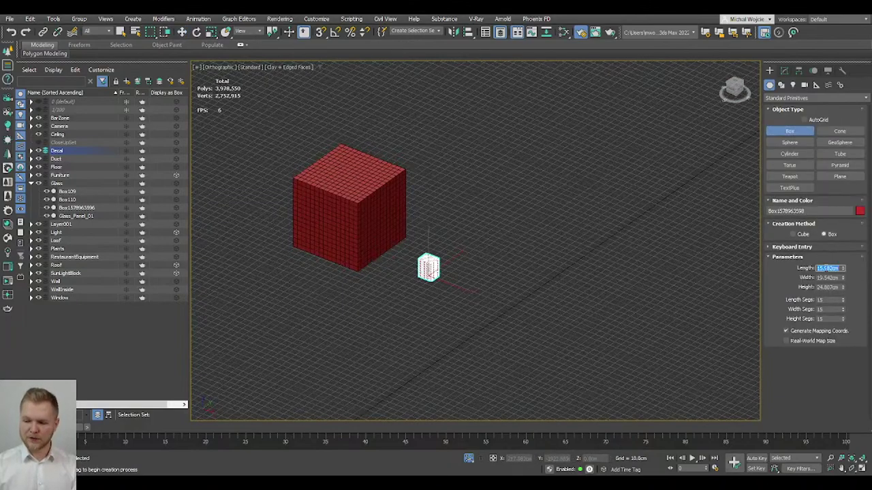
{"action": "type", "text": "1"}
{"action": "key", "text": "Tab"}
{"action": "type", "text": "1"}
{"action": "key", "text": "Tab"}
{"action": "type", "text": "1"}
{"action": "key", "text": "Return"}
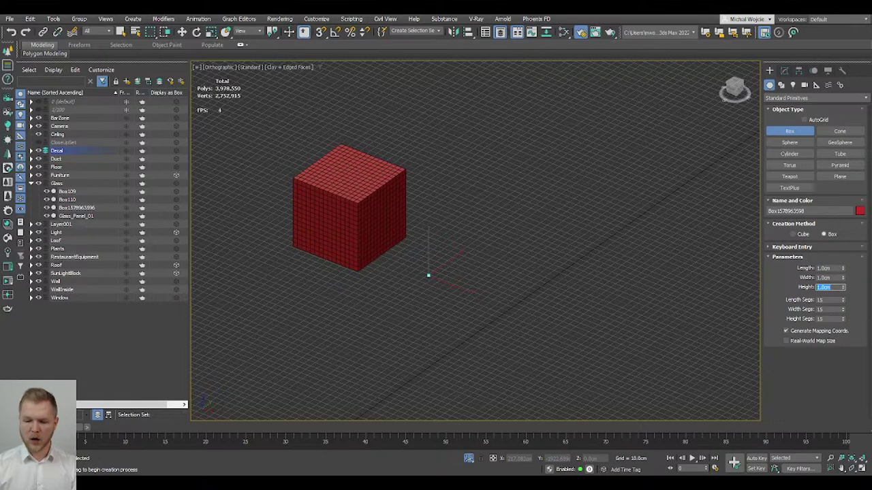
{"action": "right_click", "coordinate": [430, 236]}
Step: Scale the 1 cm box up uniformly until it is about as large as the 100 cm box
{"action": "key", "text": "r"}
{"action": "left_click_drag", "start_coordinate": [426, 277], "coordinate": [744, 302]}
{"action": "middle_click_drag", "start_coordinate": [549, 254], "coordinate": [618, 292]}
{"action": "scroll", "coordinate": [592, 276], "scroll_direction": "up", "scroll_amount": 2}
Step: Apply a Noise modifier to the unscaled 100 cm box with a strength of 15 cm in X, Y and Z
{"action": "left_click", "coordinate": [303, 175]}
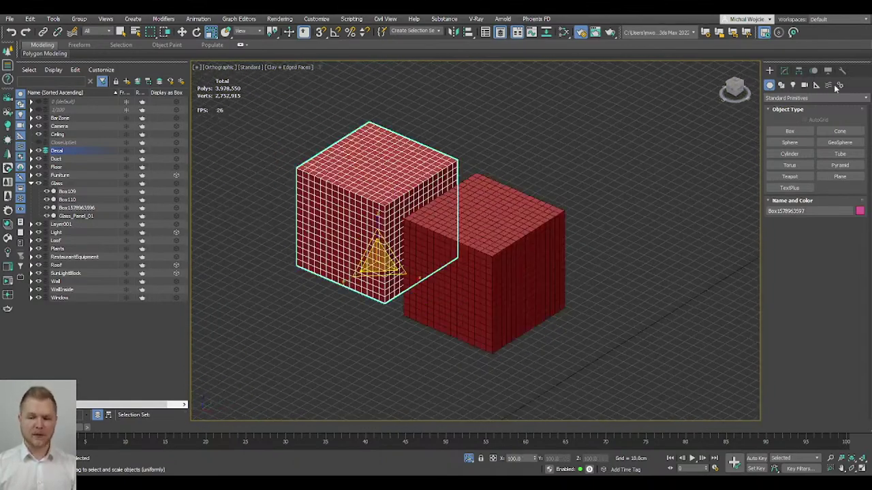
{"action": "left_click", "coordinate": [784, 70]}
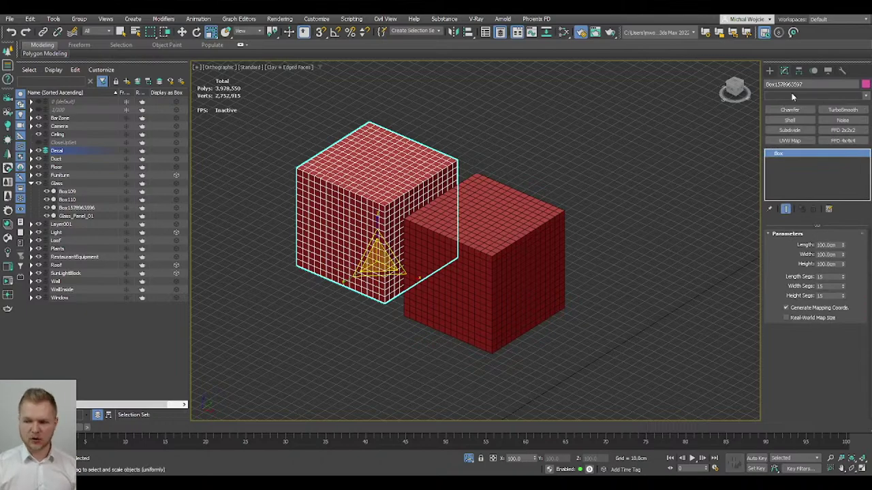
{"action": "left_click", "coordinate": [840, 119]}
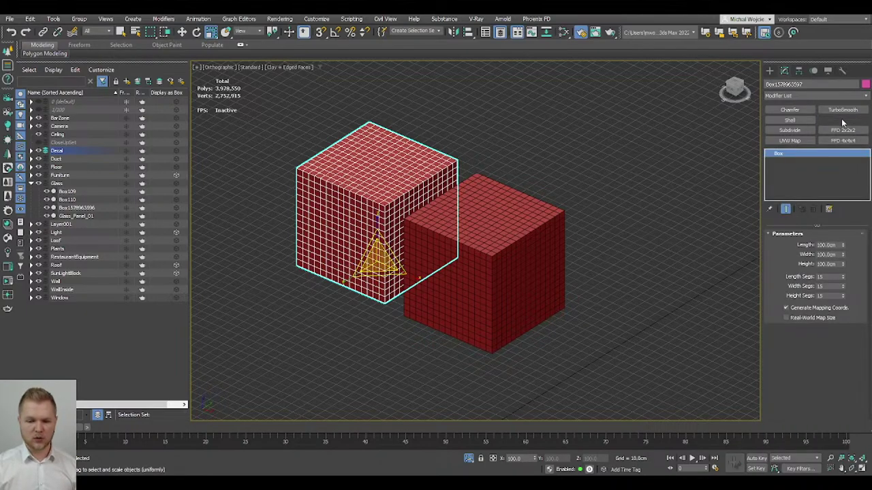
{"action": "double_click", "coordinate": [817, 317]}
{"action": "type", "text": "15"}
{"action": "key", "text": "Return"}
{"action": "key", "text": "Tab"}
{"action": "type", "text": "15"}
{"action": "key", "text": "Return"}
{"action": "key", "text": "Tab"}
{"action": "type", "text": "15"}
{"action": "key", "text": "Return"}
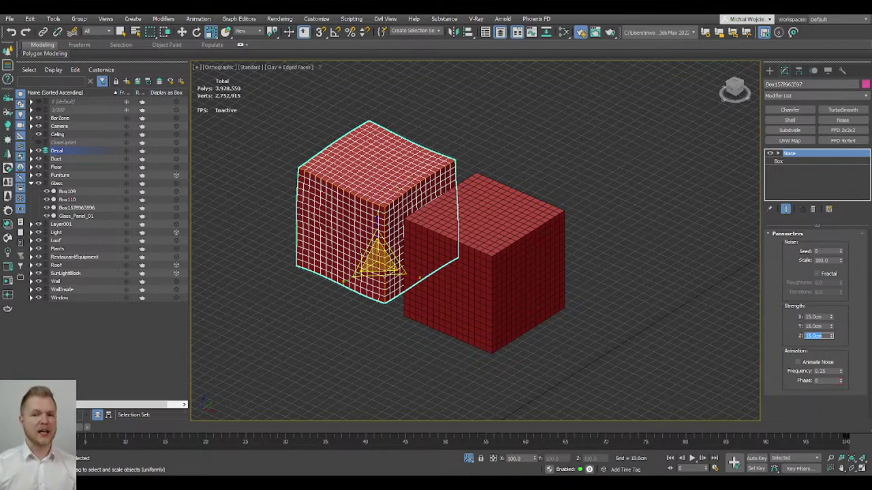
{"action": "left_click_drag", "start_coordinate": [831, 317], "coordinate": [825, 297]}
{"action": "right_click", "coordinate": [825, 297]}
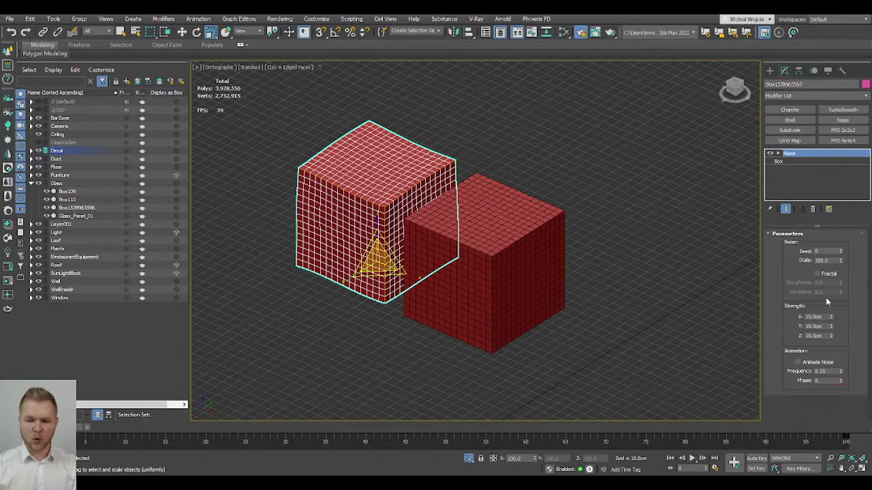
Step: Add a Shell modifier above the Noise on the 100 cm box and set its outer amount to 5 cm
{"action": "left_click", "coordinate": [793, 117]}
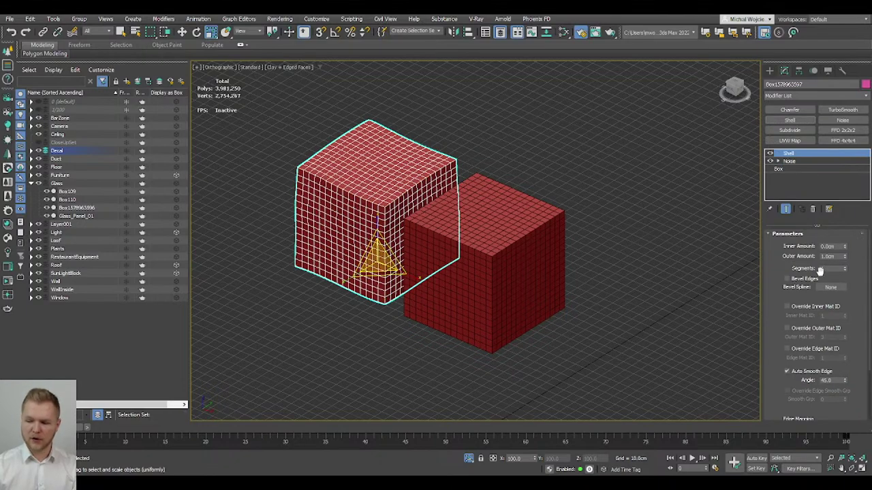
{"action": "left_click", "coordinate": [838, 256]}
{"action": "double_click", "coordinate": [835, 256]}
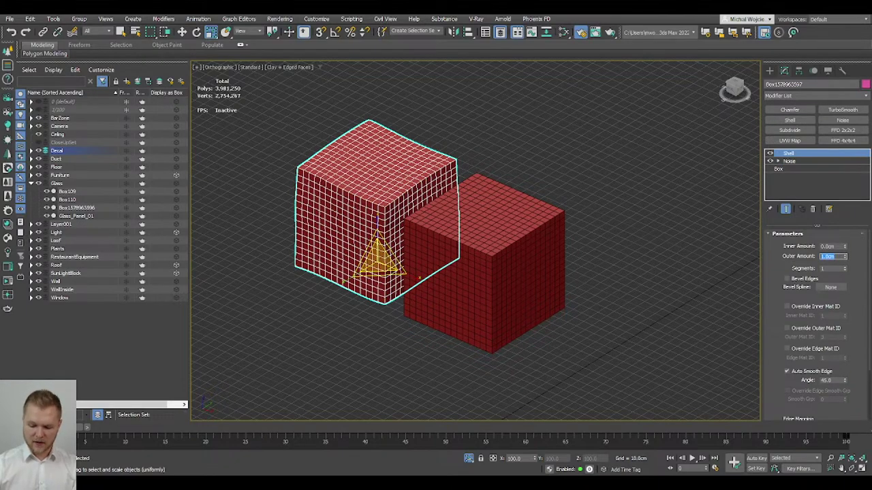
{"action": "type", "text": "5"}
{"action": "key", "text": "Return"}
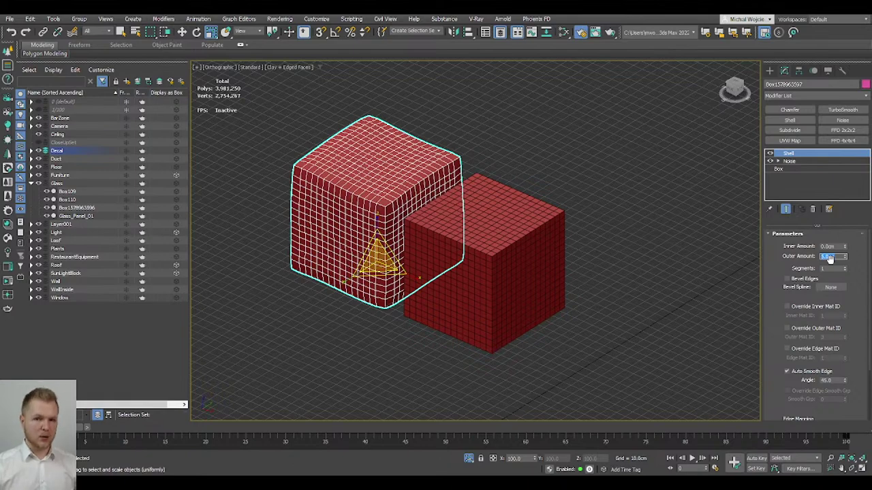
Step: Apply a Noise modifier to the scaled-up 1 cm box with a strength of 15 cm in X, Y and Z
{"action": "left_click", "coordinate": [542, 272]}
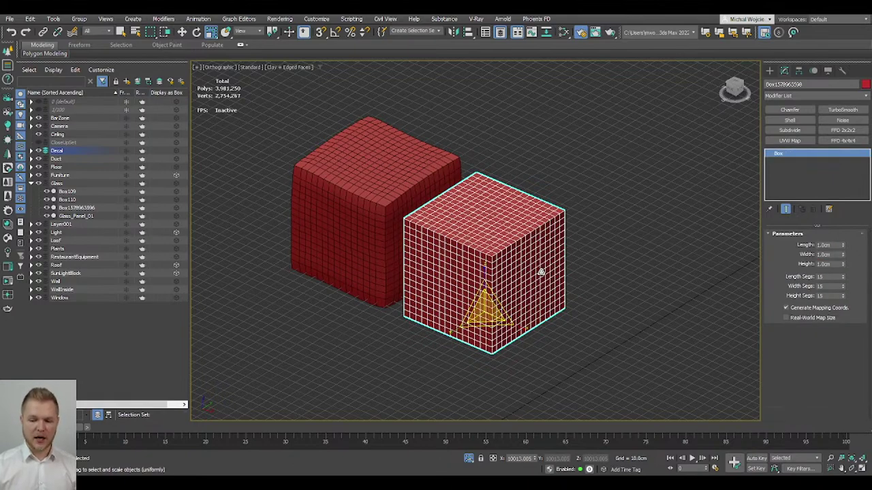
{"action": "double_click", "coordinate": [525, 459]}
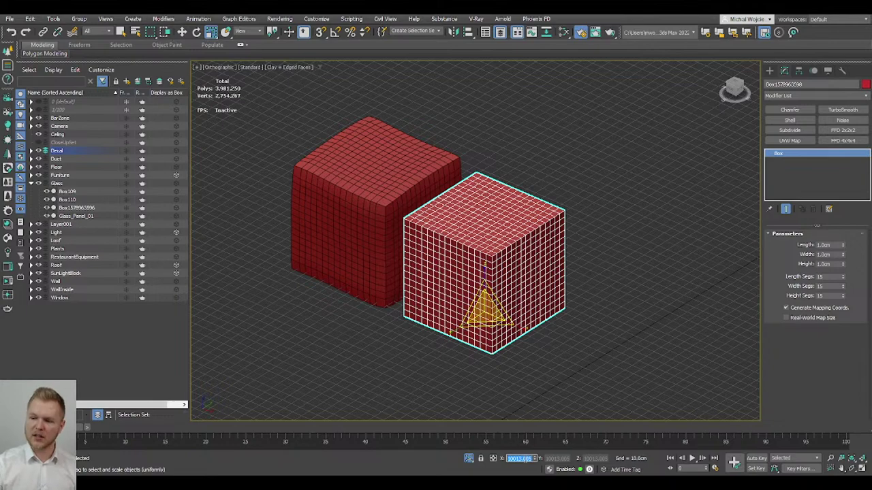
{"action": "left_click", "coordinate": [825, 117]}
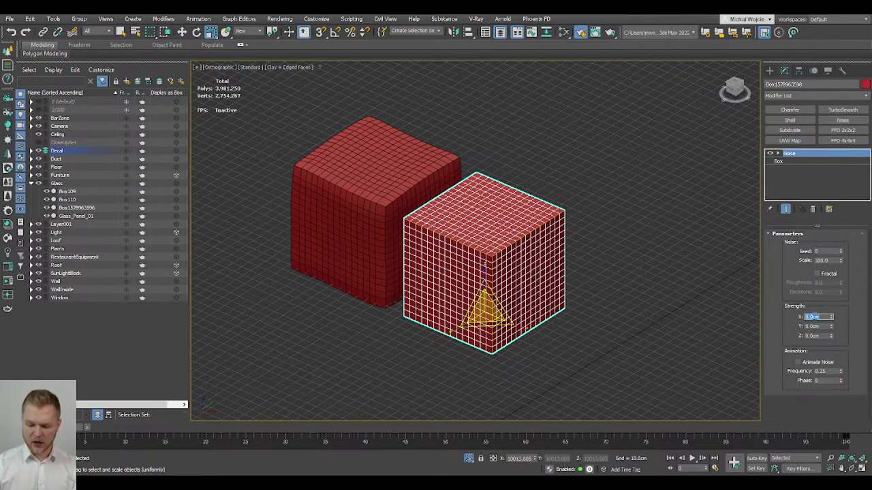
{"action": "type", "text": "15"}
{"action": "key", "text": "Return"}
{"action": "key", "text": "Tab"}
{"action": "type", "text": "15"}
{"action": "key", "text": "Return"}
{"action": "key", "text": "Tab"}
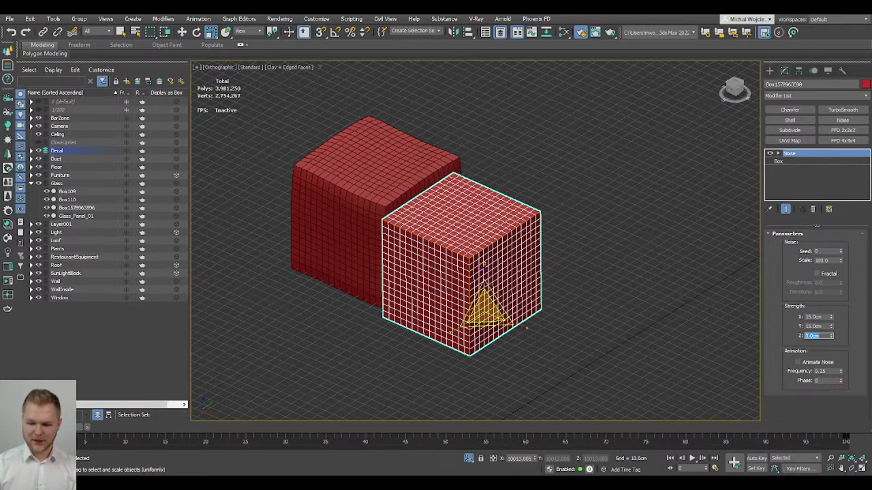
{"action": "type", "text": "15"}
{"action": "key", "text": "Return"}
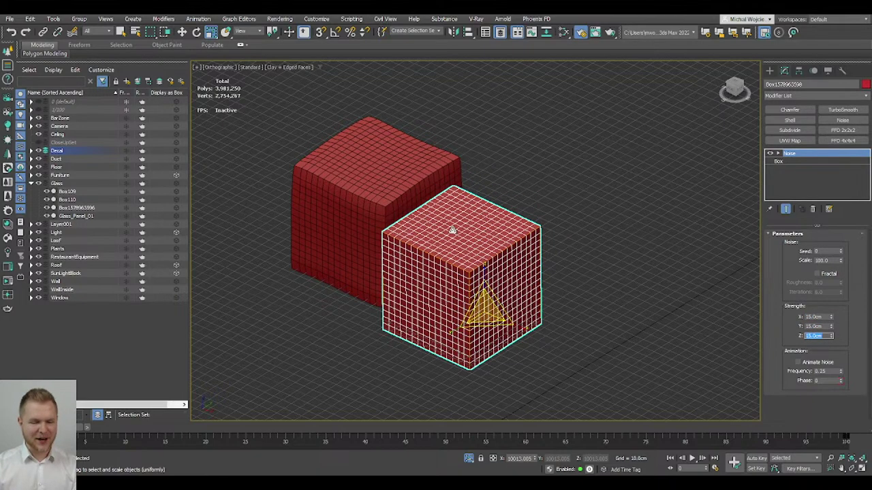
Step: Lower the Noise scale to 5 on the scaled box and delete that Noise modifier
{"action": "left_click_drag", "start_coordinate": [841, 260], "coordinate": [846, 303]}
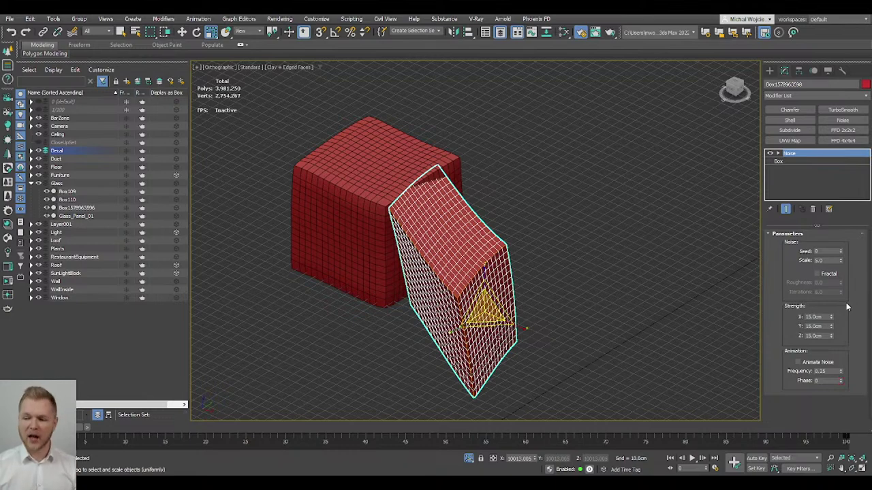
{"action": "right_click", "coordinate": [810, 153]}
{"action": "left_click", "coordinate": [814, 167]}
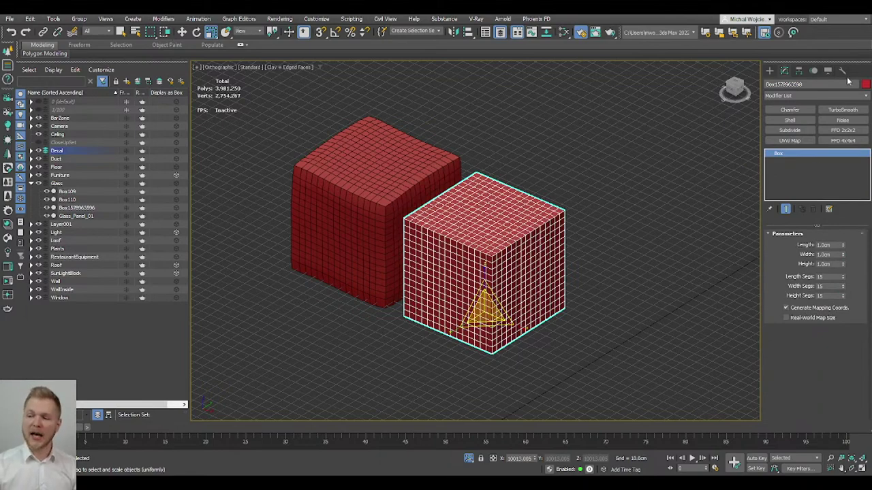
Step: Reset the scaled box's transform with the Reset XForm utility
{"action": "left_click", "coordinate": [843, 71]}
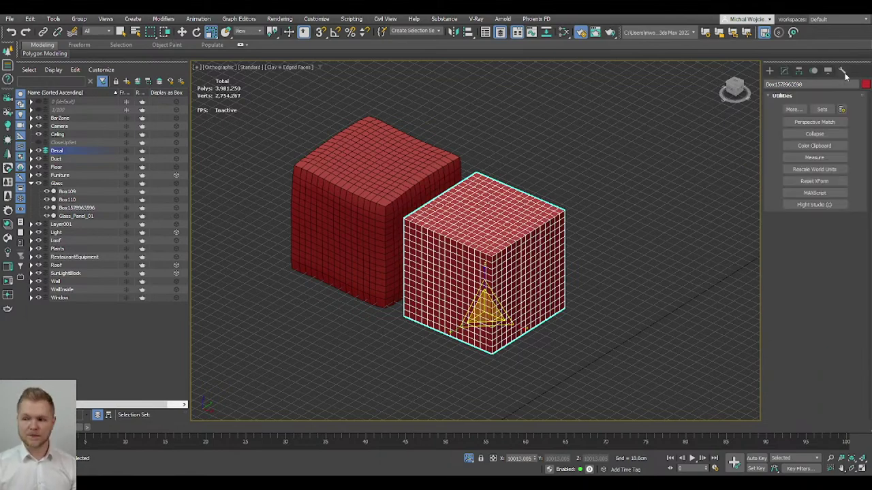
{"action": "left_click", "coordinate": [820, 182]}
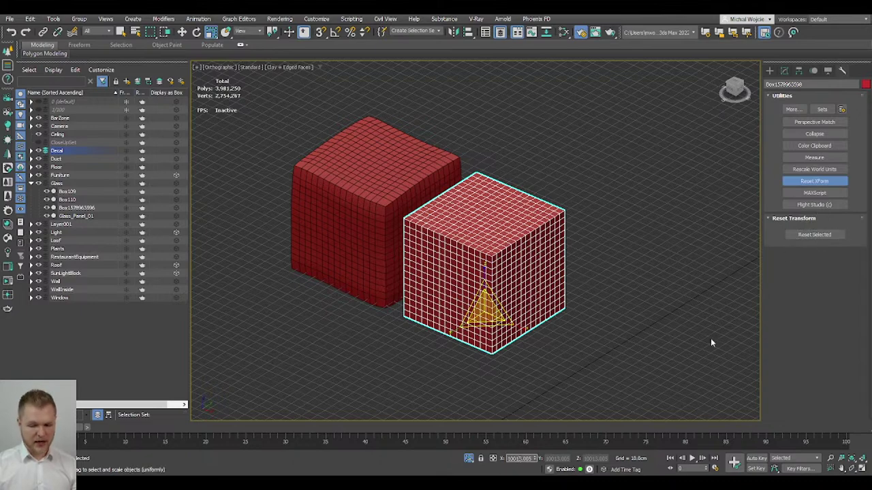
{"action": "left_click", "coordinate": [815, 235]}
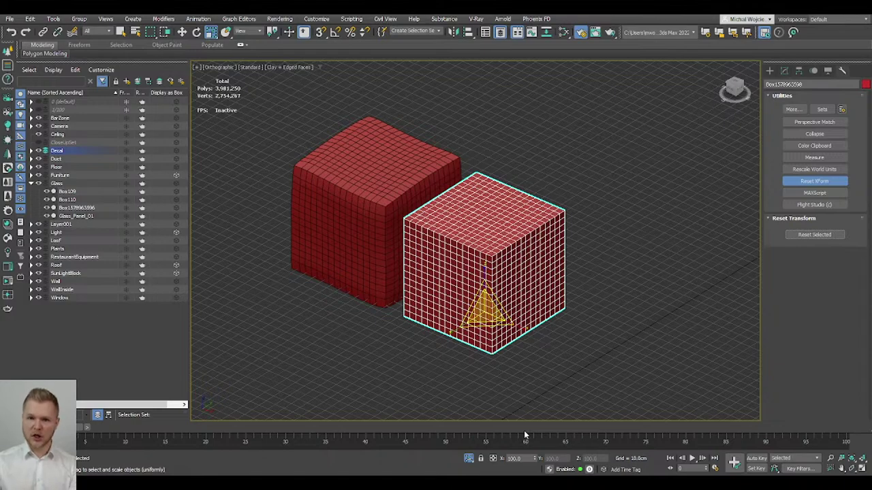
Step: Add a Noise modifier above the Reset XForm and convert the box to an Editable Poly
{"action": "left_click", "coordinate": [784, 71]}
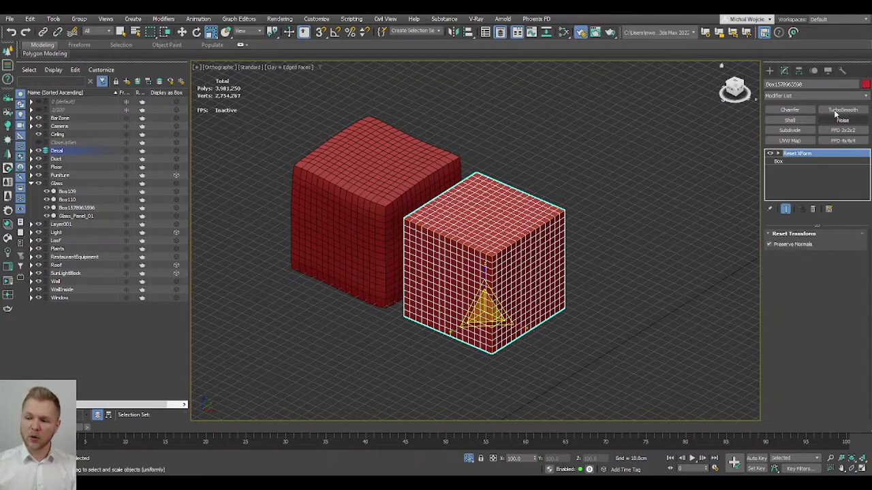
{"action": "left_click", "coordinate": [843, 121]}
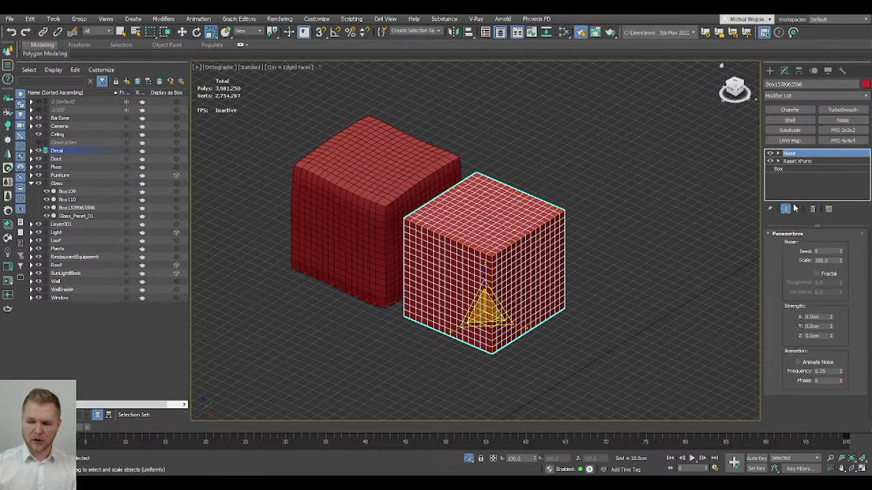
{"action": "right_click", "coordinate": [540, 216]}
{"action": "mouse_move", "coordinate": [586, 354]}
{"action": "left_click", "coordinate": [647, 362]}
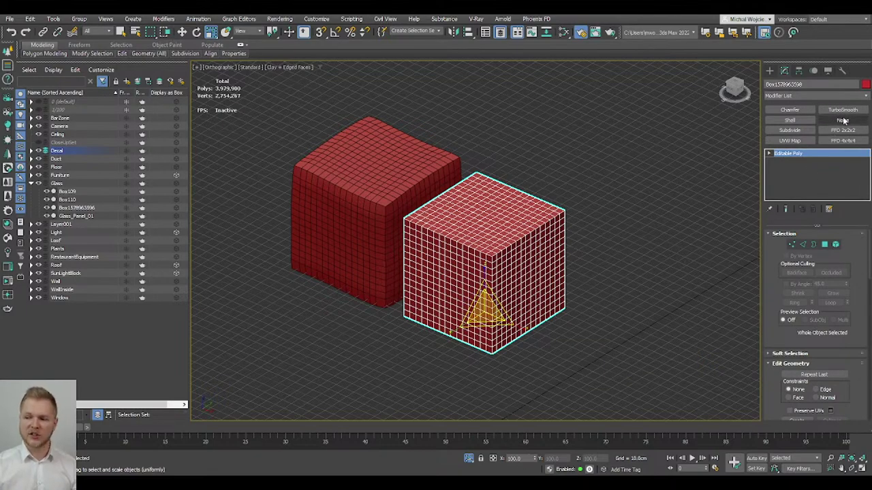
Step: Apply a Noise modifier to the converted box with a strength of 15 cm in X, Y and Z
{"action": "left_click", "coordinate": [844, 120]}
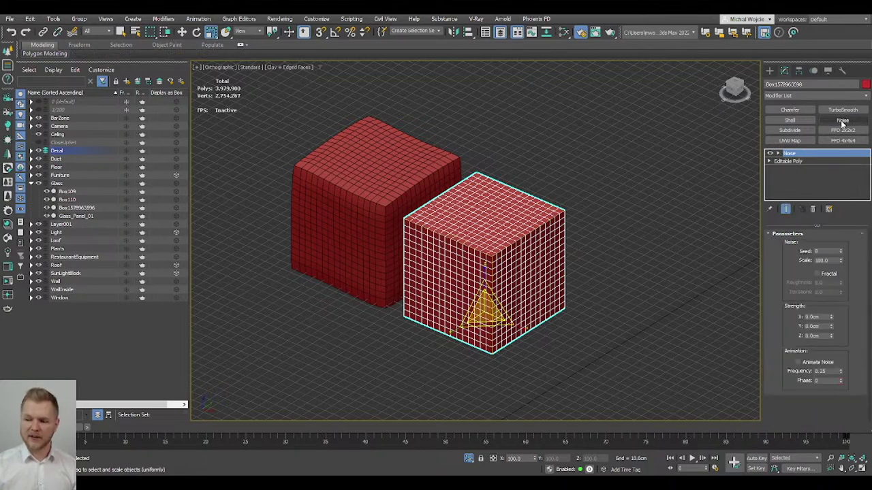
{"action": "double_click", "coordinate": [821, 316]}
{"action": "type", "text": "15"}
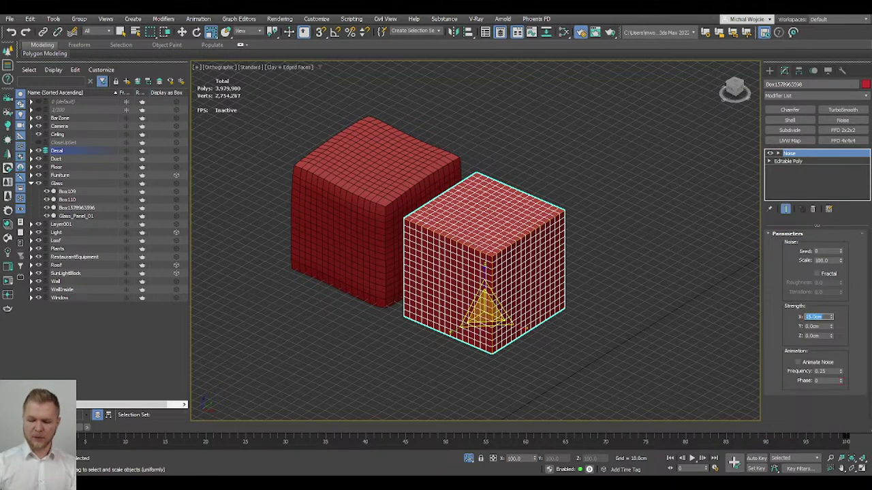
{"action": "key", "text": "Tab"}
{"action": "type", "text": "15"}
{"action": "key", "text": "Tab"}
{"action": "type", "text": "15"}
{"action": "key", "text": "Return"}
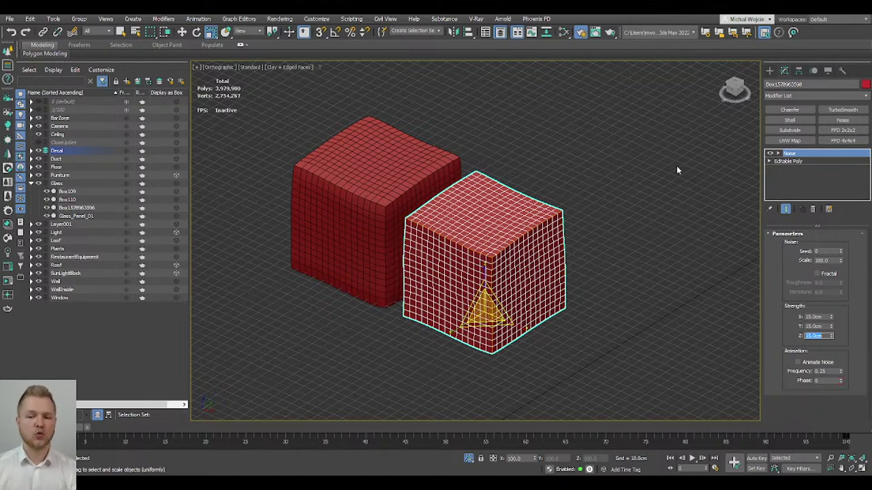
Step: Delete both test boxes from the scene
{"action": "scroll", "coordinate": [458, 115], "scroll_direction": "down", "scroll_amount": 2}
{"action": "middle_click_drag", "start_coordinate": [523, 134], "coordinate": [528, 163]}
{"action": "left_click_drag", "start_coordinate": [528, 159], "coordinate": [442, 243]}
{"action": "key", "text": "Delete"}
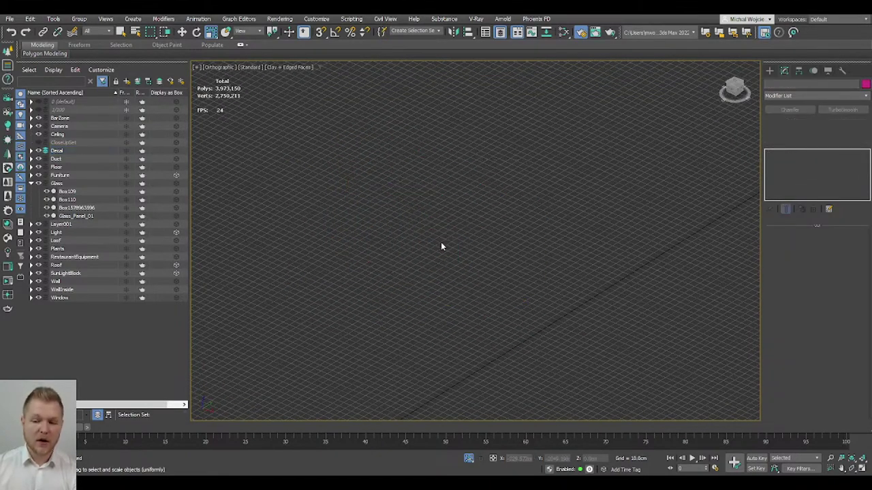
Step: Select the long glass panel outside the restaurant and examine its modifier stack and its size against the building
{"action": "scroll", "coordinate": [452, 248], "scroll_direction": "down", "scroll_amount": 2}
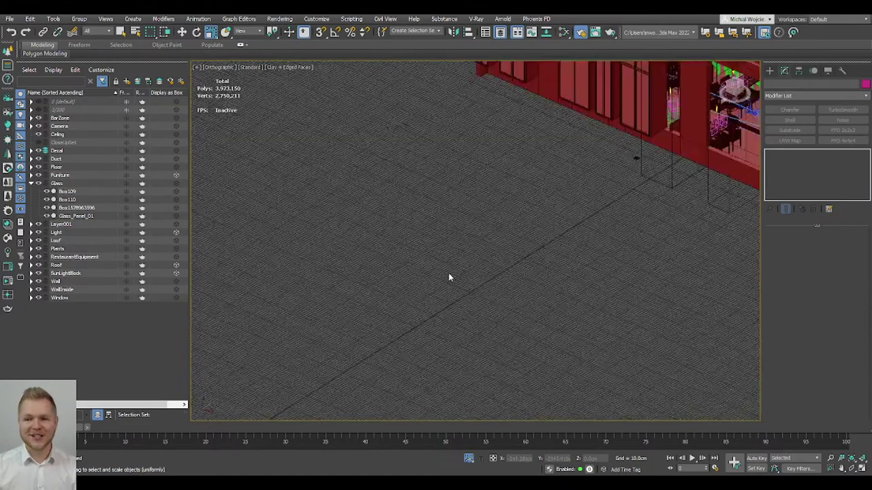
{"action": "scroll", "coordinate": [535, 189], "scroll_direction": "down", "scroll_amount": 2}
{"action": "scroll", "coordinate": [344, 182], "scroll_direction": "up", "scroll_amount": 3}
{"action": "middle_click_drag", "start_coordinate": [314, 138], "coordinate": [362, 213]}
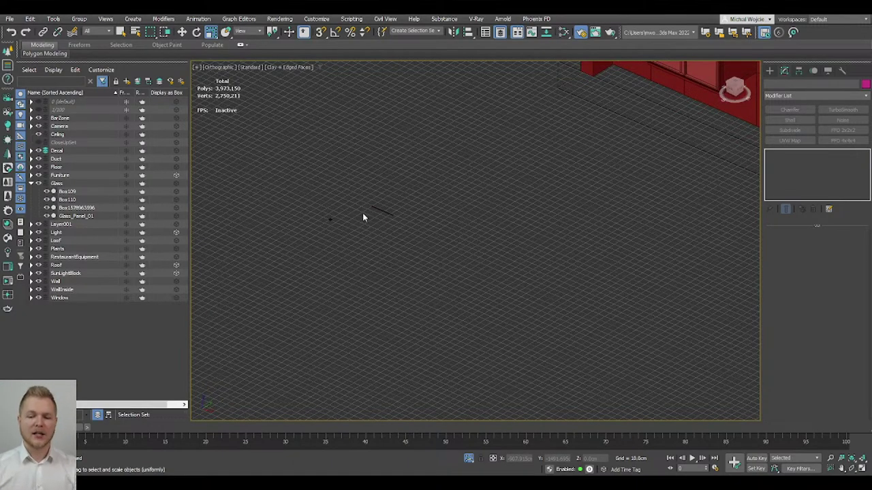
{"action": "scroll", "coordinate": [363, 213], "scroll_direction": "up", "scroll_amount": 4}
{"action": "middle_click_drag", "start_coordinate": [352, 222], "coordinate": [412, 252]}
{"action": "scroll", "coordinate": [419, 252], "scroll_direction": "up", "scroll_amount": 2}
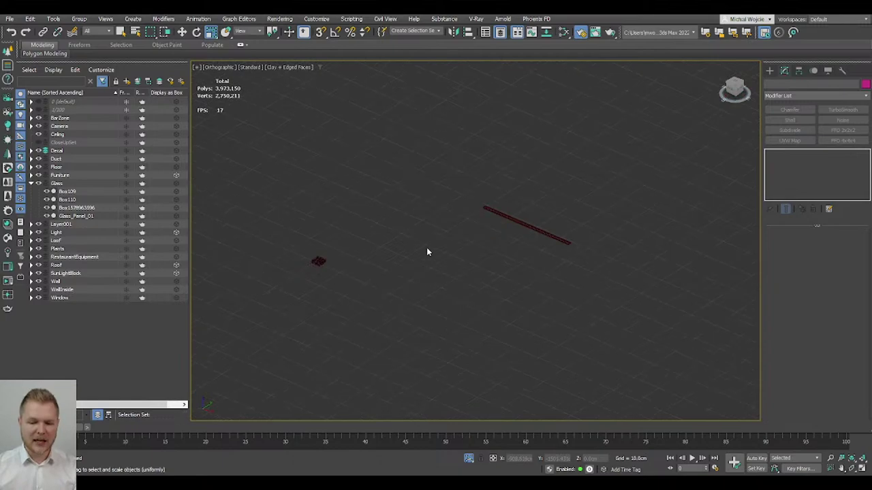
{"action": "scroll", "coordinate": [427, 250], "scroll_direction": "up", "scroll_amount": 2}
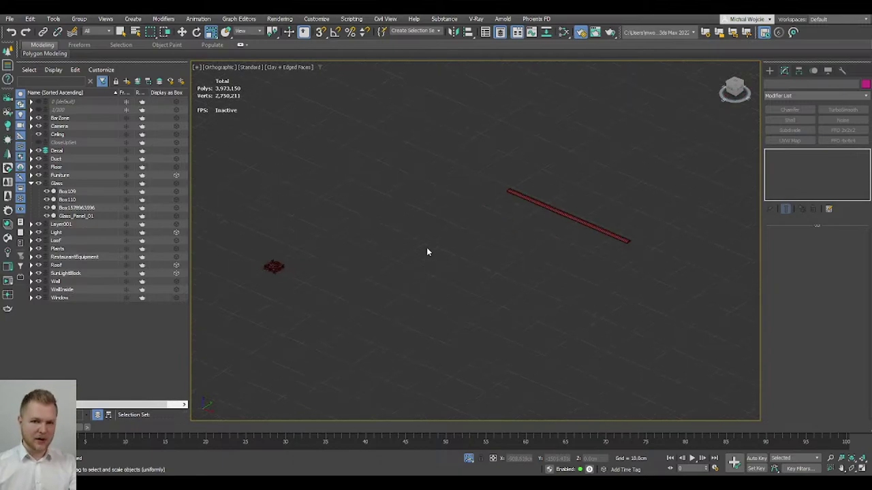
{"action": "left_click", "coordinate": [552, 219]}
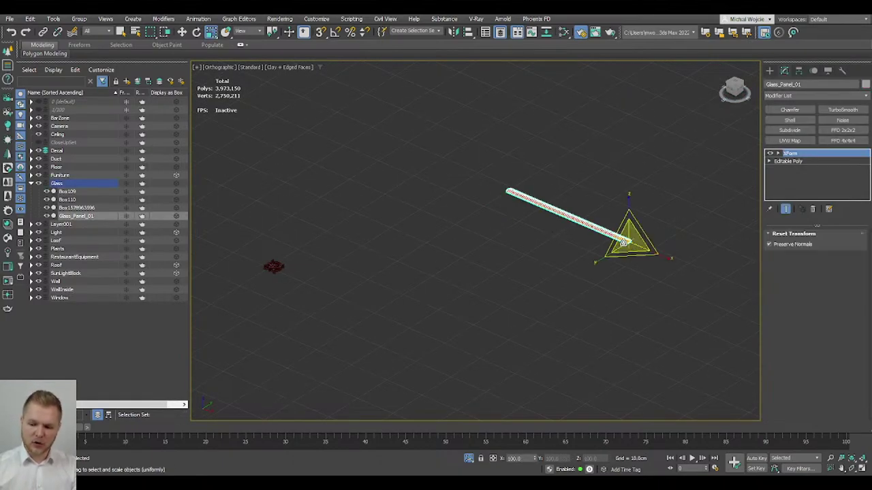
{"action": "scroll", "coordinate": [617, 246], "scroll_direction": "up", "scroll_amount": 5}
{"action": "scroll", "coordinate": [613, 250], "scroll_direction": "up", "scroll_amount": 2}
{"action": "scroll", "coordinate": [613, 249], "scroll_direction": "down", "scroll_amount": 10}
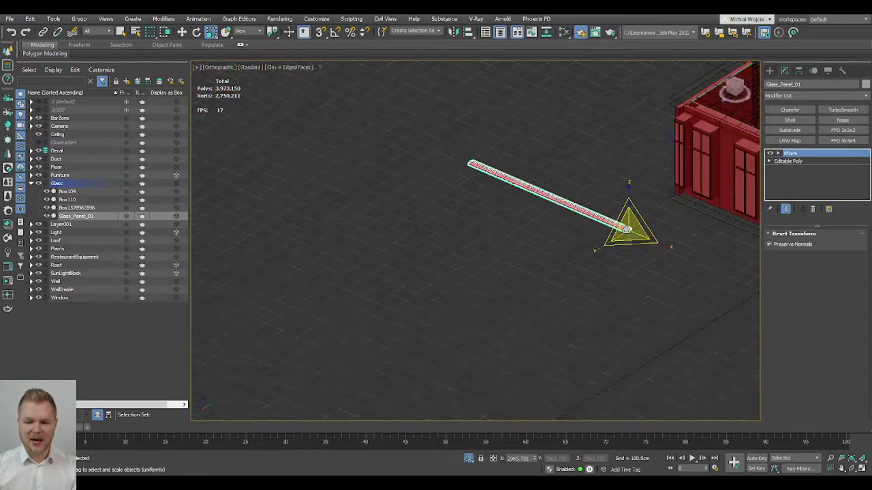
{"action": "middle_click_drag", "start_coordinate": [586, 245], "coordinate": [574, 276]}
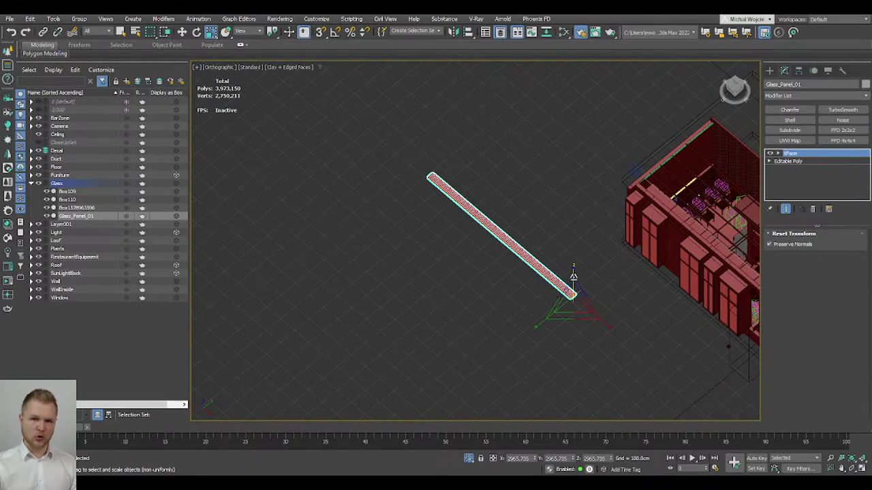
{"action": "middle_click_drag", "start_coordinate": [574, 276], "coordinate": [409, 250]}
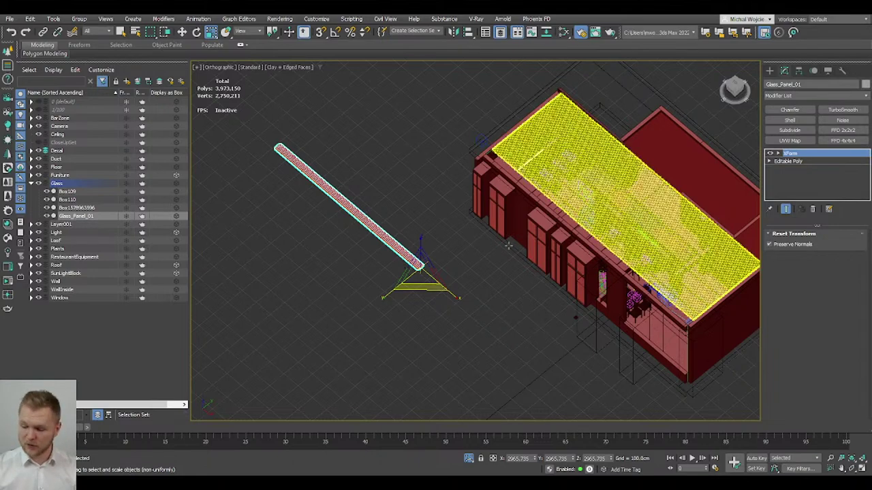
{"action": "mouse_move", "coordinate": [399, 251]}
{"action": "middle_mouse_down", "text": "alt"}
{"action": "mouse_move", "coordinate": [396, 227]}
{"action": "mouse_move", "coordinate": [408, 252]}
{"action": "middle_mouse_up", "text": "alt"}
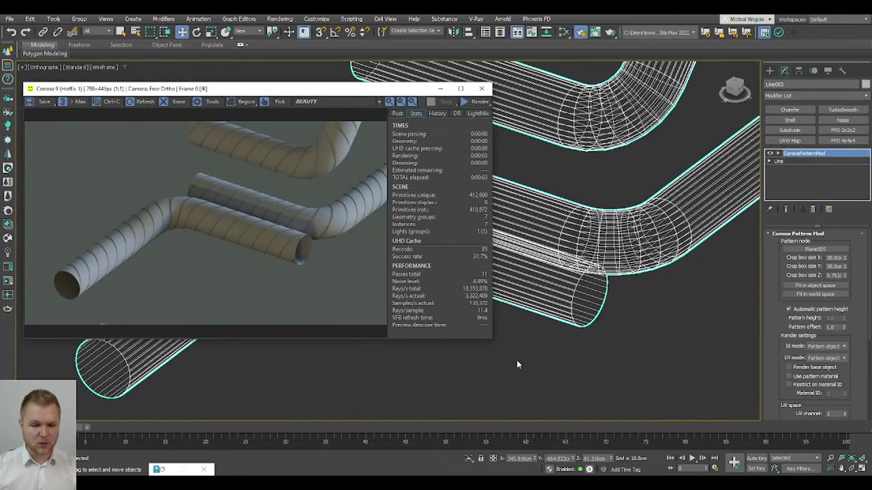
Step: Switch to the 3ds Max window with the pipes scene, frame the house and start a Corona interactive render of it
{"action": "scroll", "coordinate": [582, 309], "scroll_direction": "down", "scroll_amount": 4}
{"action": "middle_click_drag", "start_coordinate": [648, 276], "coordinate": [762, 306]}
{"action": "middle_click_drag", "start_coordinate": [495, 225], "coordinate": [688, 293]}
{"action": "middle_click_drag", "start_coordinate": [585, 229], "coordinate": [739, 258]}
{"action": "scroll", "coordinate": [553, 134], "scroll_direction": "up", "scroll_amount": 1}
{"action": "middle_click_drag", "start_coordinate": [545, 168], "coordinate": [450, 131]}
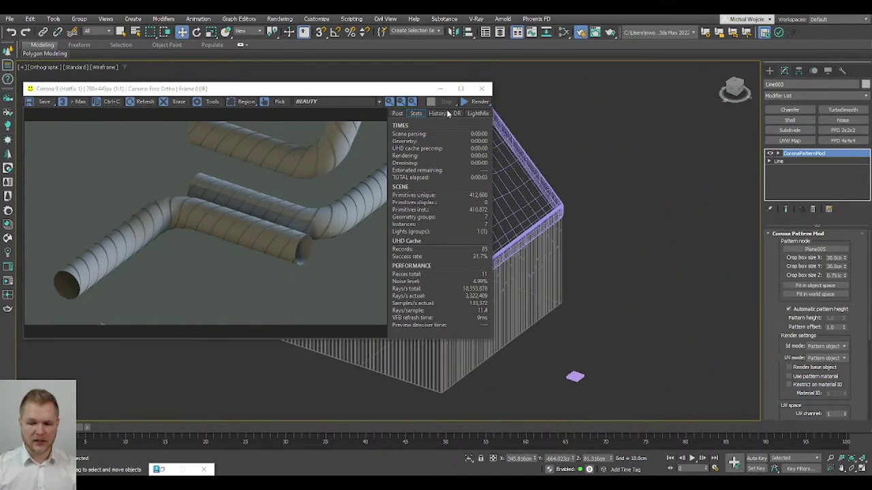
{"action": "left_click", "coordinate": [475, 104]}
{"action": "left_click", "coordinate": [477, 112]}
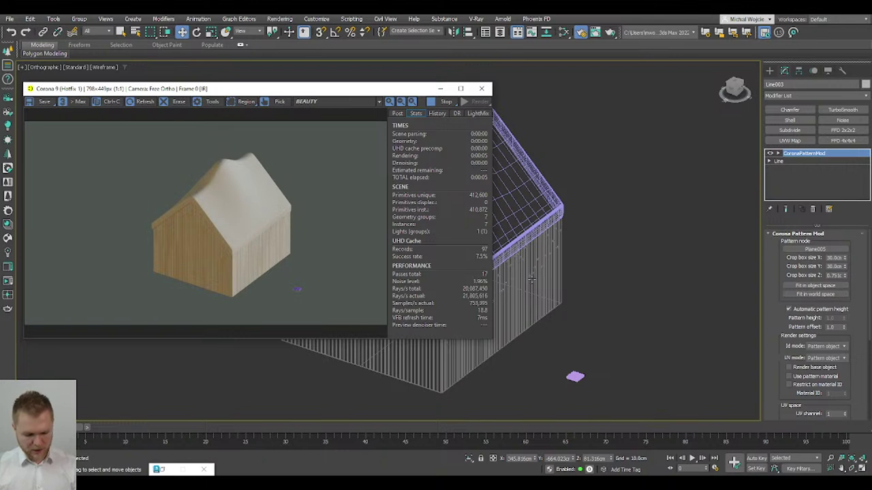
Step: Bring up Task Manager and view the system's memory performance while the house renders
{"action": "key", "text": "super+x"}
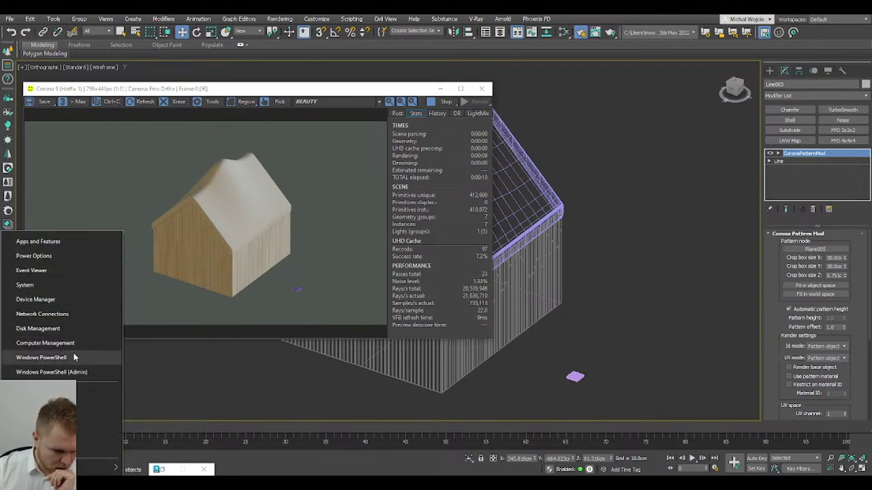
{"action": "key", "text": "Escape"}
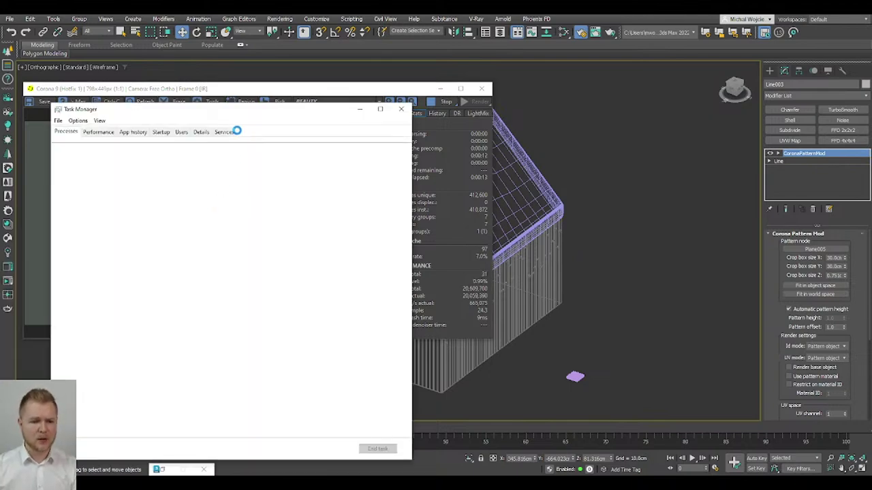
{"action": "left_click", "coordinate": [99, 132]}
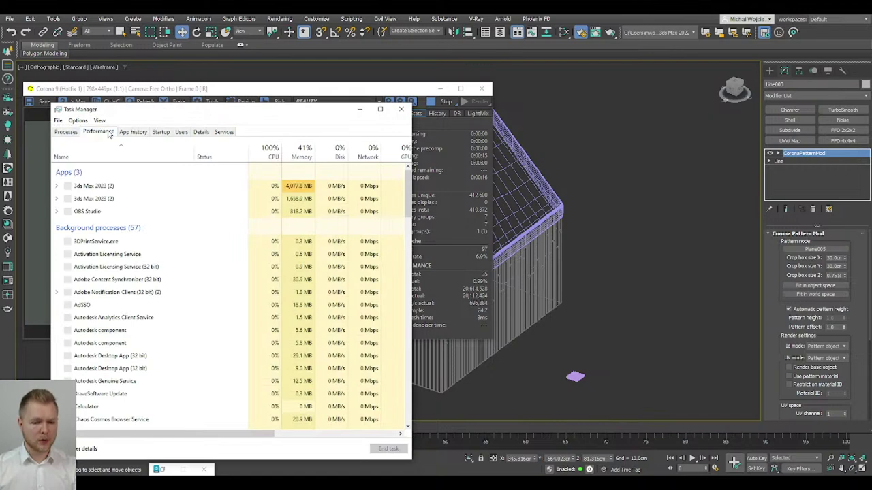
{"action": "left_click_drag", "start_coordinate": [155, 114], "coordinate": [222, 82]}
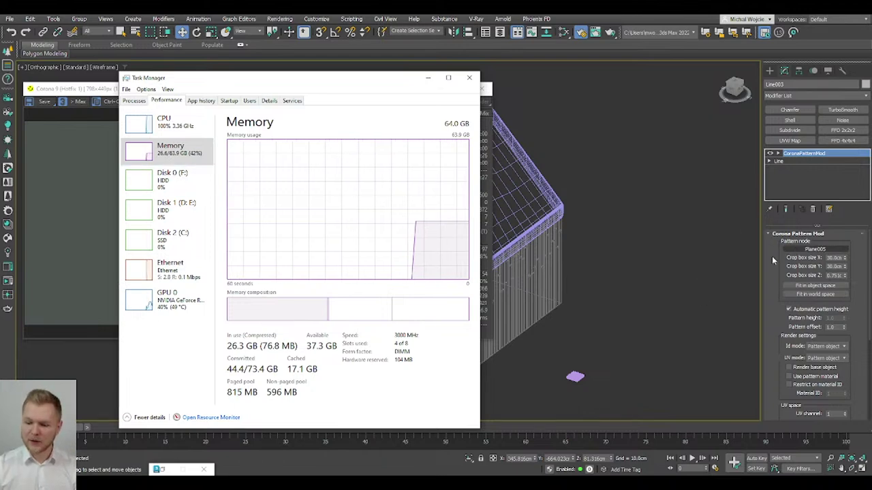
Step: Select the house roof, disable and re-enable its CoronaPatternMod during the interactive render, and recheck the memory usage in Task Manager
{"action": "left_click", "coordinate": [546, 207]}
{"action": "left_click", "coordinate": [537, 197]}
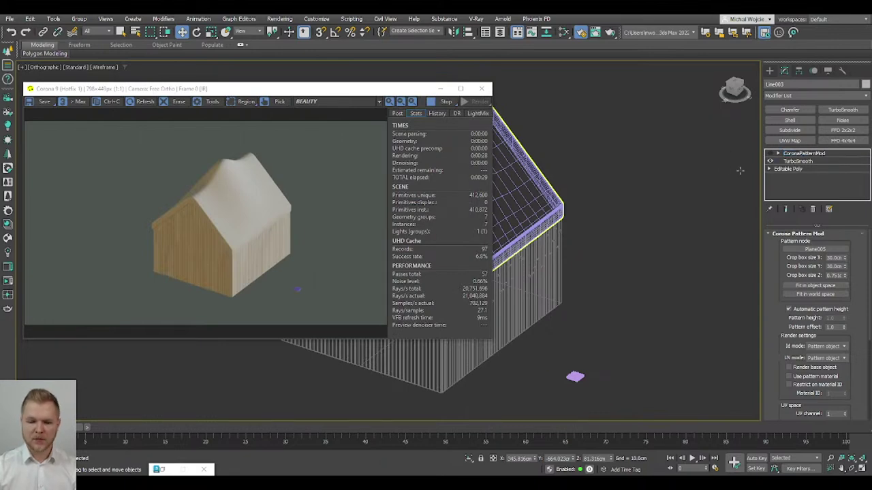
{"action": "left_click", "coordinate": [770, 156]}
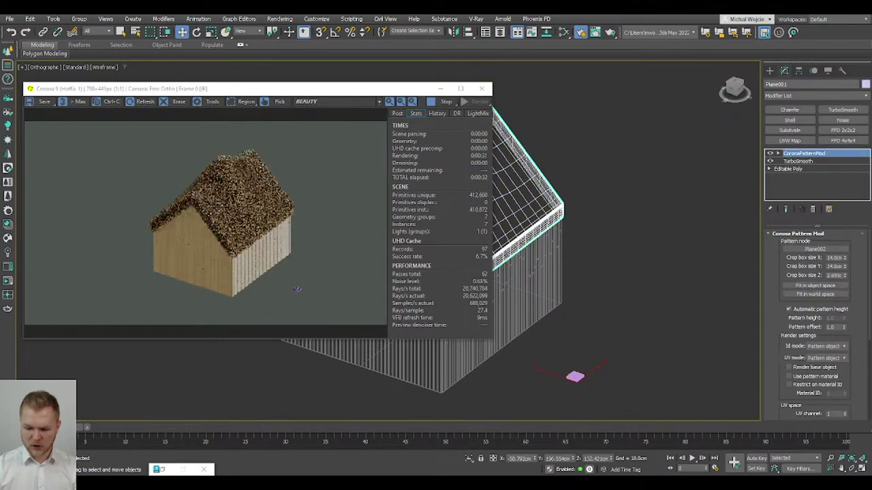
{"action": "key", "text": "alt+Tab"}
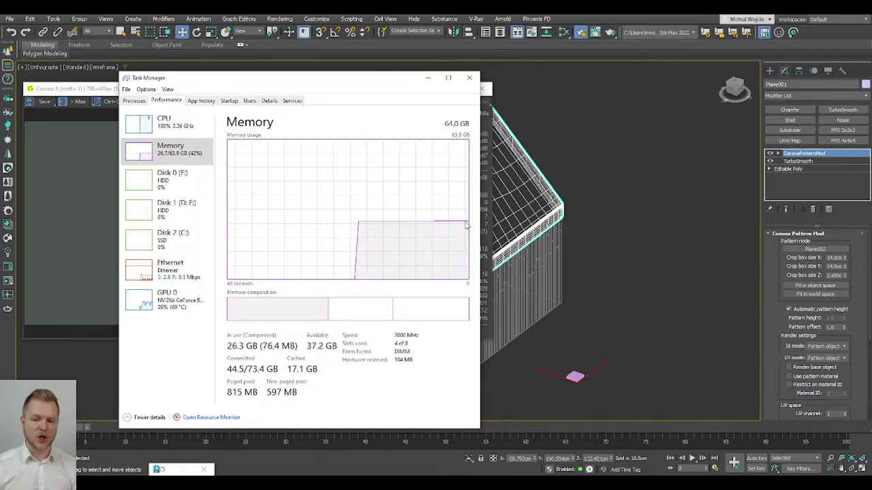
{"action": "left_click", "coordinate": [101, 198]}
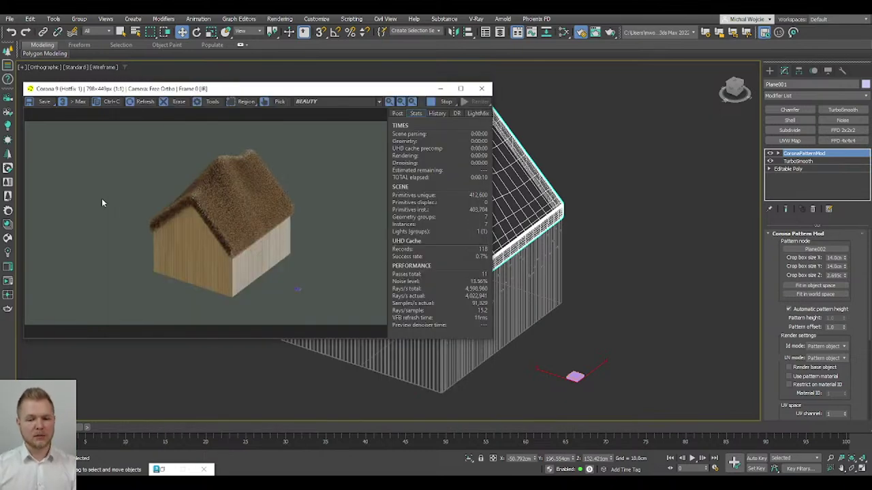
Step: Stop the interactive render and close both the Corona frame buffer and Task Manager
{"action": "left_click", "coordinate": [443, 102]}
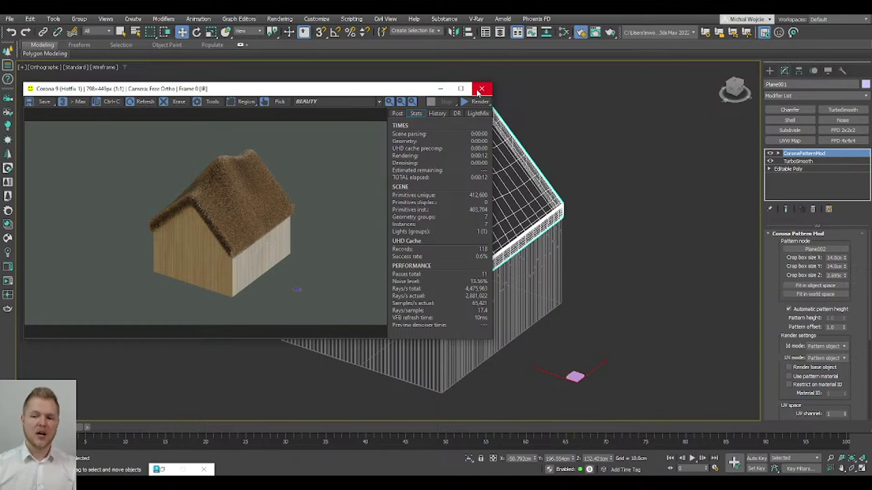
{"action": "key", "text": "ctrl+shift+Escape"}
{"action": "left_click", "coordinate": [481, 89]}
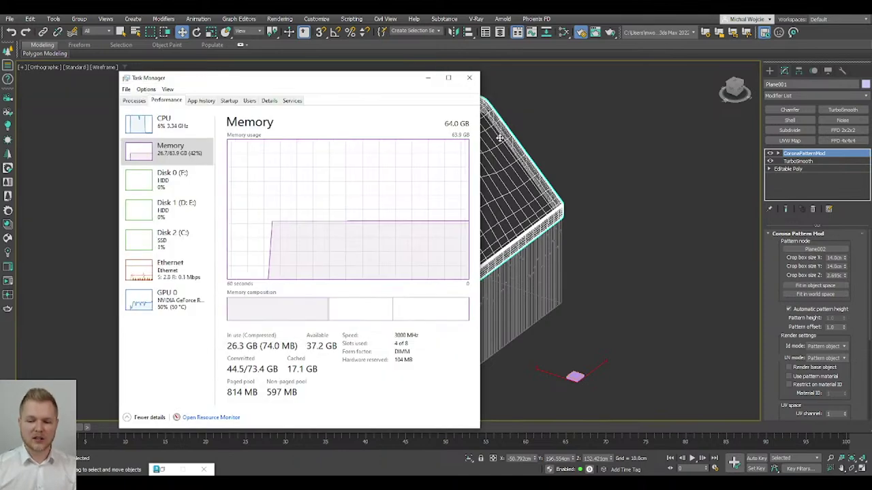
{"action": "left_click", "coordinate": [469, 77]}
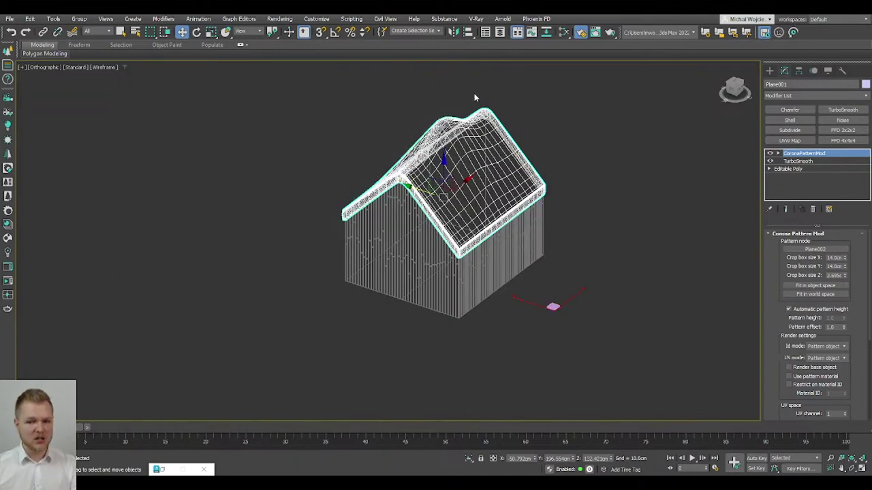
{"action": "scroll", "coordinate": [476, 93], "scroll_direction": "down", "scroll_amount": 3}
{"action": "middle_click_drag", "start_coordinate": [542, 197], "coordinate": [468, 278], "text": "alt"}
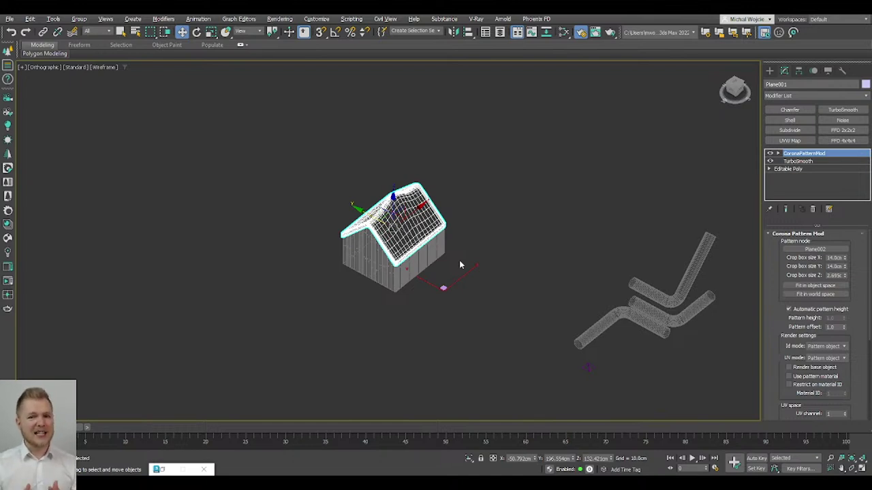
{"action": "scroll", "coordinate": [338, 195], "scroll_direction": "up", "scroll_amount": 3}
{"action": "middle_click_drag", "start_coordinate": [522, 306], "coordinate": [390, 236]}
{"action": "scroll", "coordinate": [361, 213], "scroll_direction": "down", "scroll_amount": 1}
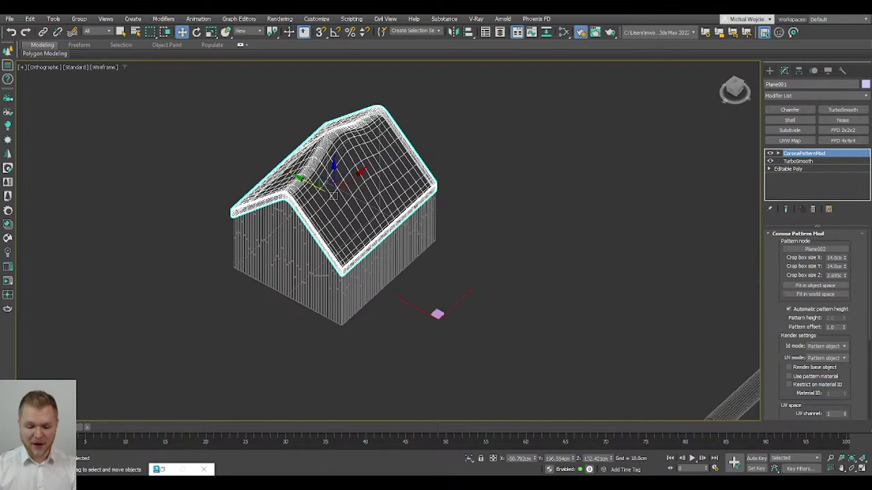
Step: Switch to the browser window with the vizacademy_uk restaurant interior post on Instagram and dismiss the login banner
{"action": "mouse_move", "coordinate": [371, 482]}
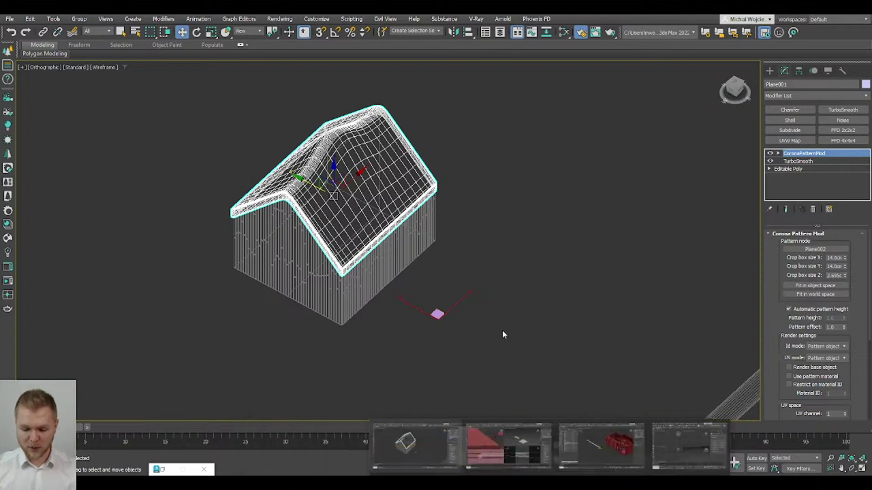
{"action": "left_click", "coordinate": [501, 299]}
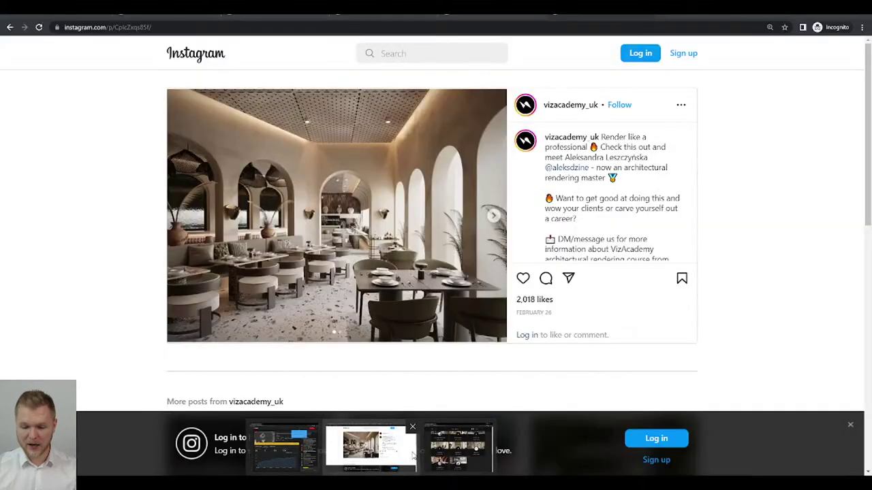
{"action": "left_click", "coordinate": [409, 457]}
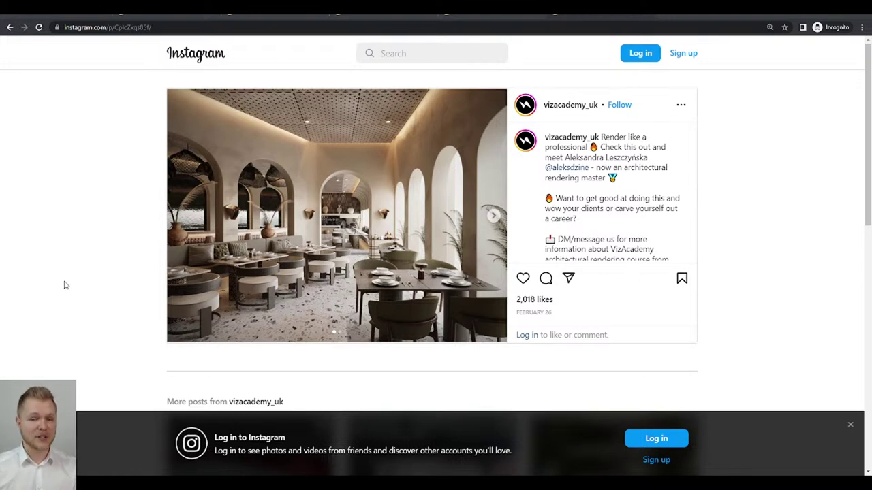
{"action": "left_click", "coordinate": [851, 427]}
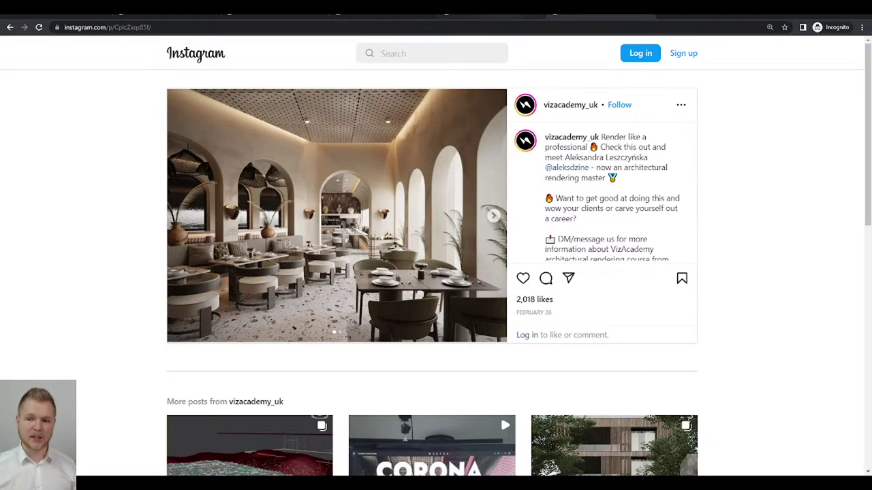
Step: View the other open vizacademy_uk posts with the living room, brick-vaulted bar and café renders
{"action": "left_click", "coordinate": [478, 15]}
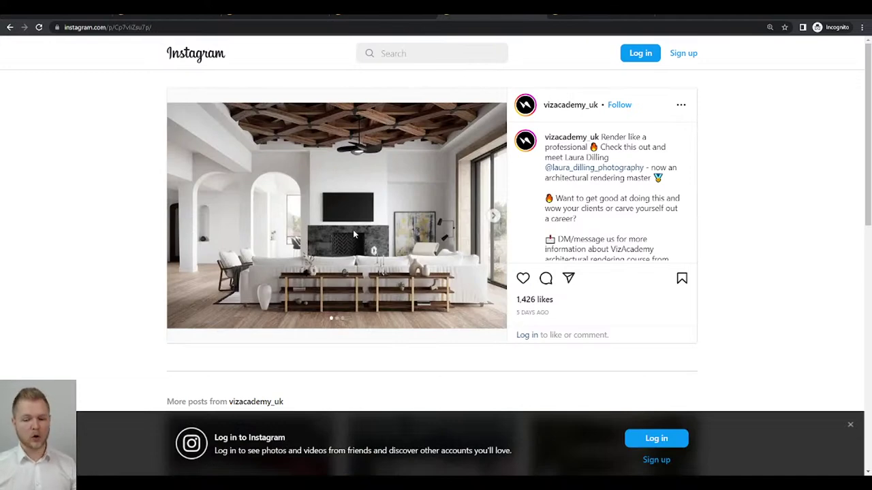
{"action": "key", "text": "ctrl+Tab"}
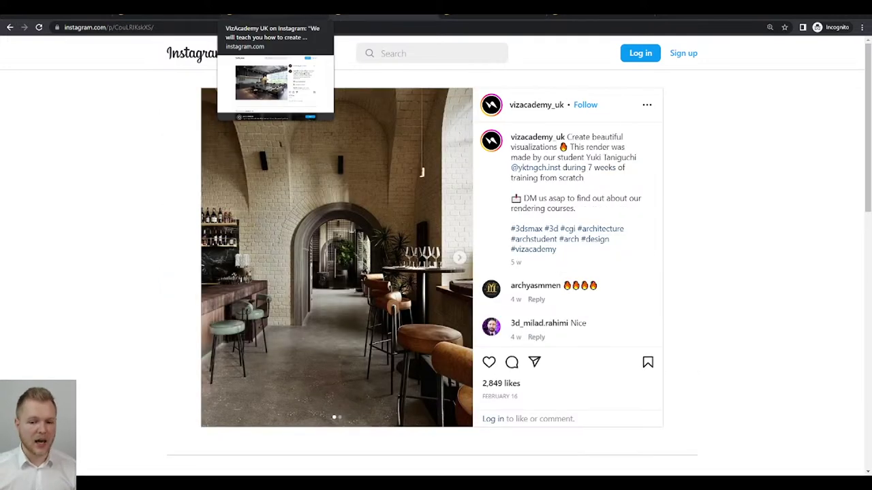
{"action": "left_click", "coordinate": [275, 14]}
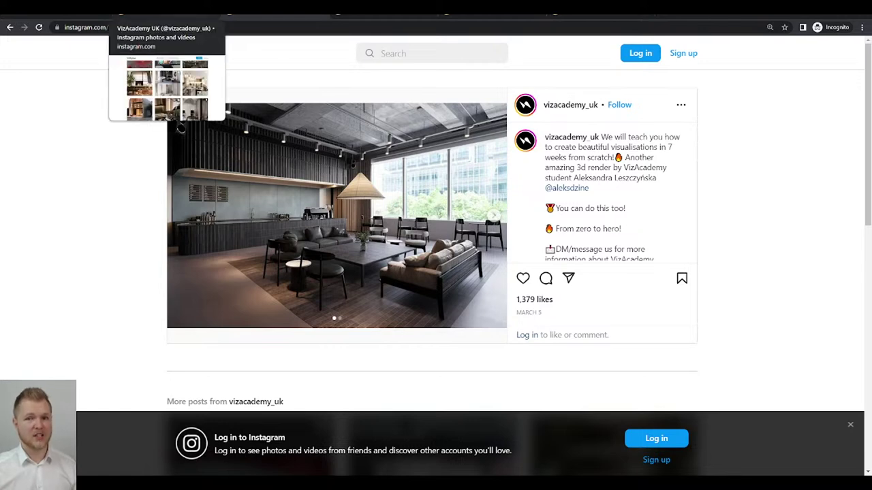
Step: Bring up the vizacademy_uk profile page and look through its gallery of posts
{"action": "left_click", "coordinate": [167, 8]}
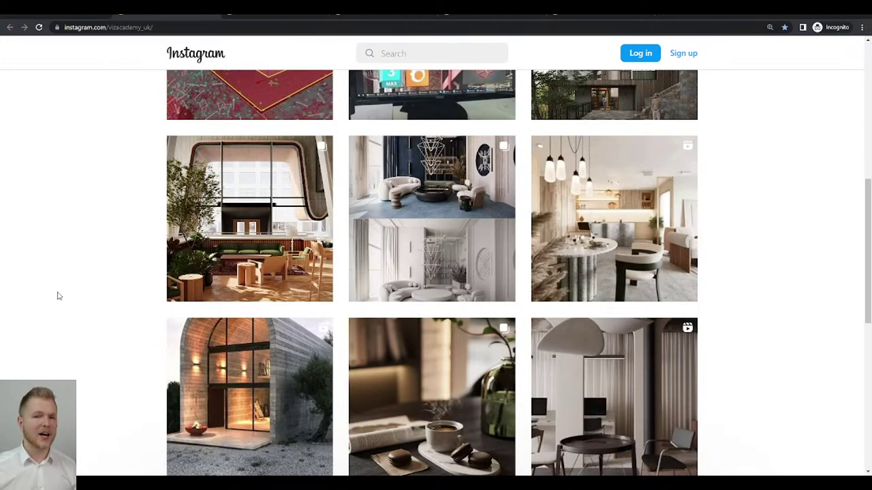
{"action": "scroll", "coordinate": [60, 292], "scroll_direction": "up", "scroll_amount": 2}
{"action": "scroll", "coordinate": [65, 291], "scroll_direction": "down", "scroll_amount": 8}
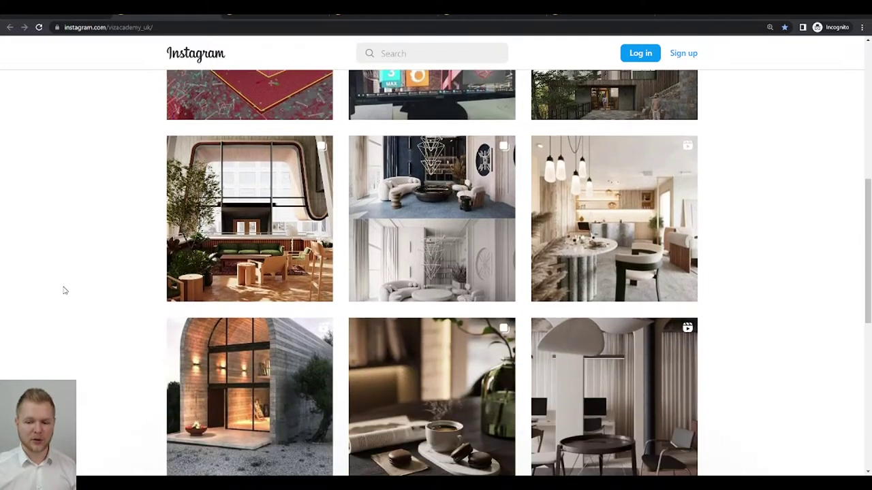
{"action": "scroll", "coordinate": [64, 291], "scroll_direction": "up", "scroll_amount": 5}
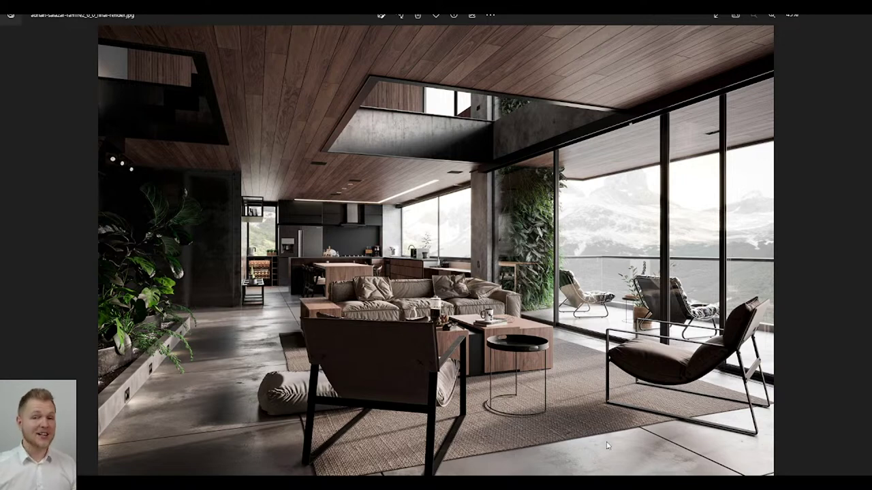
Step: Browse the final renders in the image viewer as far as the brick street with the bridge, and return to the white kitchen render
{"action": "key", "text": "Right"}
{"action": "key", "text": "Right"}
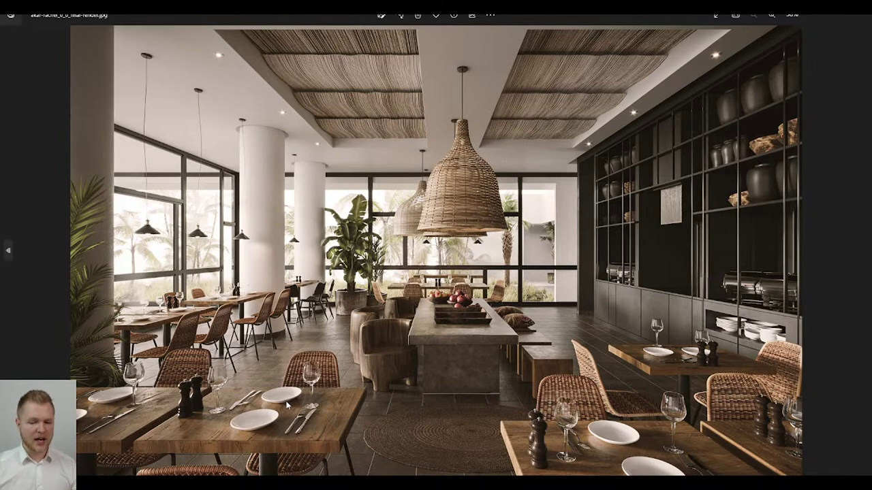
{"action": "key", "text": "Right"}
{"action": "key", "text": "Right"}
{"action": "key", "text": "Right"}
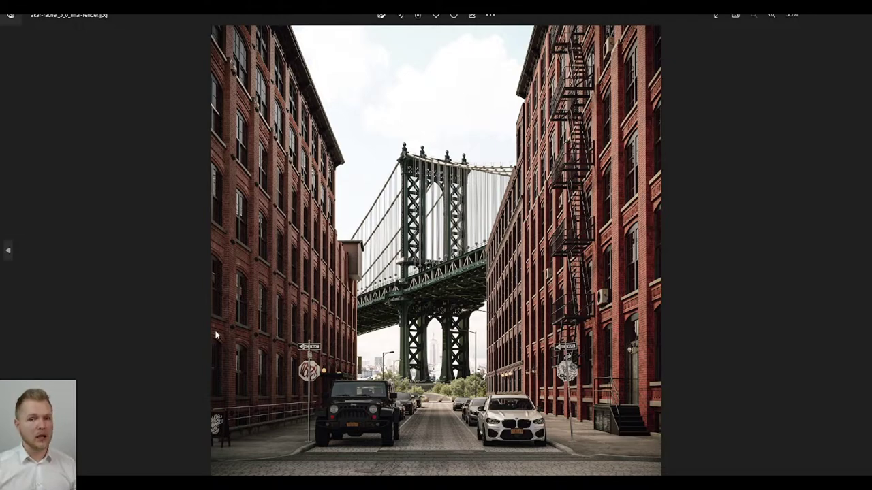
{"action": "key", "text": "Right"}
{"action": "key", "text": "Right"}
{"action": "key", "text": "Right"}
{"action": "key", "text": "Right"}
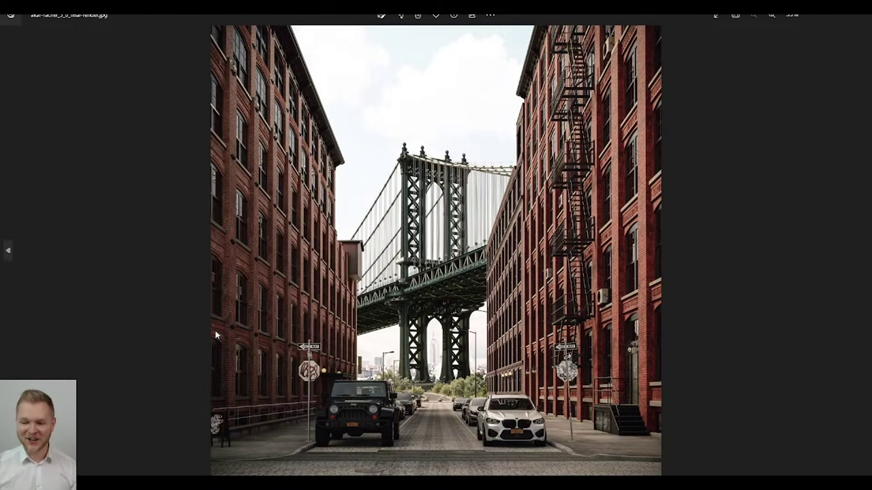
{"action": "key", "text": "Left"}
{"action": "key", "text": "Left"}
{"action": "key", "text": "Left"}
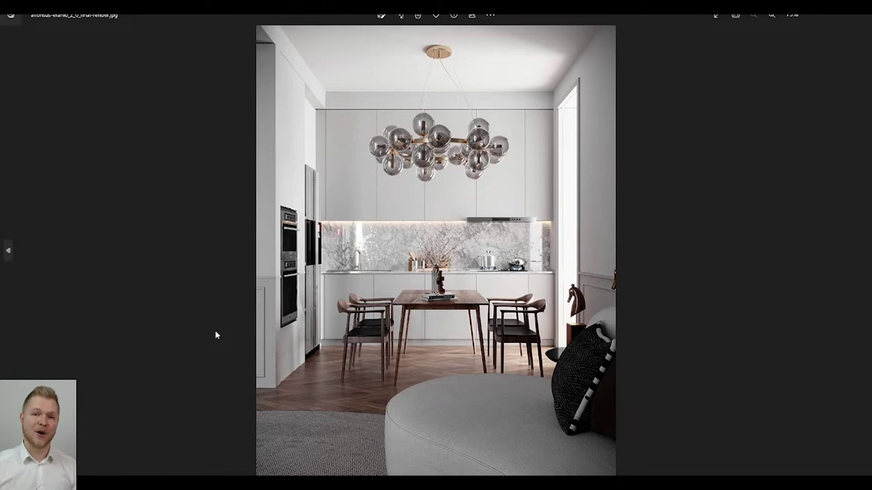
Step: Browse forward from the white kitchen render past the pavilion and the vaulted pool house to the dark timber forest house
{"action": "key", "text": "Right"}
{"action": "key", "text": "Right"}
{"action": "key", "text": "Right"}
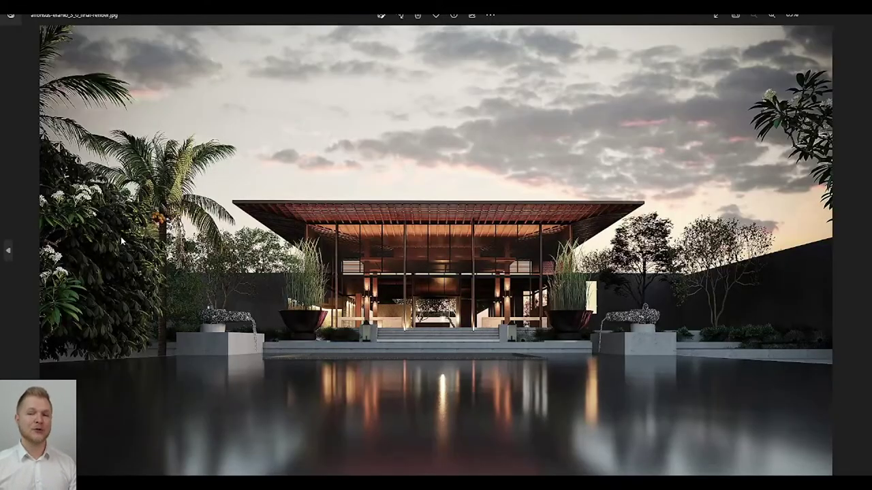
{"action": "key", "text": "Right"}
{"action": "key", "text": "Right"}
{"action": "key", "text": "Right"}
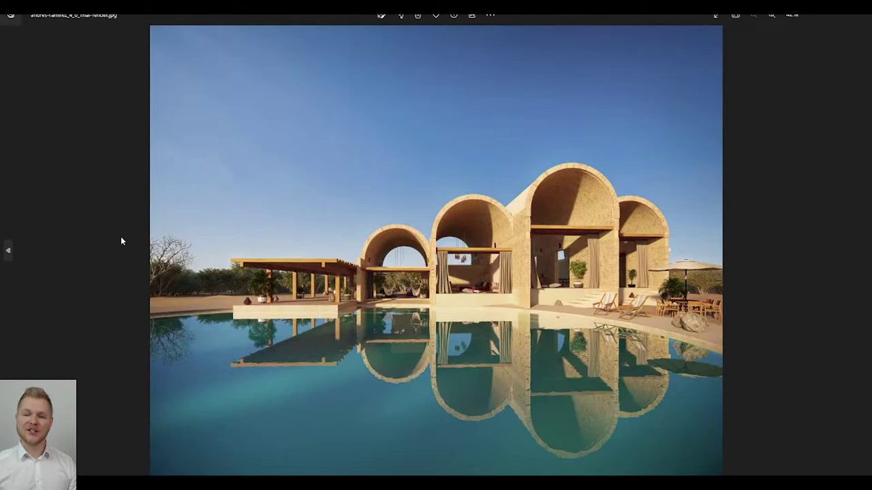
{"action": "key", "text": "Right"}
{"action": "key", "text": "Right"}
{"action": "key", "text": "Right"}
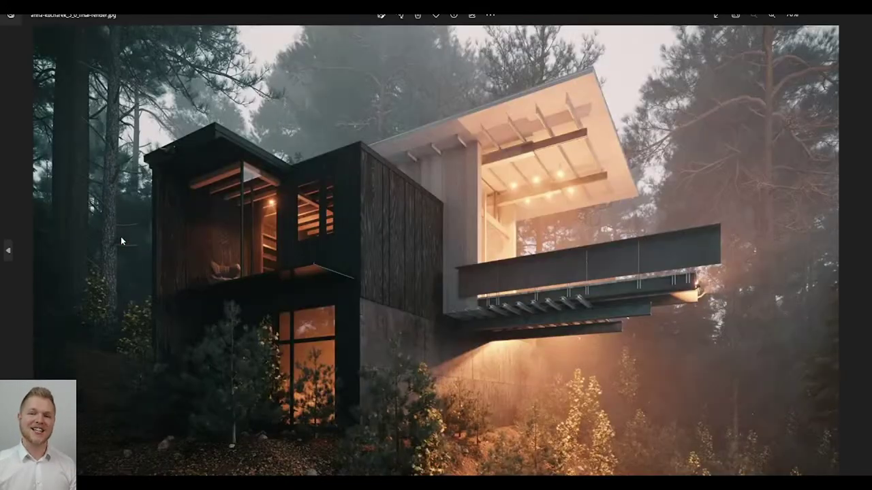